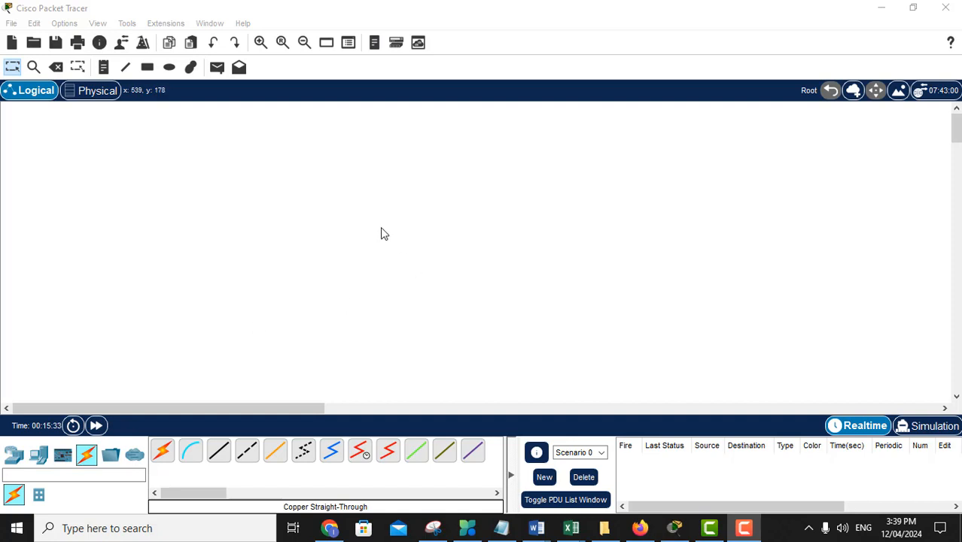
# Add an ISR4331 router to the upper middle of the empty logical workspace.
pyautogui.click(15, 456)
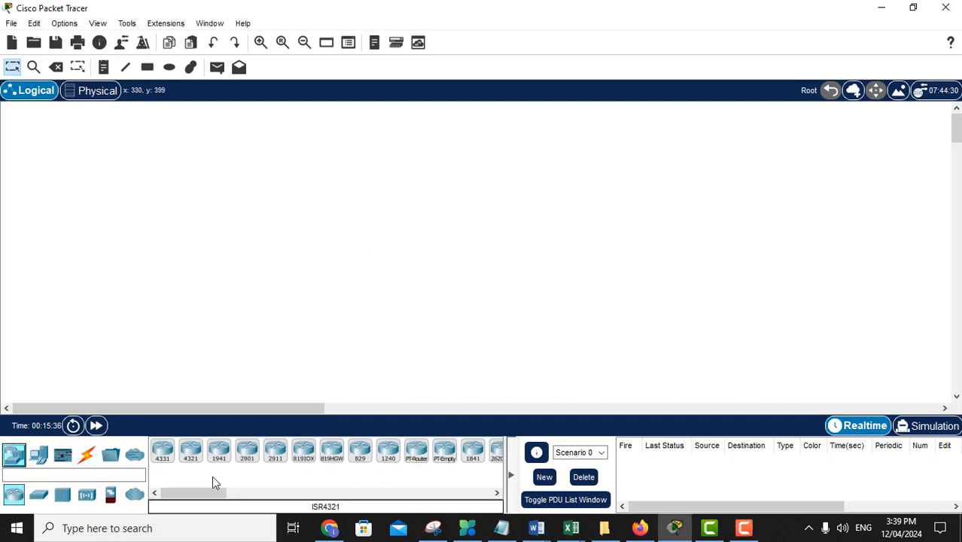
pyautogui.click(163, 451)
pyautogui.click(364, 189)
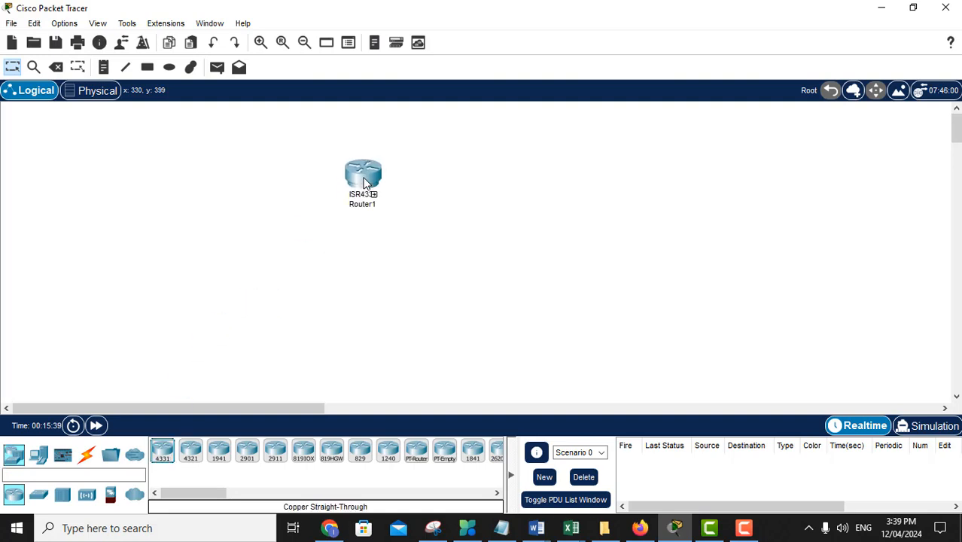
# Rename the ISR4331 router as Router A.
pyautogui.click(367, 206)
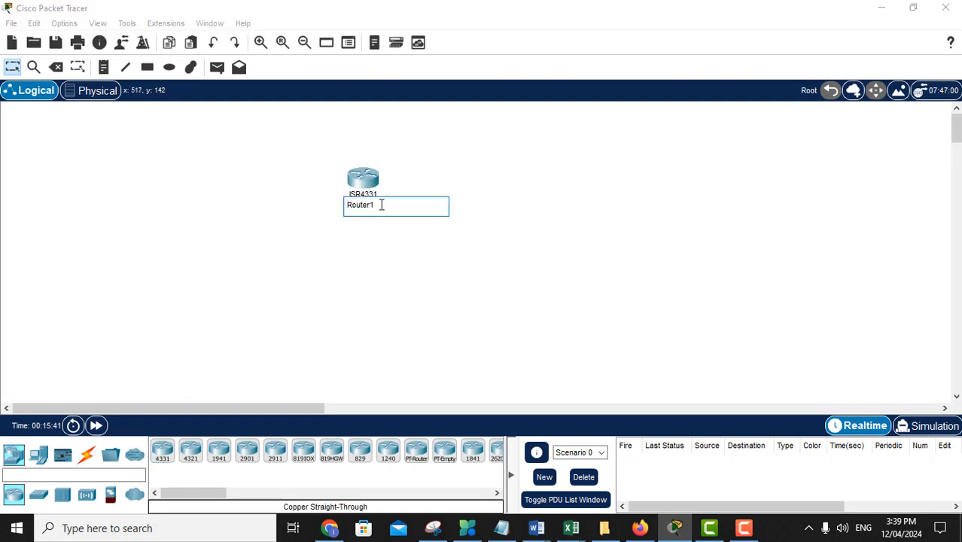
pyautogui.moveTo(374, 206); pyautogui.dragTo(354, 207)
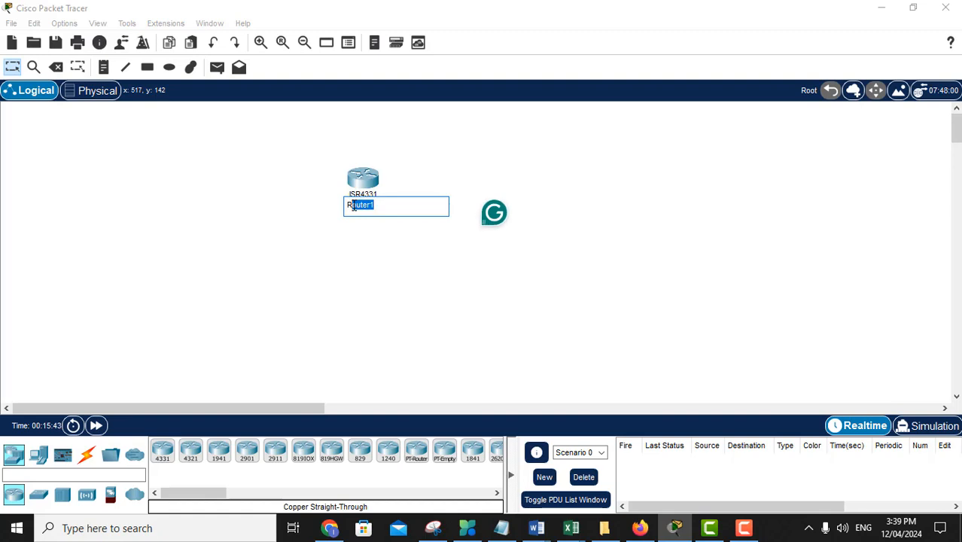
pyautogui.press('BackSpace')
pyautogui.write('A')
pyautogui.press('BackSpace')
pyautogui.write('outer')
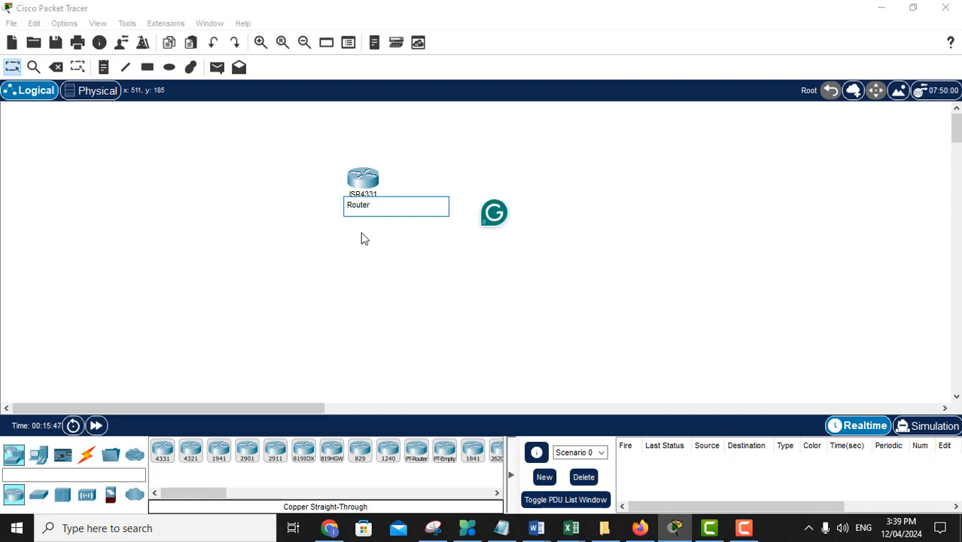
pyautogui.write(' A')
pyautogui.click(315, 242)
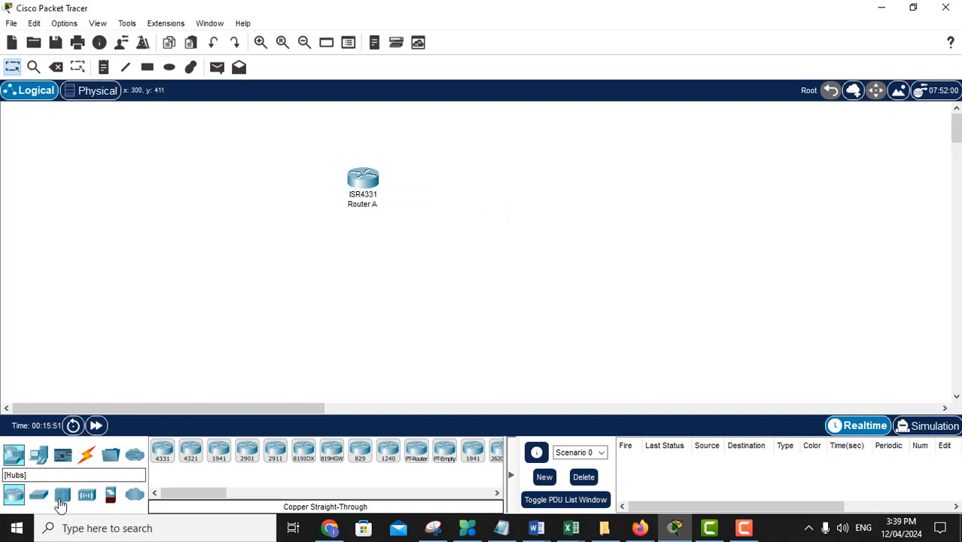
# Add a WRT300N wireless router to the workspace, below and to the left of Router A.
pyautogui.click(86, 498)
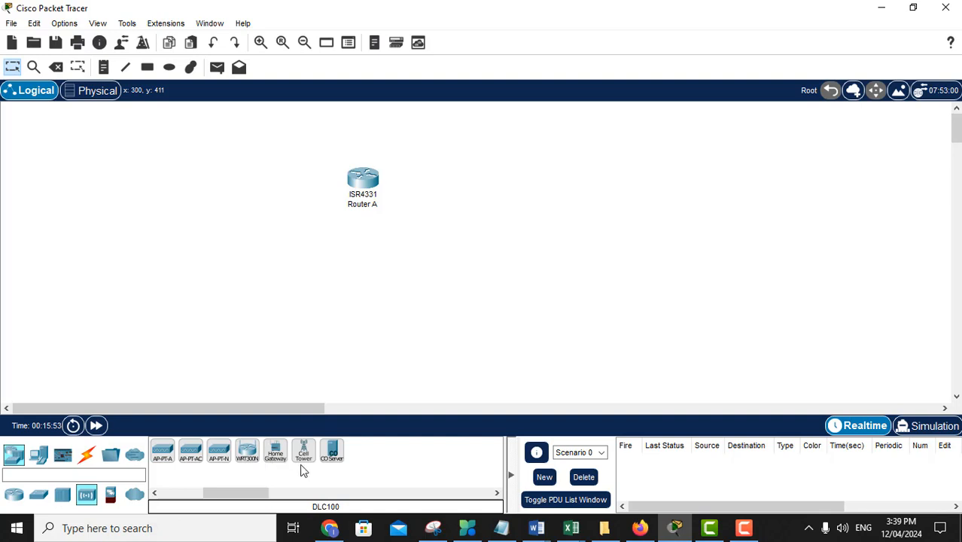
pyautogui.click(248, 452)
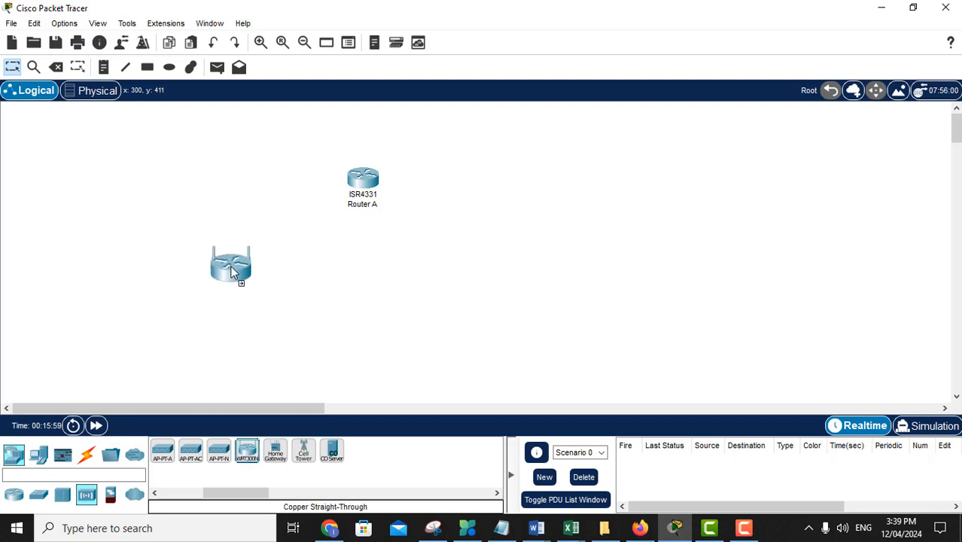
pyautogui.click(231, 268)
# Rename the WRT300N as XYZWirelss and move it slightly up, closer to Router A.
pyautogui.click(243, 303)
pyautogui.moveTo(277, 295); pyautogui.dragTo(205, 295)
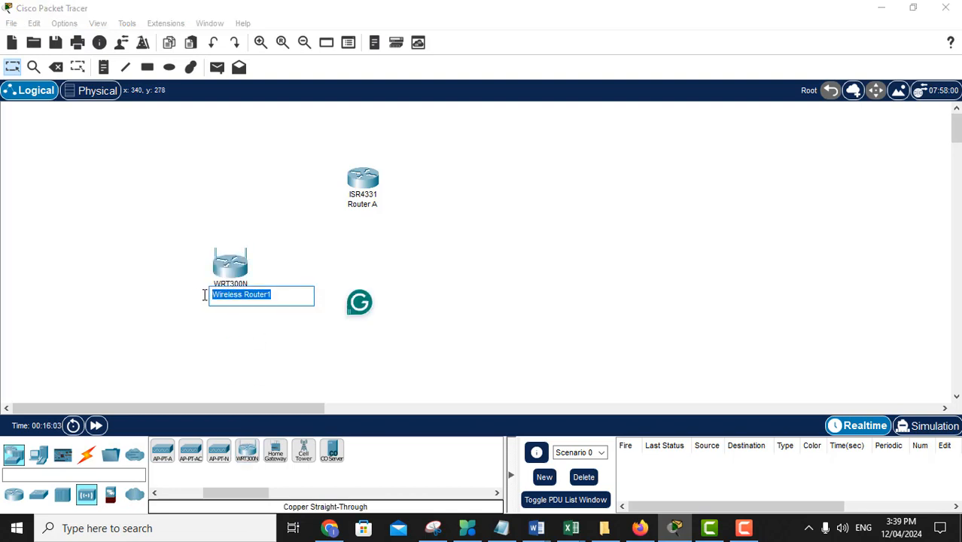
pyautogui.write('XY')
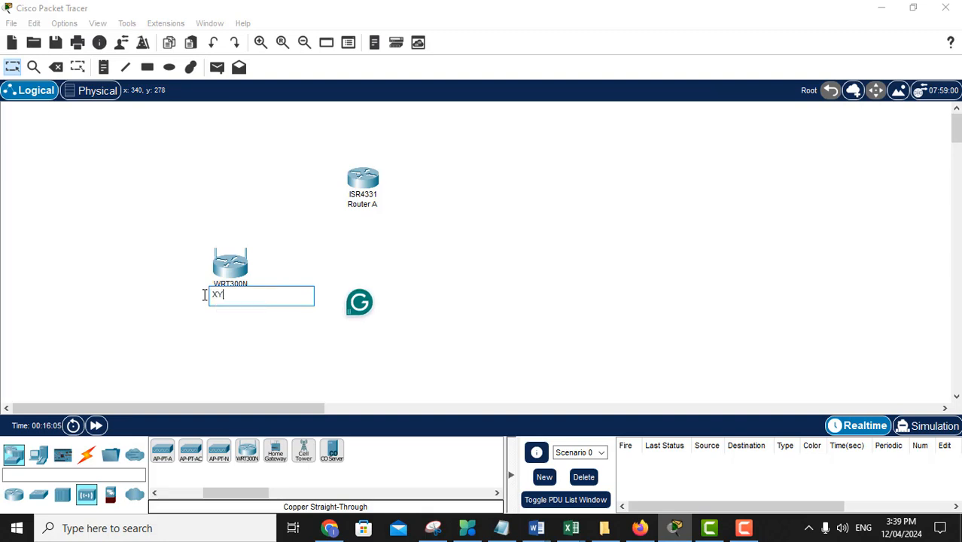
pyautogui.write('ZWireless')
pyautogui.click(282, 269)
pyautogui.moveTo(217, 276); pyautogui.dragTo(229, 240)
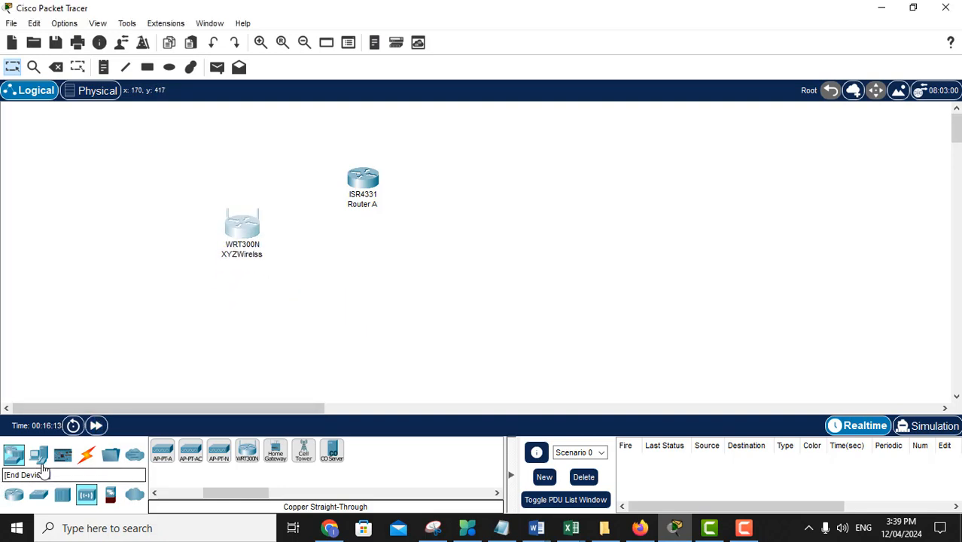
# Add two laptops side by side below the wireless router.
pyautogui.click(40, 457)
pyautogui.moveTo(193, 461); pyautogui.dragTo(153, 325)
pyautogui.moveTo(198, 457); pyautogui.dragTo(286, 325)
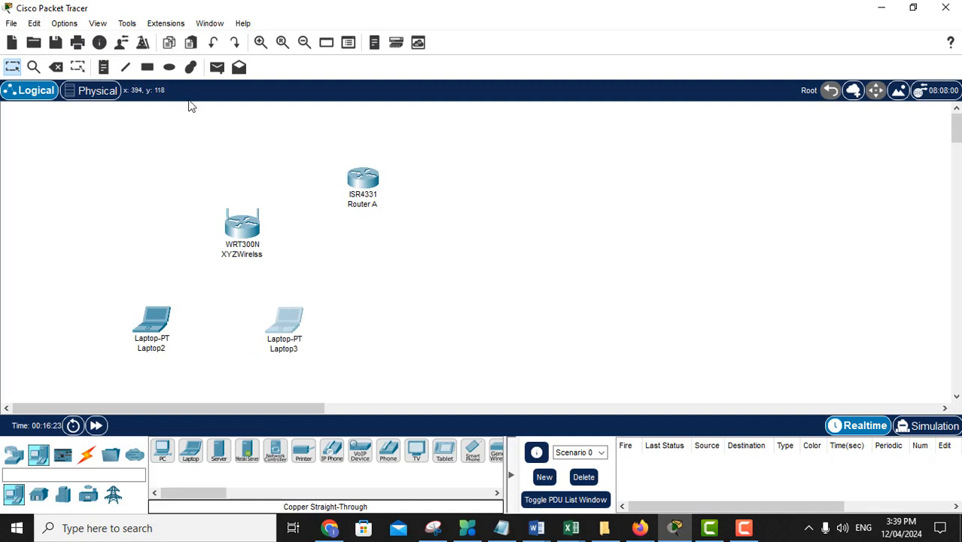
# Place a note reading "NA: 195.10.10.0/24" to the upper left of the wireless router.
pyautogui.click(104, 67)
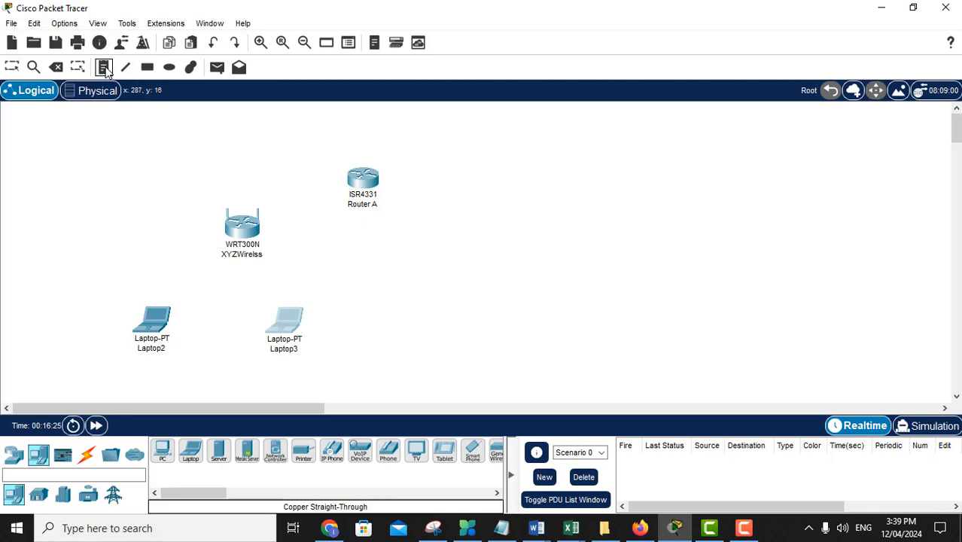
pyautogui.click(84, 182)
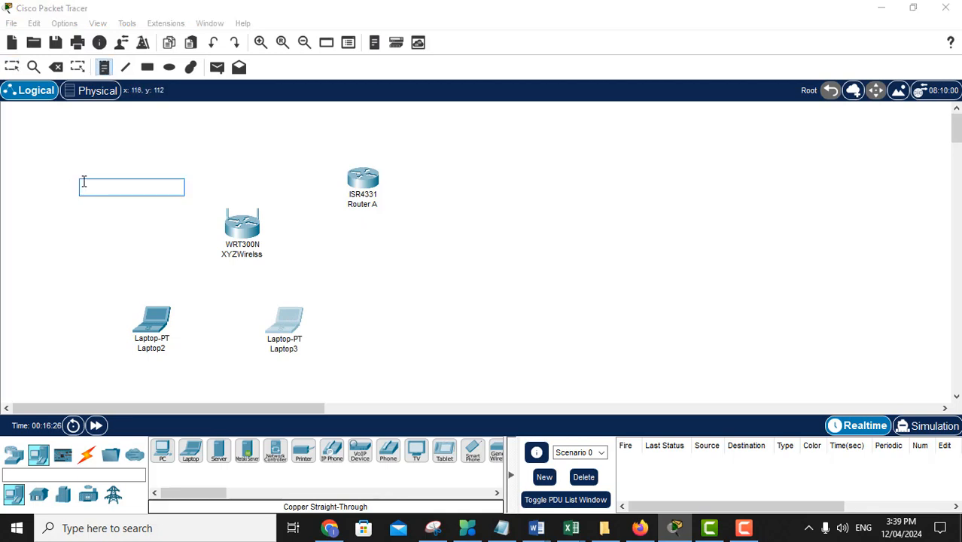
pyautogui.write('NA')
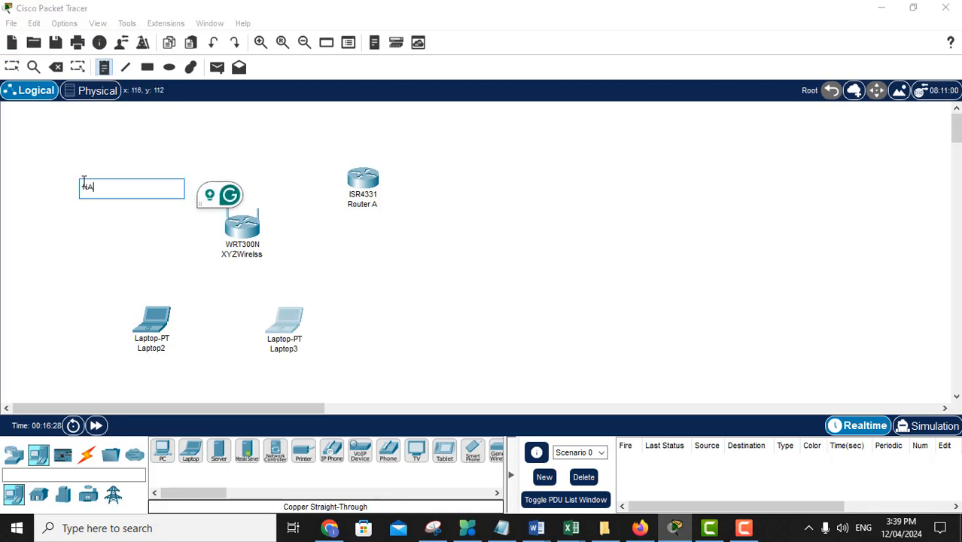
pyautogui.write(': 1')
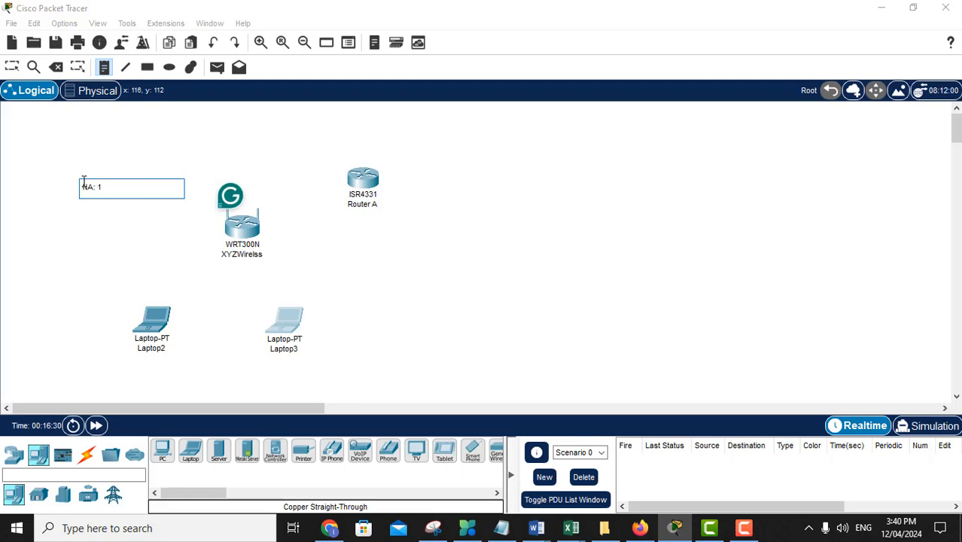
pyautogui.write('95.10.10.0')
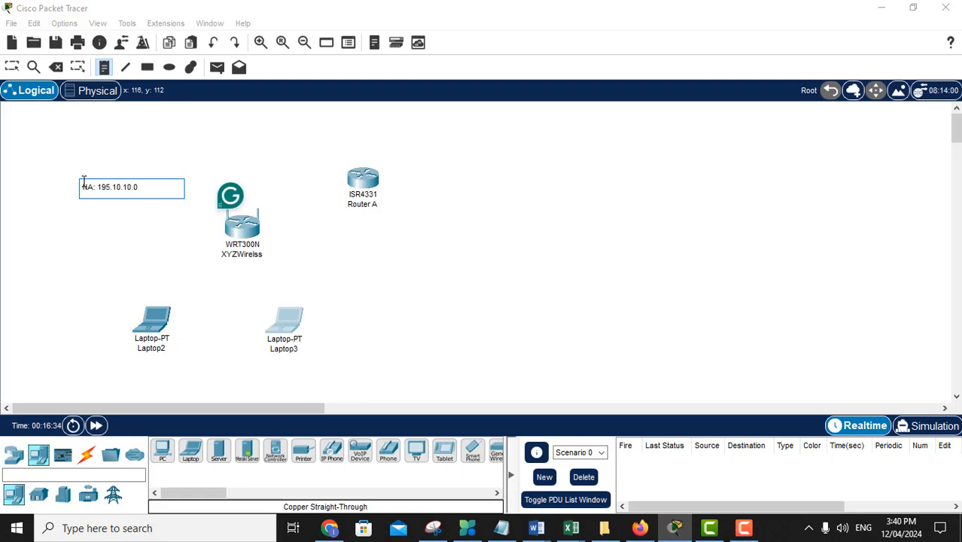
pyautogui.write('/24')
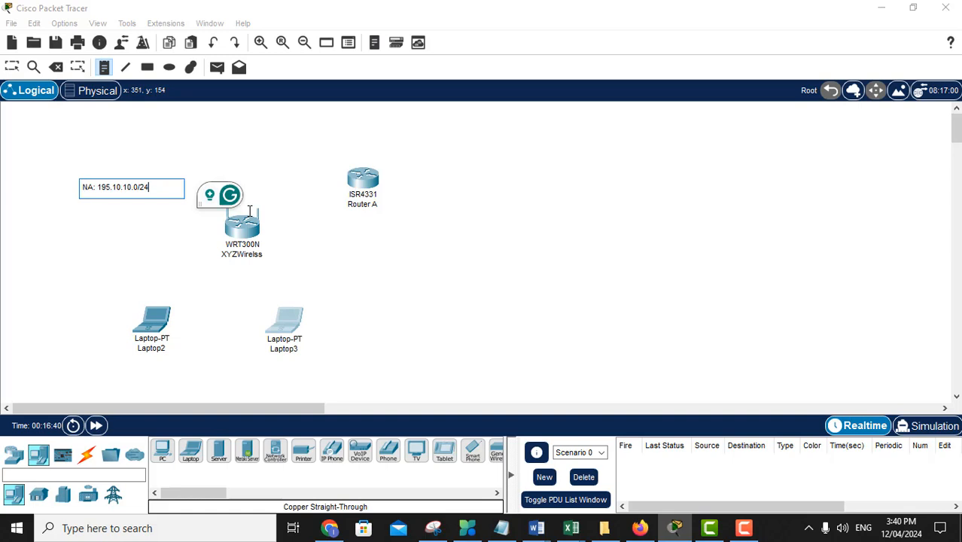
pyautogui.click(356, 275)
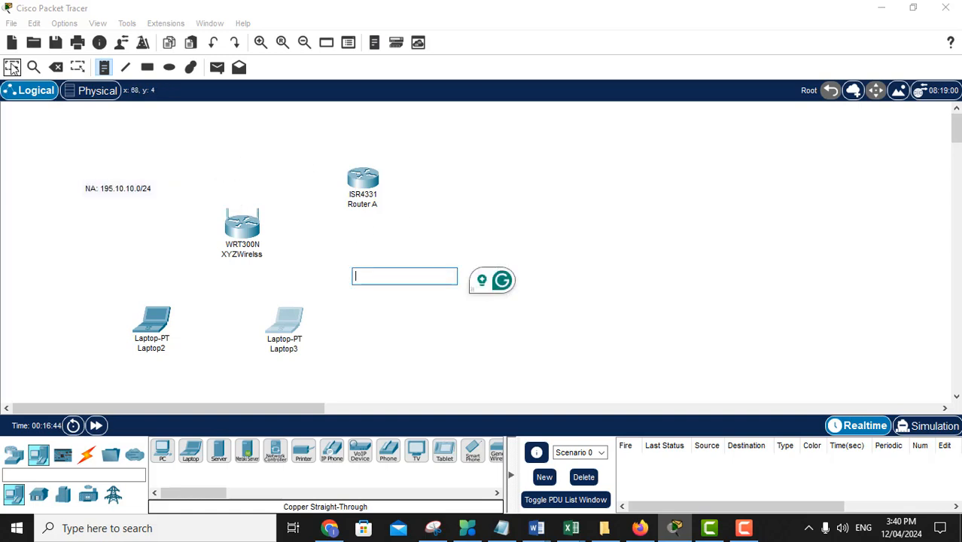
pyautogui.press('Escape')
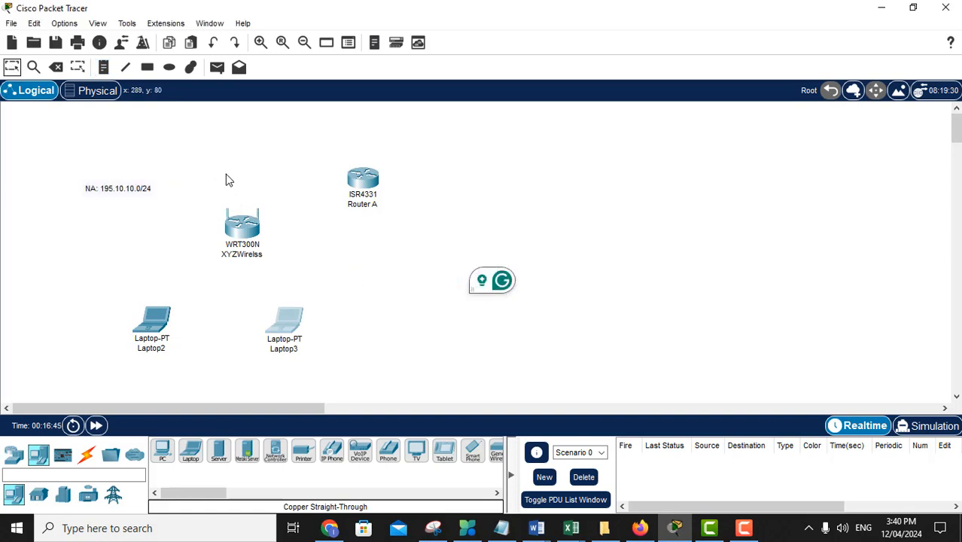
# Connect Router A's GigabitEthernet0/0/0 to the wireless router's Ethernet 1 with a copper straight-through cable.
pyautogui.click(87, 456)
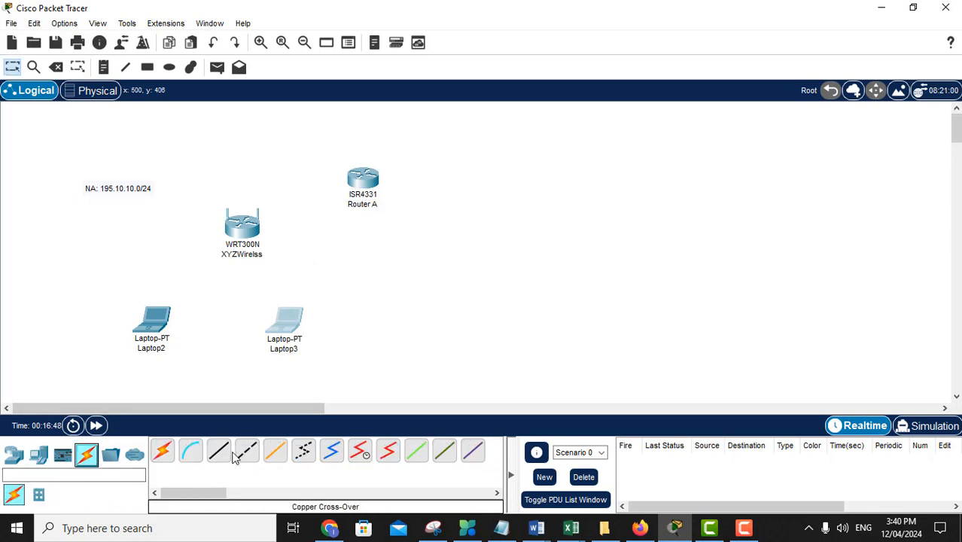
pyautogui.click(249, 458)
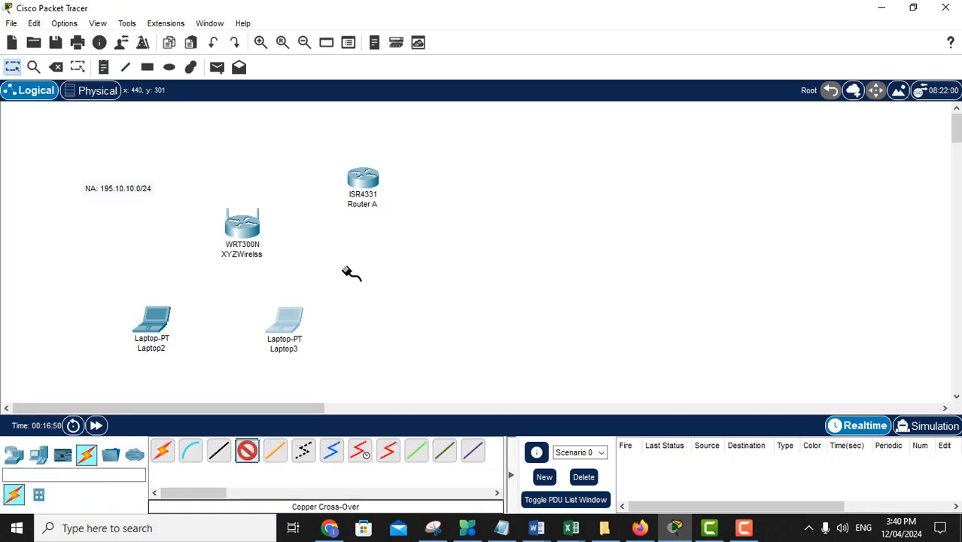
pyautogui.click(219, 450)
pyautogui.click(364, 181)
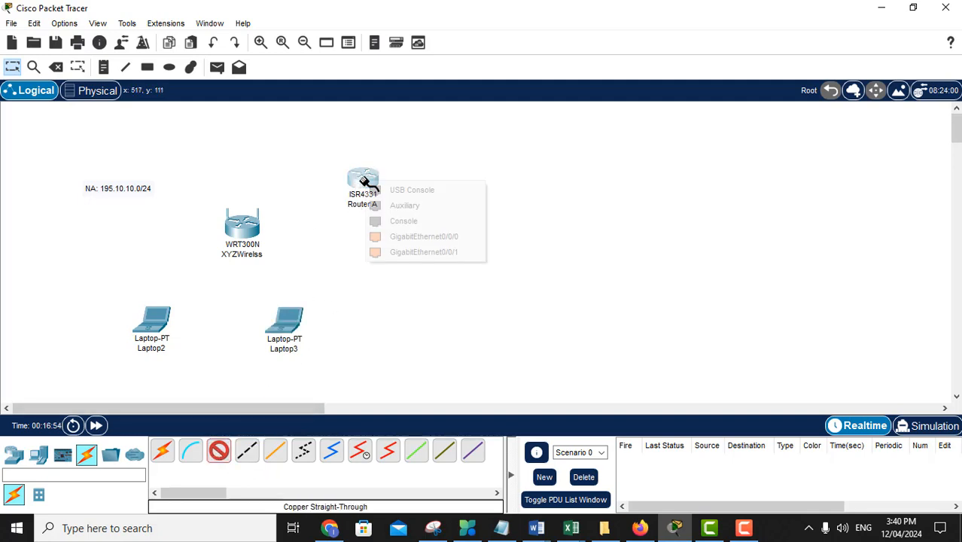
pyautogui.click(419, 238)
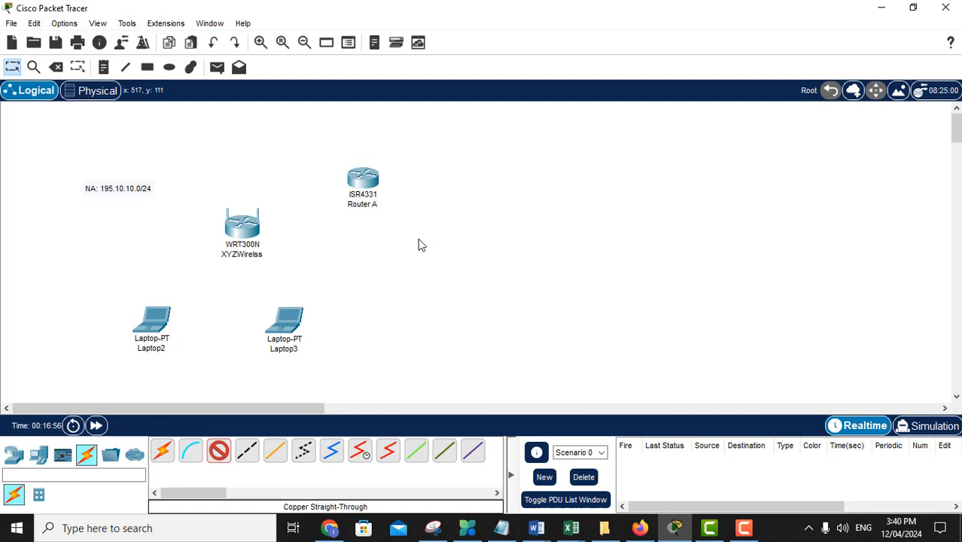
pyautogui.click(254, 232)
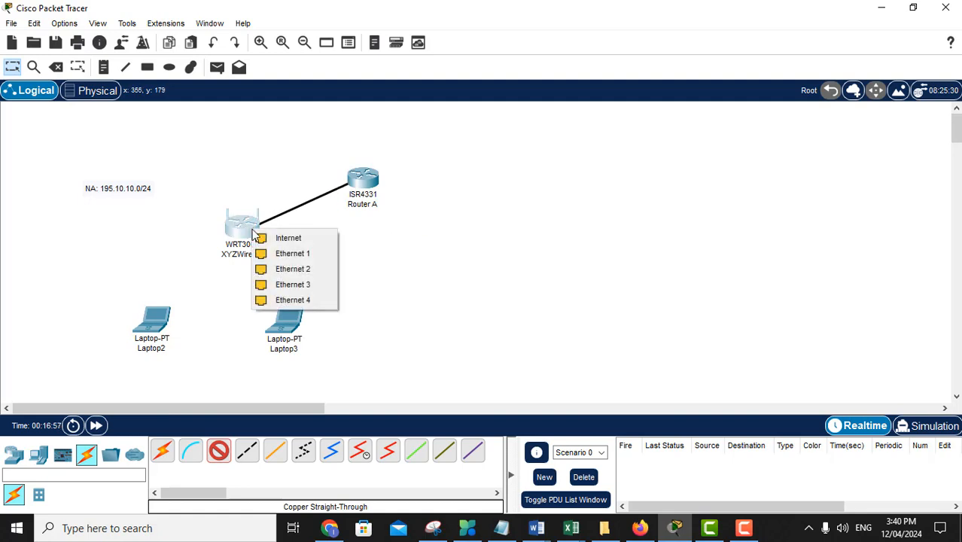
pyautogui.click(286, 256)
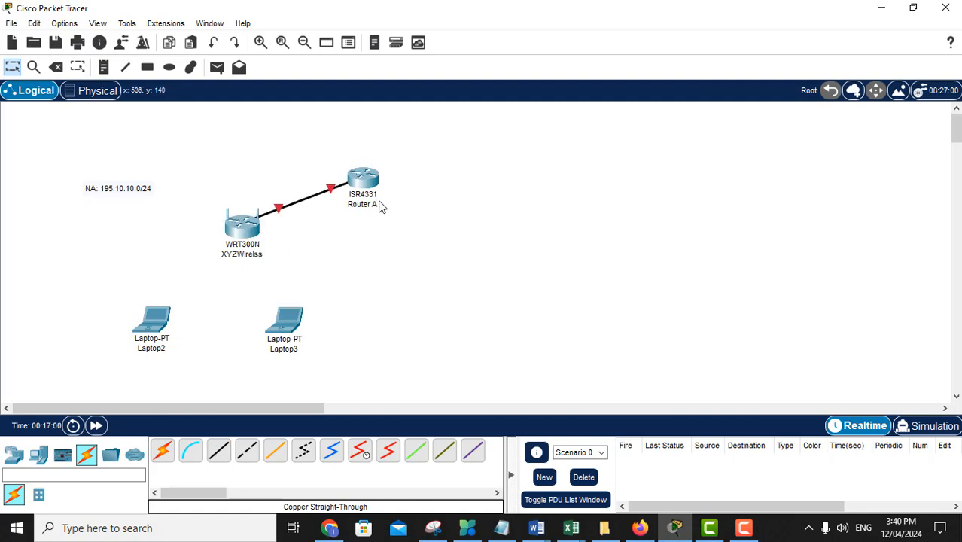
# Add a two-line note reading "g0/0/0" and "195.10.10.2" beside Router A, and shift it up clear of the cable.
pyautogui.click(105, 69)
pyautogui.click(302, 164)
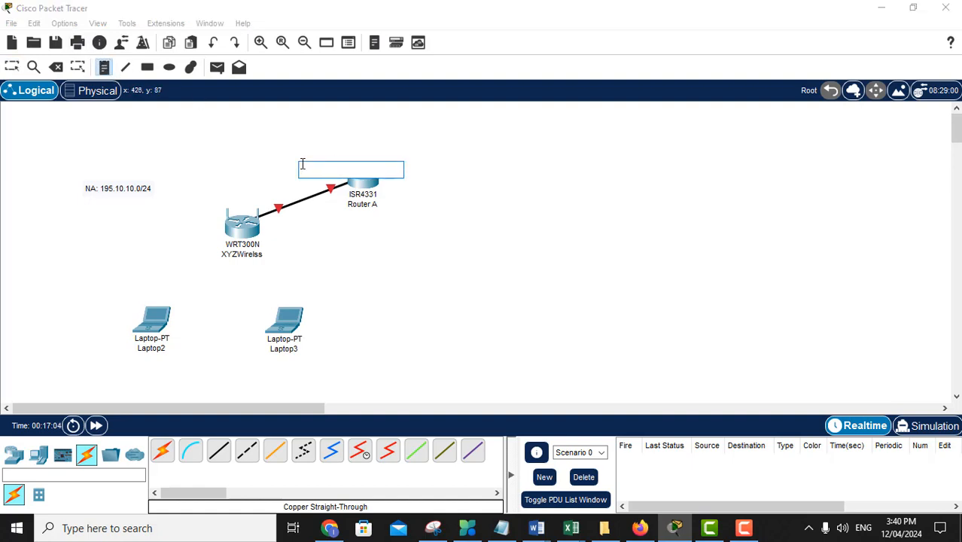
pyautogui.write('g0/0/')
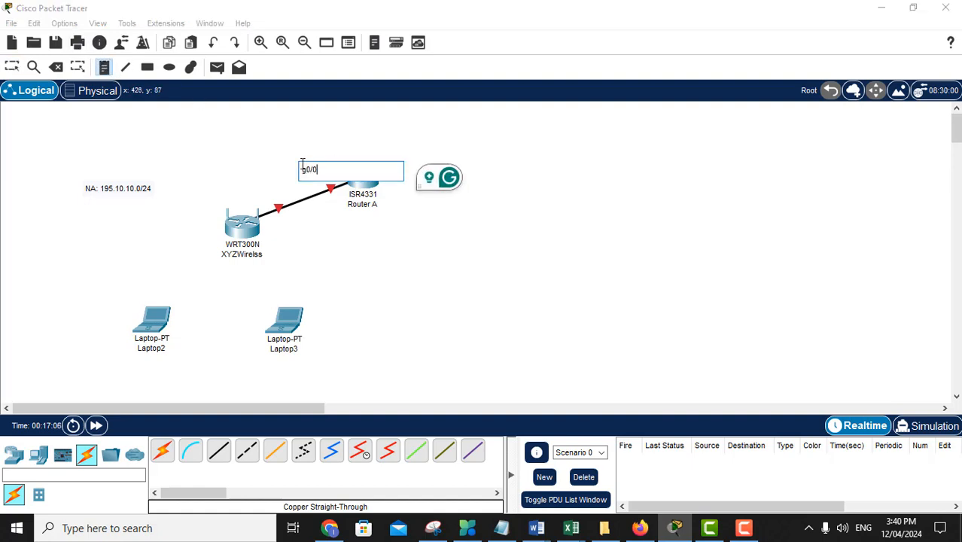
pyautogui.write('0')
pyautogui.press('BackSpace')
pyautogui.press('BackSpace')
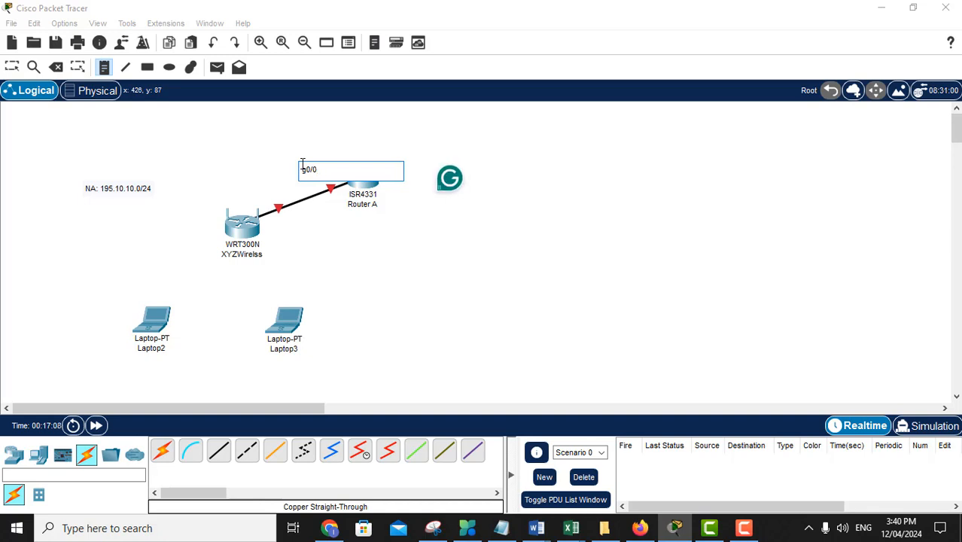
pyautogui.write('0/0')
pyautogui.press('Return')
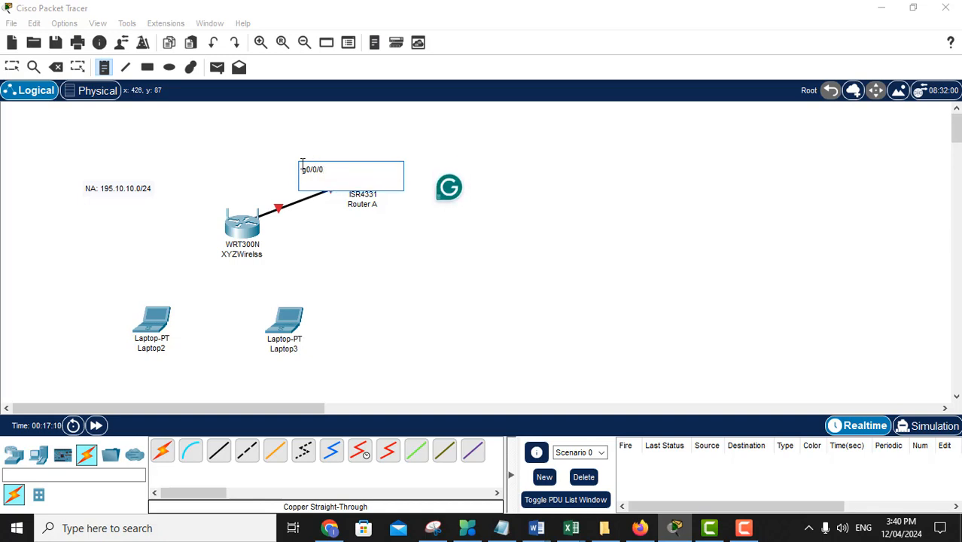
pyautogui.write('195.10.10.2')
pyautogui.click(315, 237)
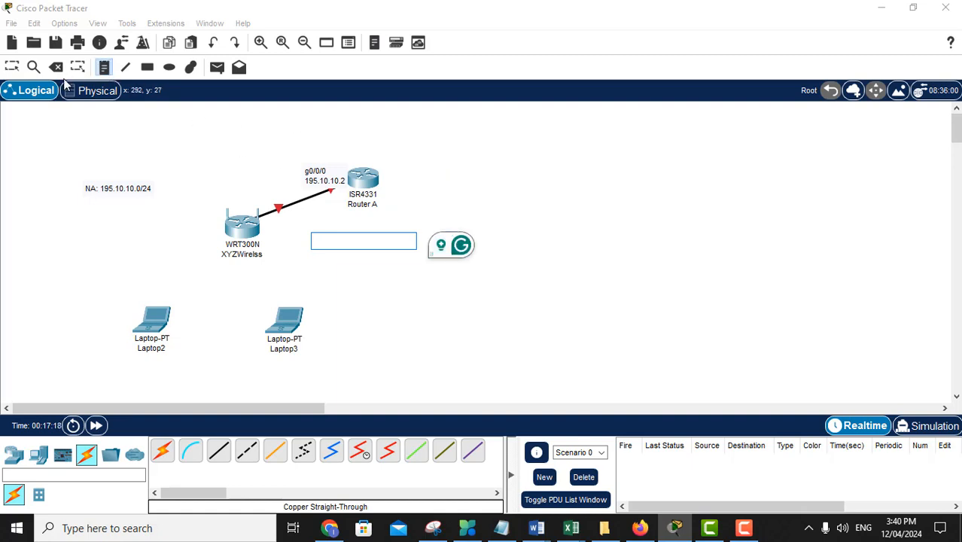
pyautogui.click(12, 67)
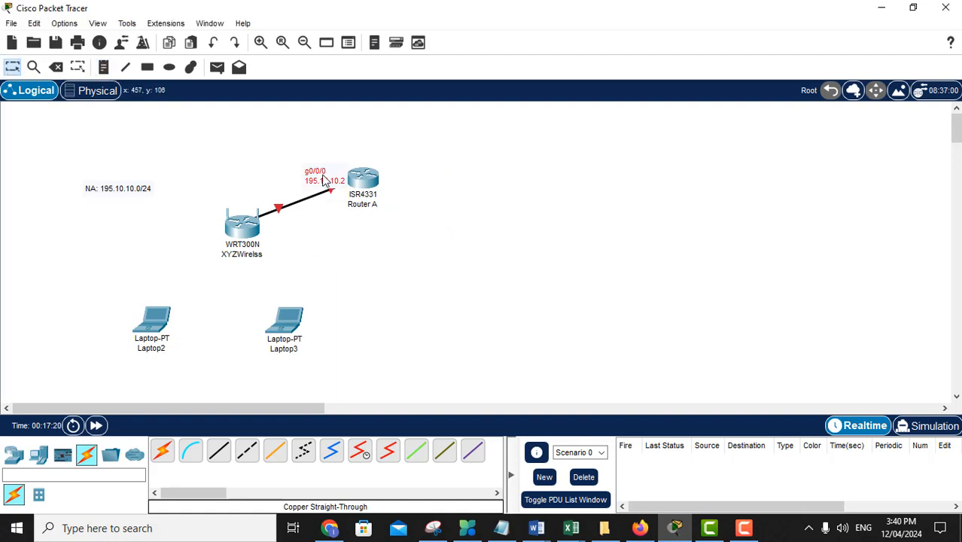
pyautogui.moveTo(322, 181); pyautogui.dragTo(318, 170)
# Add a note reading "195.10.10.1" and place it just above the wireless router.
pyautogui.click(104, 67)
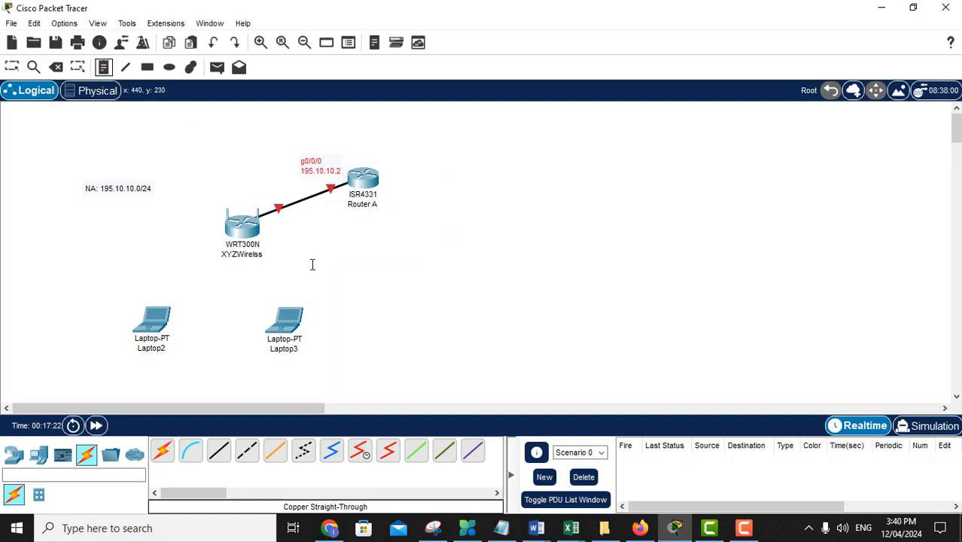
pyautogui.click(269, 227)
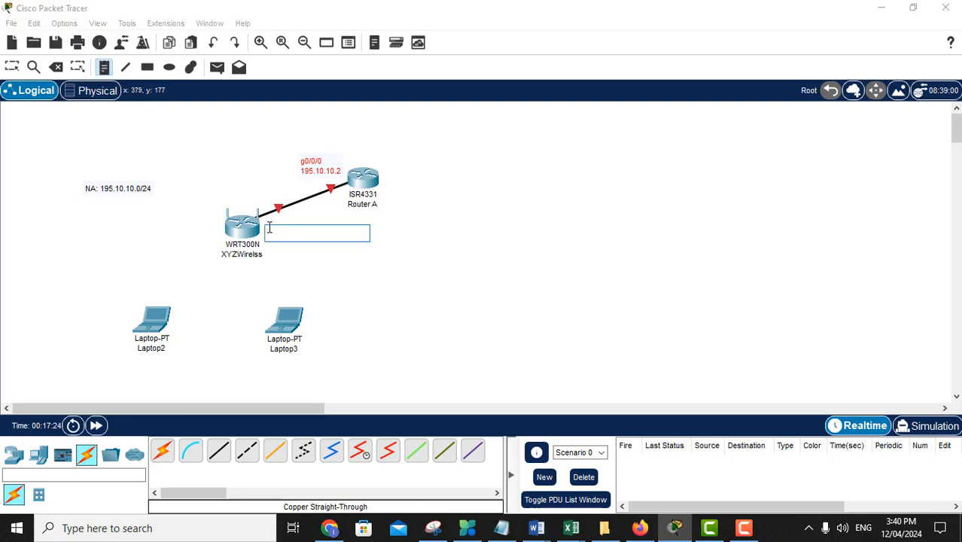
pyautogui.write('195.')
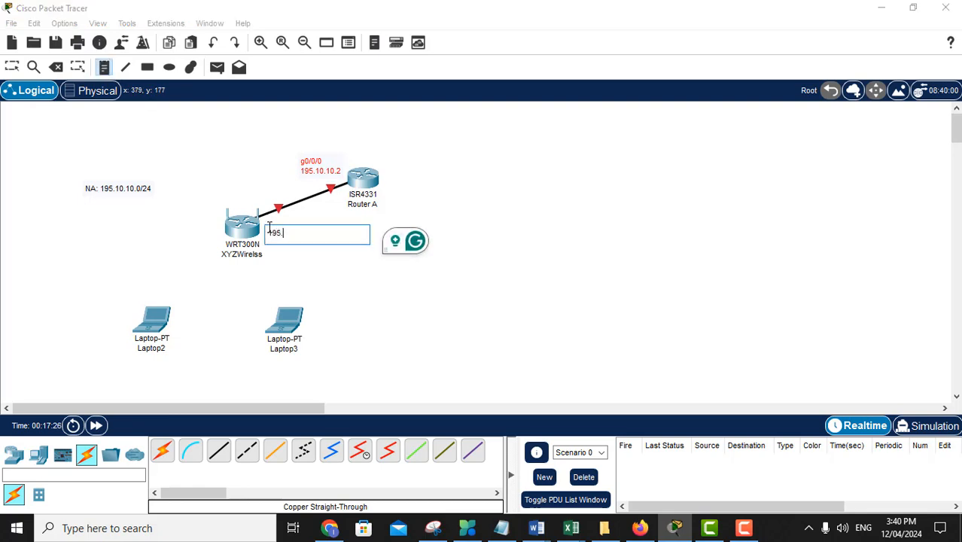
pyautogui.write('10.10')
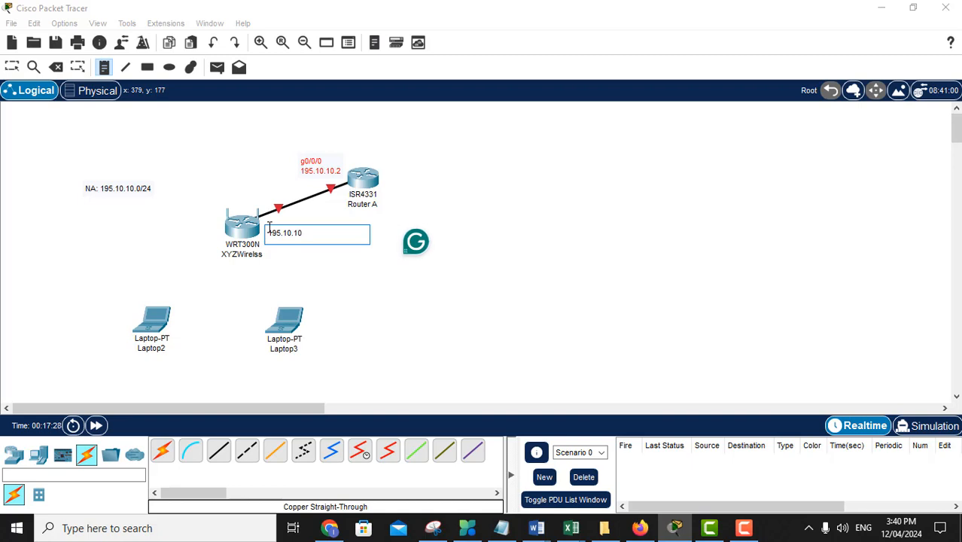
pyautogui.write('.1')
pyautogui.click(12, 67)
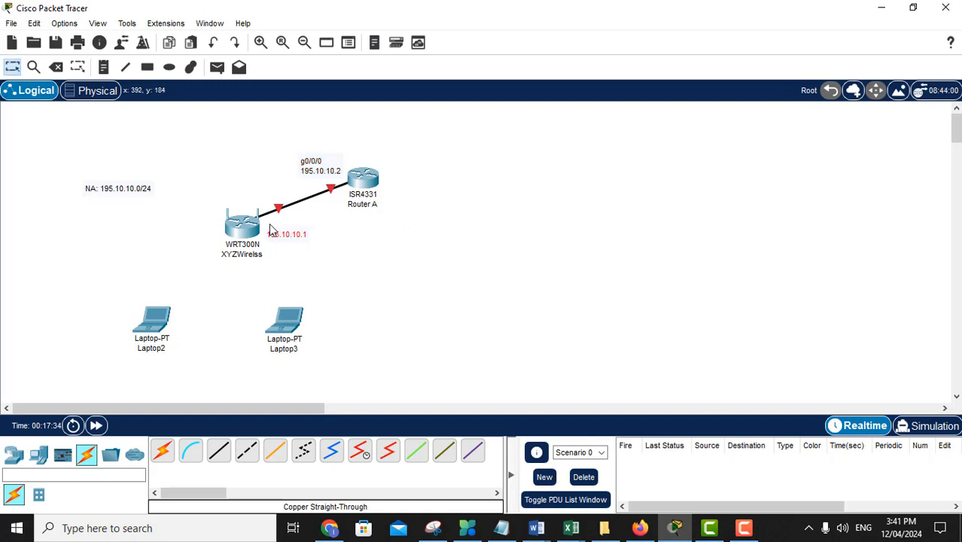
pyautogui.moveTo(281, 230); pyautogui.dragTo(237, 198)
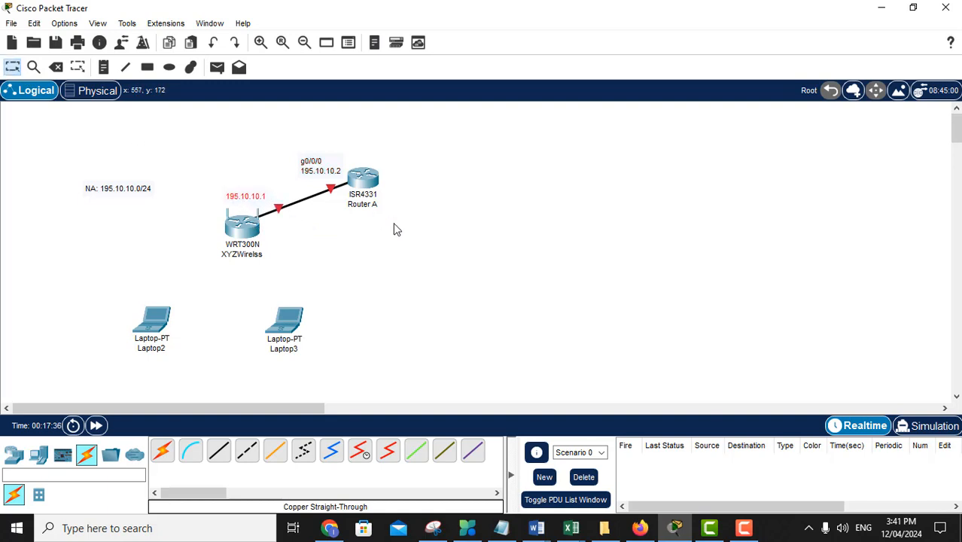
# Open the GigabitEthernet0/0/0 interface configuration of Router A, keeping its window clear of the topology.
pyautogui.click(374, 184)
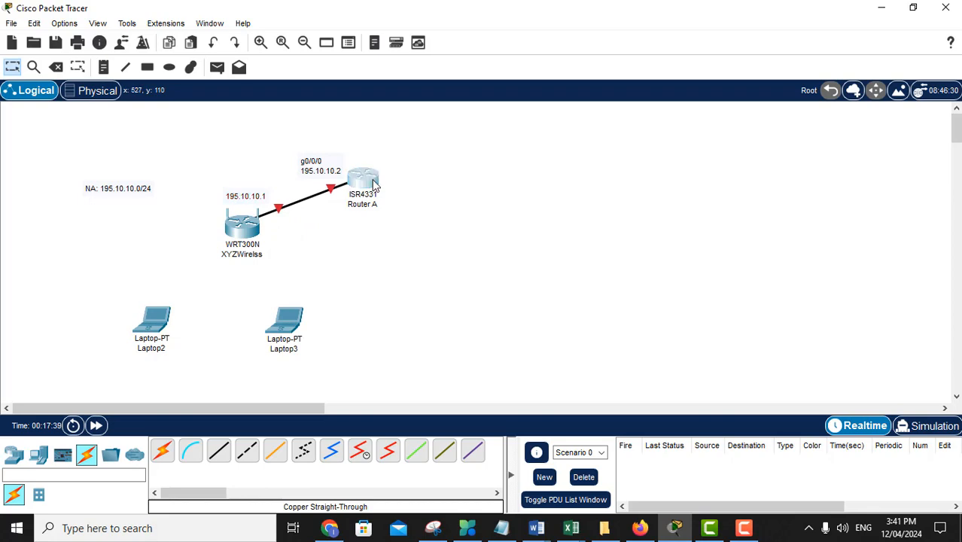
pyautogui.click(374, 185)
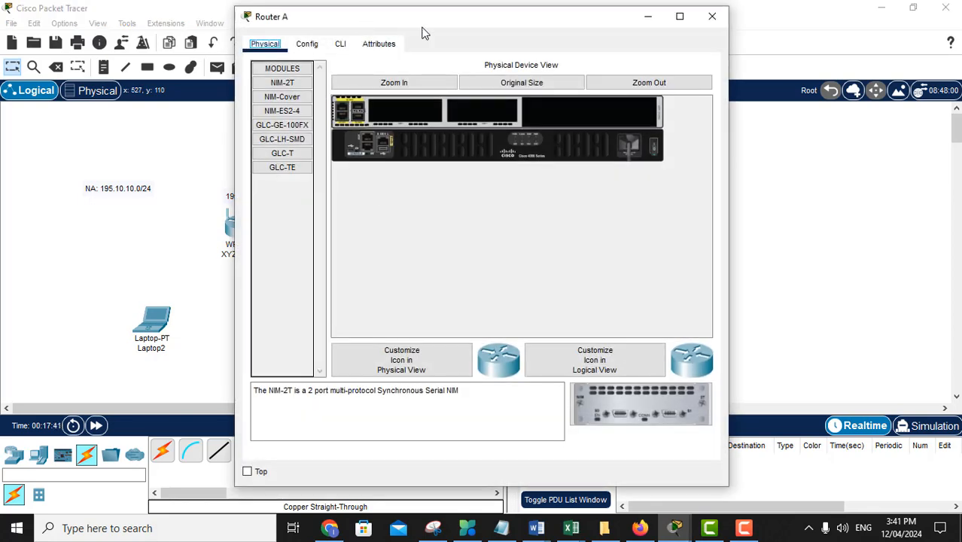
pyautogui.moveTo(421, 22); pyautogui.dragTo(569, 99)
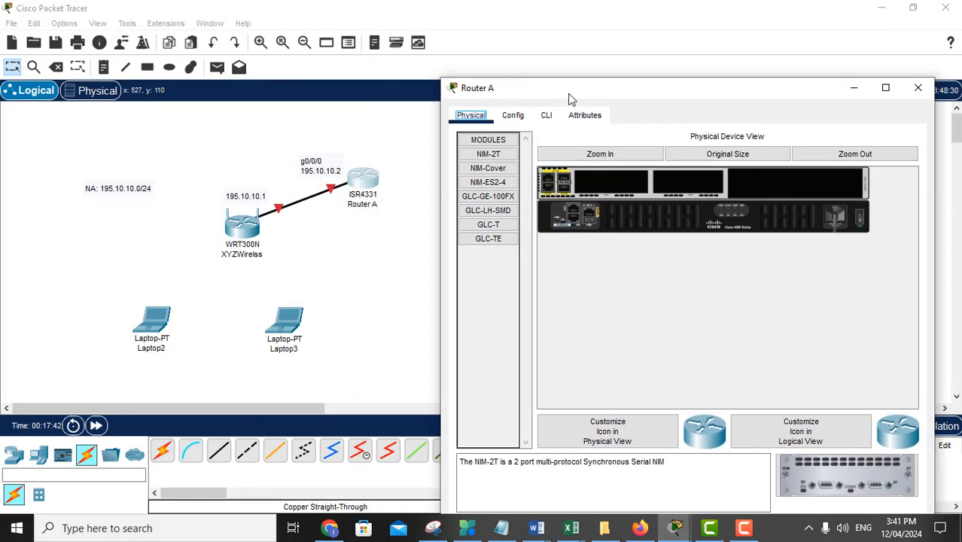
pyautogui.click(512, 115)
pyautogui.click(514, 264)
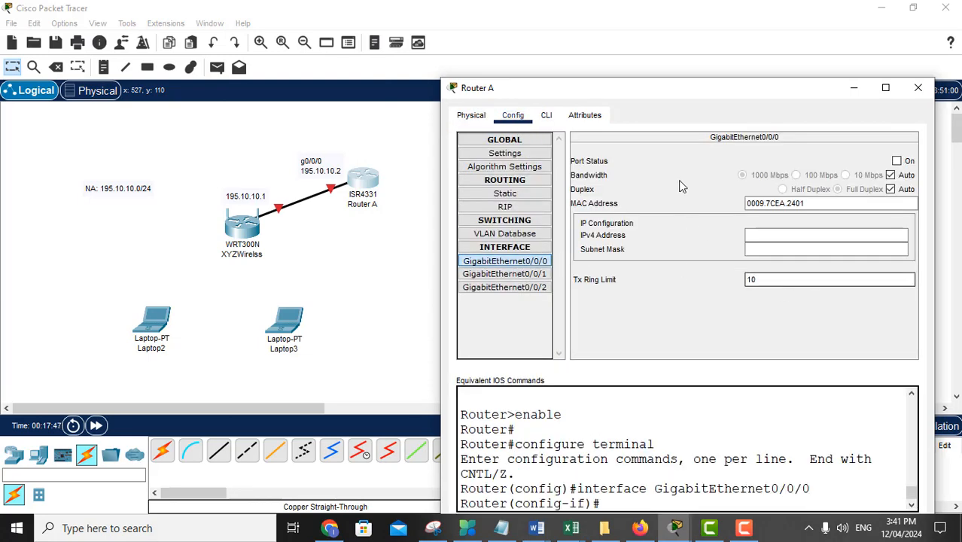
pyautogui.moveTo(654, 96); pyautogui.dragTo(623, 19)
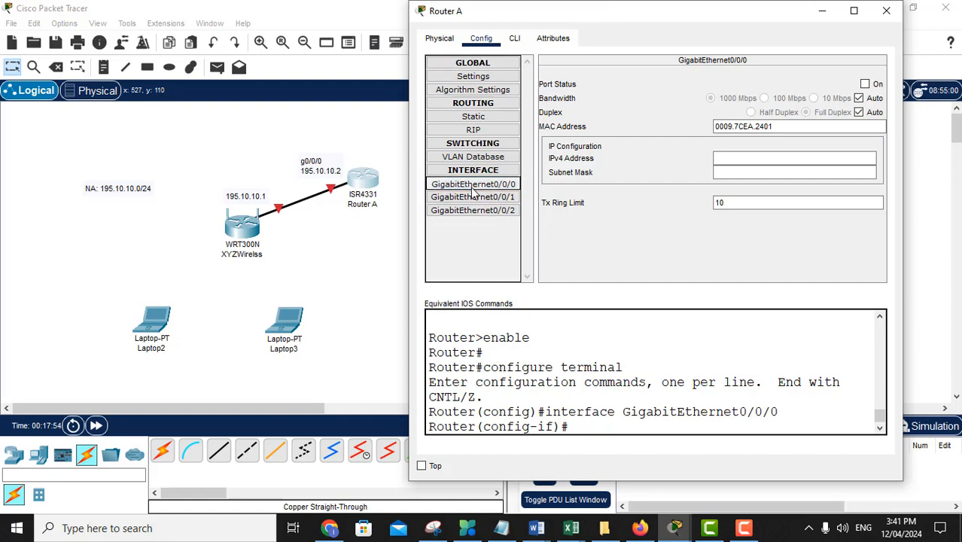
pyautogui.click(724, 172)
pyautogui.click(730, 158)
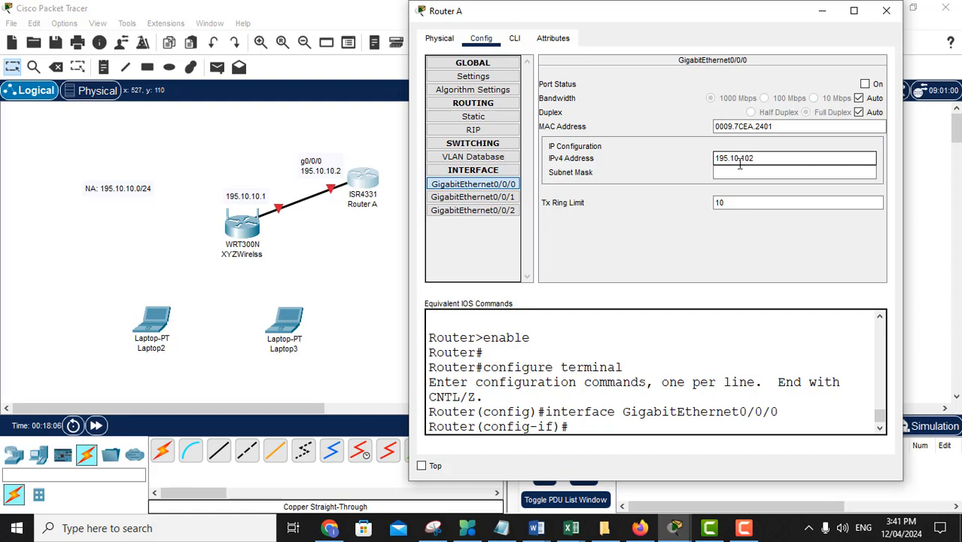
pyautogui.click(749, 177)
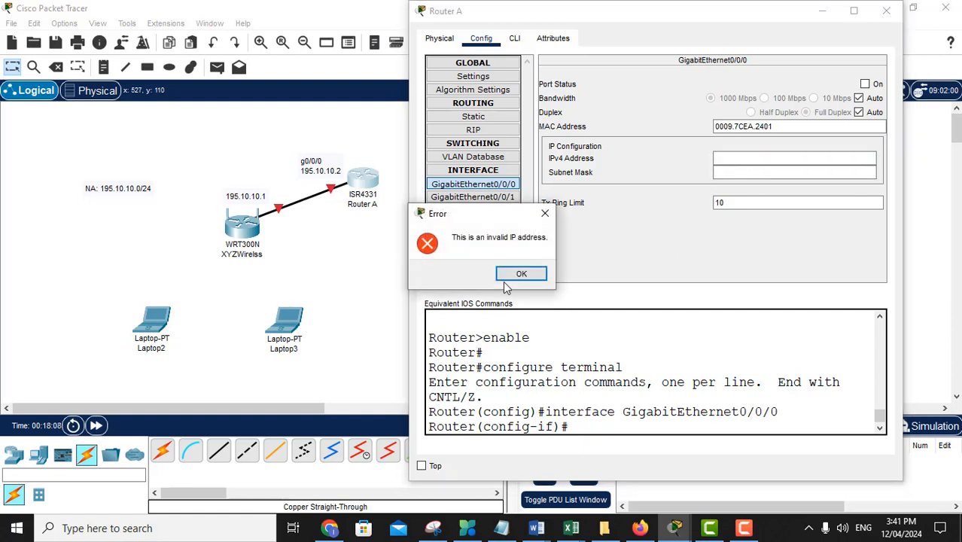
pyautogui.click(516, 275)
# Give Router A's GigabitEthernet0/0/0 the IPv4 address 195.10.10.2 with subnet mask 255.255.255.0 and switch the port on.
pyautogui.click(742, 158)
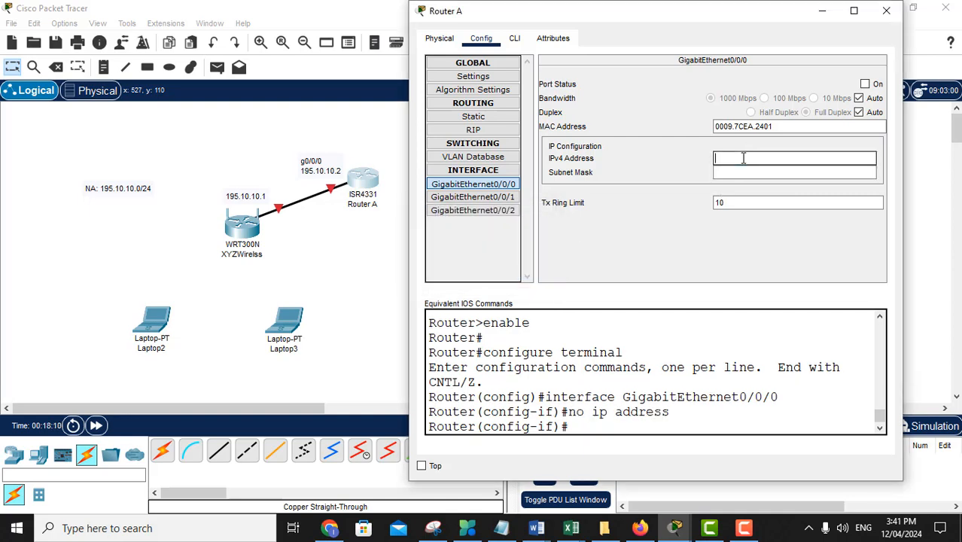
pyautogui.write('195.10.10.2')
pyautogui.click(739, 170)
pyautogui.doubleClick(736, 171)
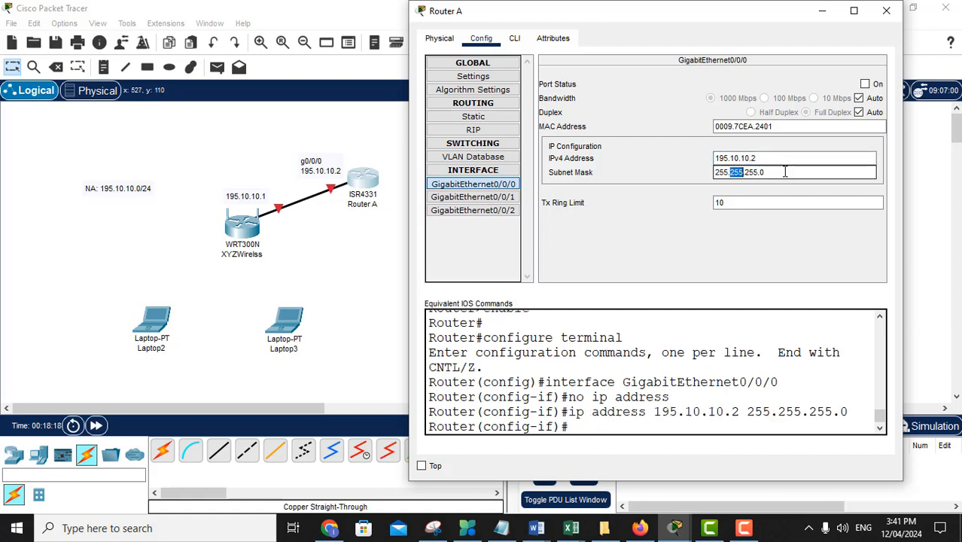
pyautogui.click(864, 84)
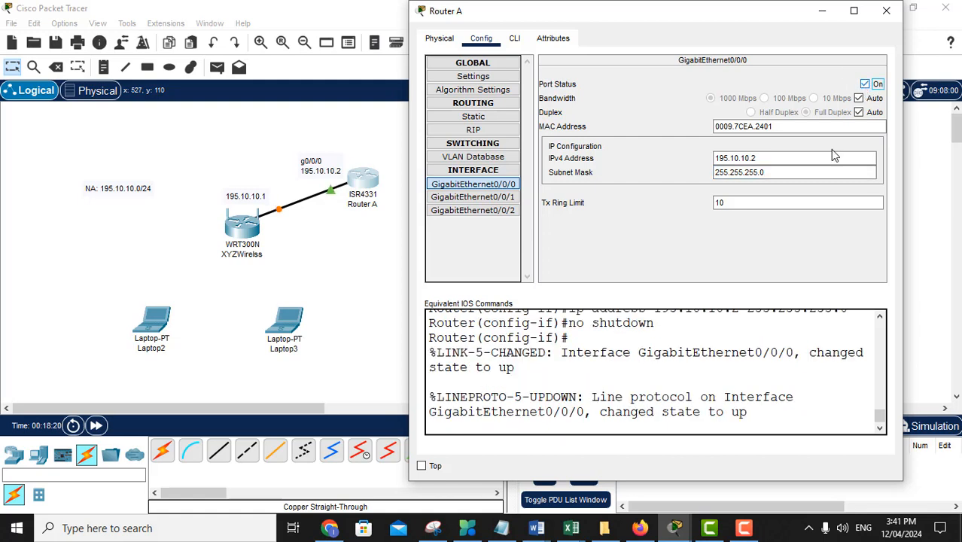
# In Router A's command line, exit interface and global configuration mode back to the privileged prompt.
pyautogui.click(514, 44)
pyautogui.moveTo(877, 418); pyautogui.dragTo(880, 416)
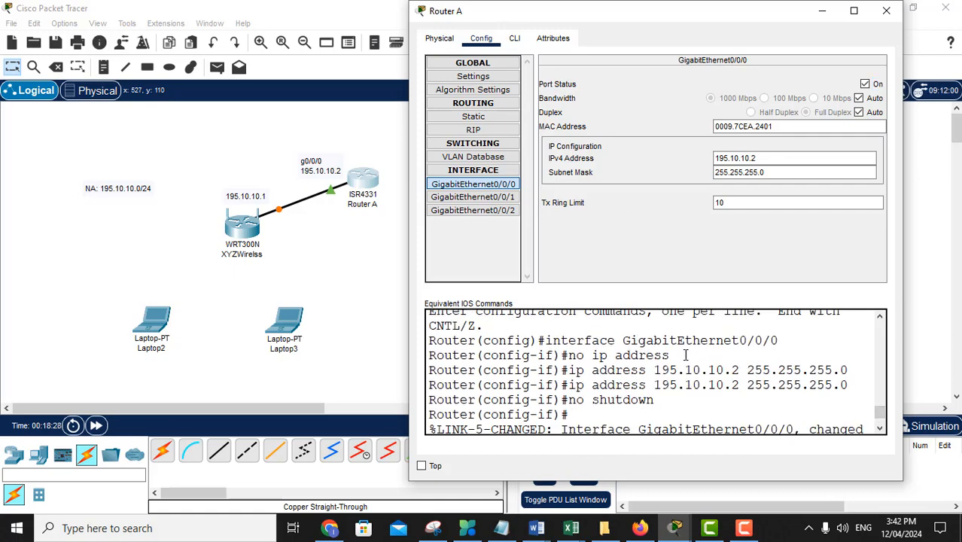
pyautogui.click(515, 39)
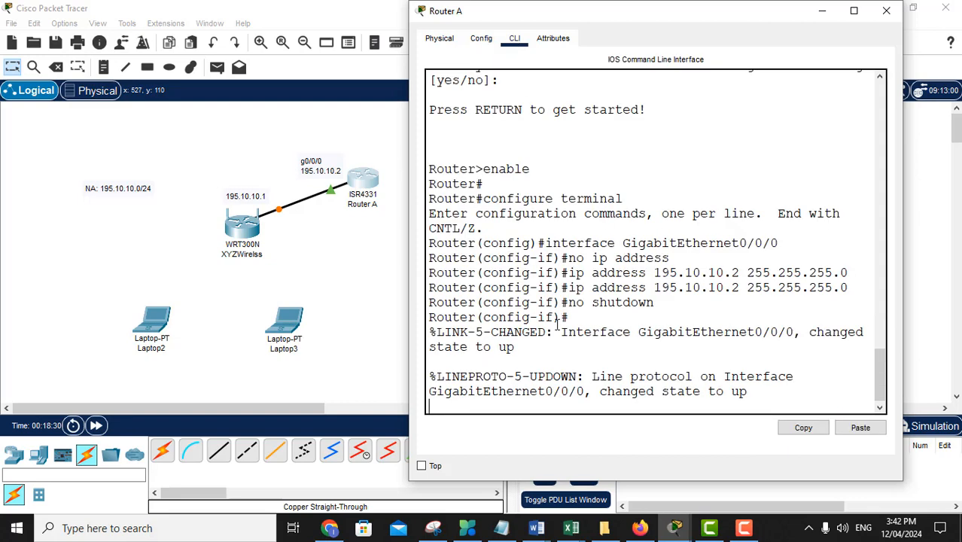
pyautogui.press('Return')
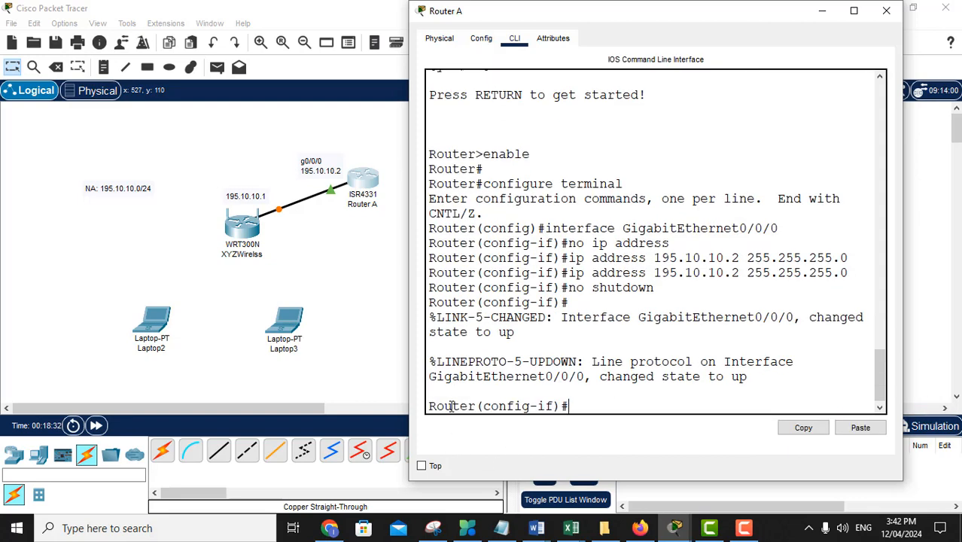
pyautogui.write('exit')
pyautogui.press('Return')
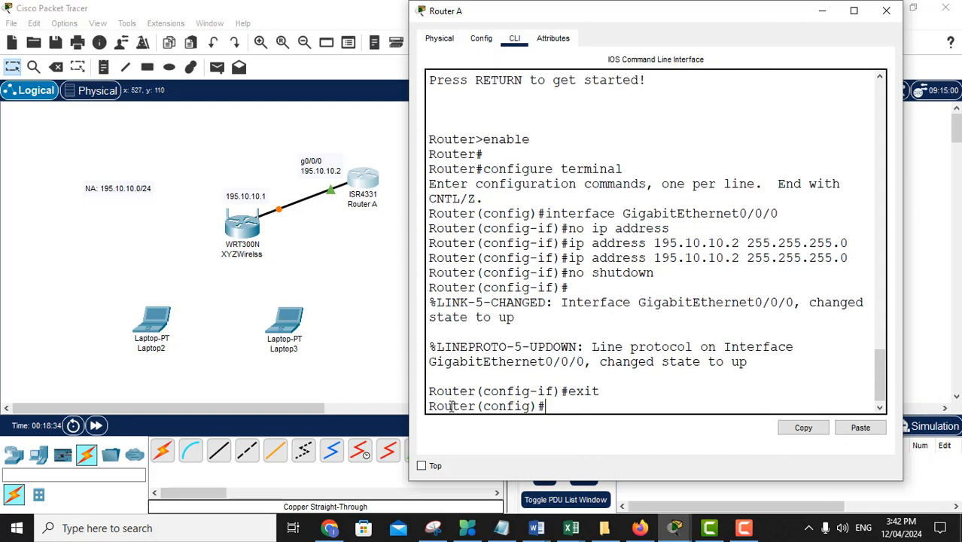
pyautogui.write('exit')
pyautogui.press('Return')
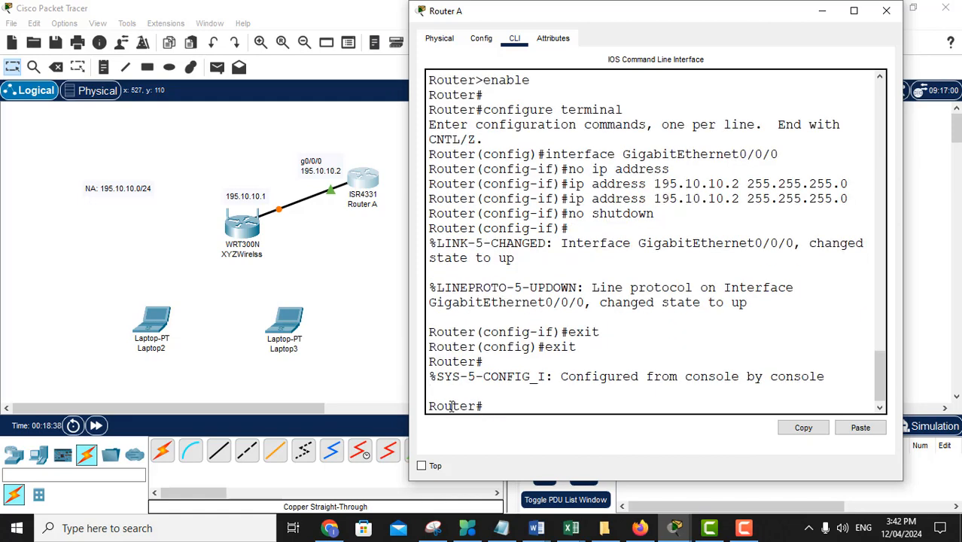
# Save Router A's configuration with the wr command and close its window.
pyautogui.write('o')
pyautogui.press('BackSpace')
pyautogui.write('r')
pyautogui.press('Return')
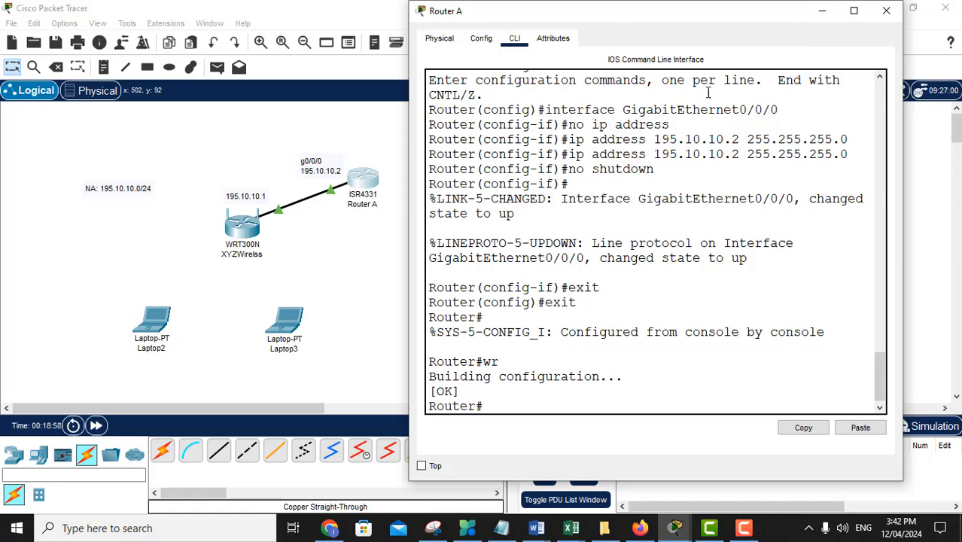
pyautogui.click(885, 12)
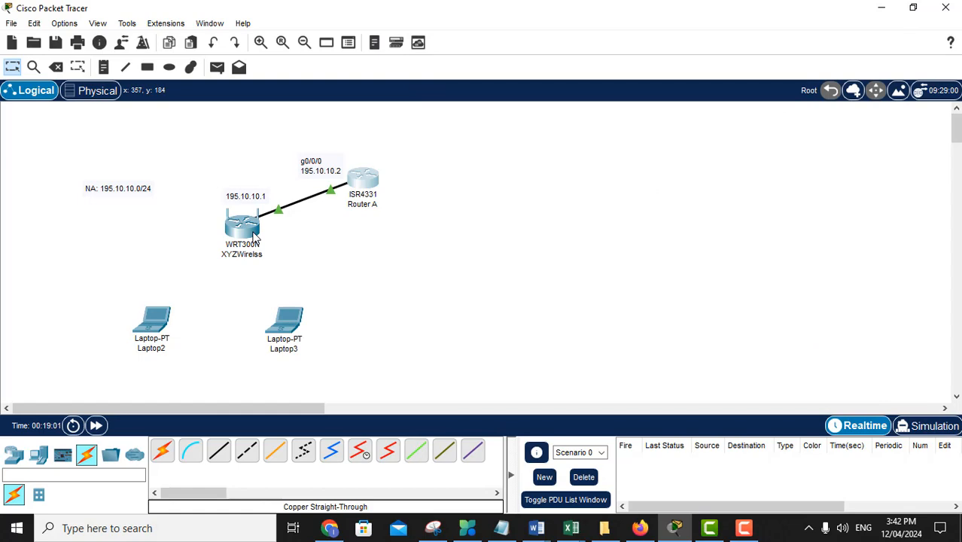
# Correct the wireless router's display name to XYZWireless.
pyautogui.moveTo(255, 237)
pyautogui.click(256, 254)
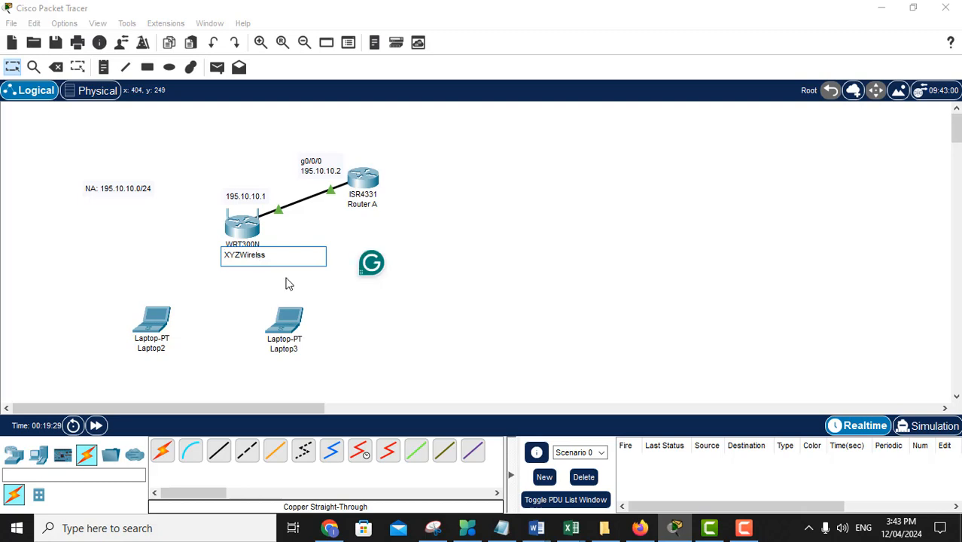
pyautogui.write('e')
pyautogui.click(482, 255)
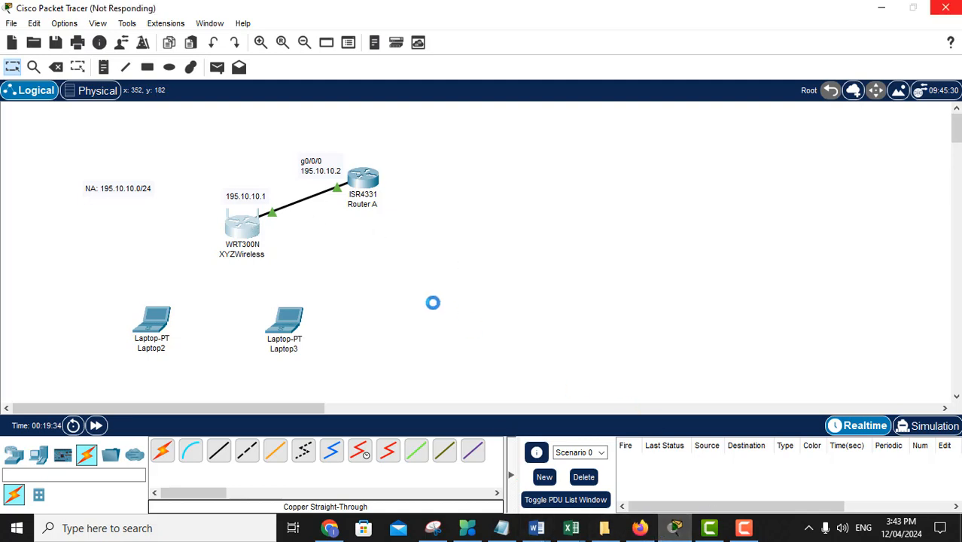
# Rename the left laptop as LaptopA and the right laptop as LaptopB.
pyautogui.click(164, 348)
pyautogui.press('BackSpace')
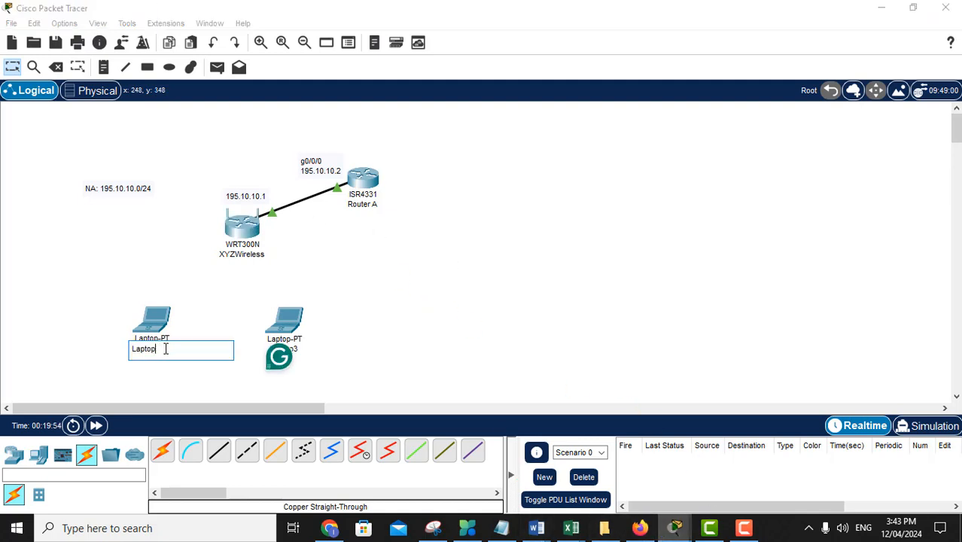
pyautogui.write('A')
pyautogui.press('Return')
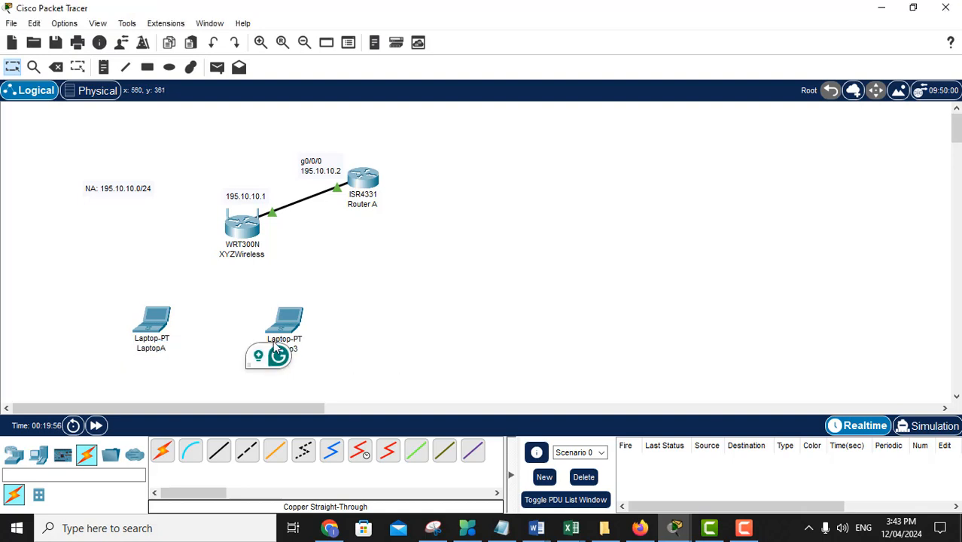
pyautogui.click(294, 350)
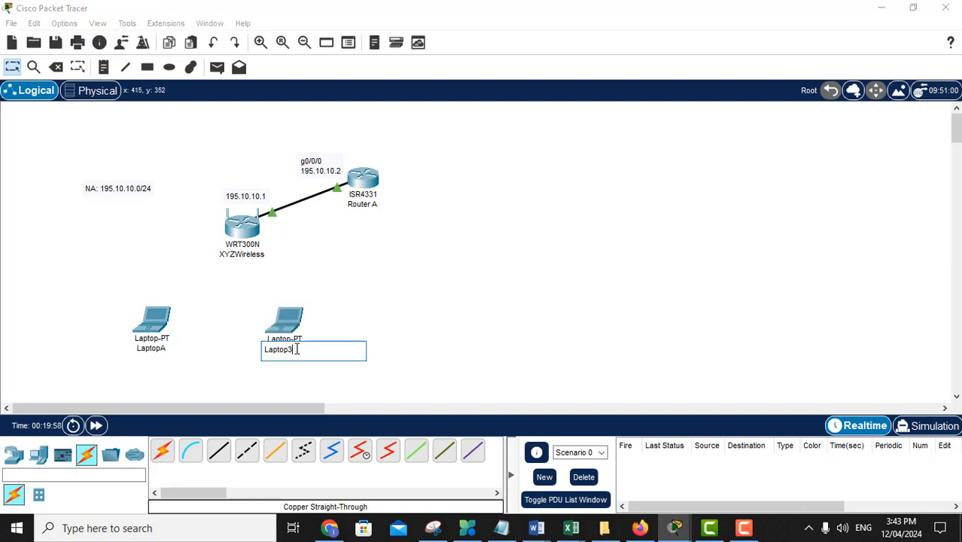
pyautogui.press('BackSpace')
pyautogui.write('B')
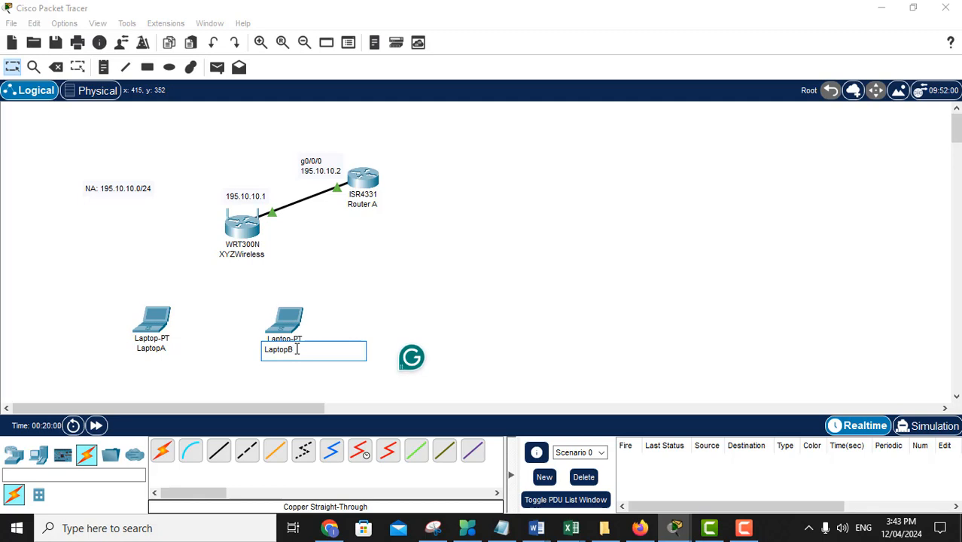
pyautogui.press('Return')
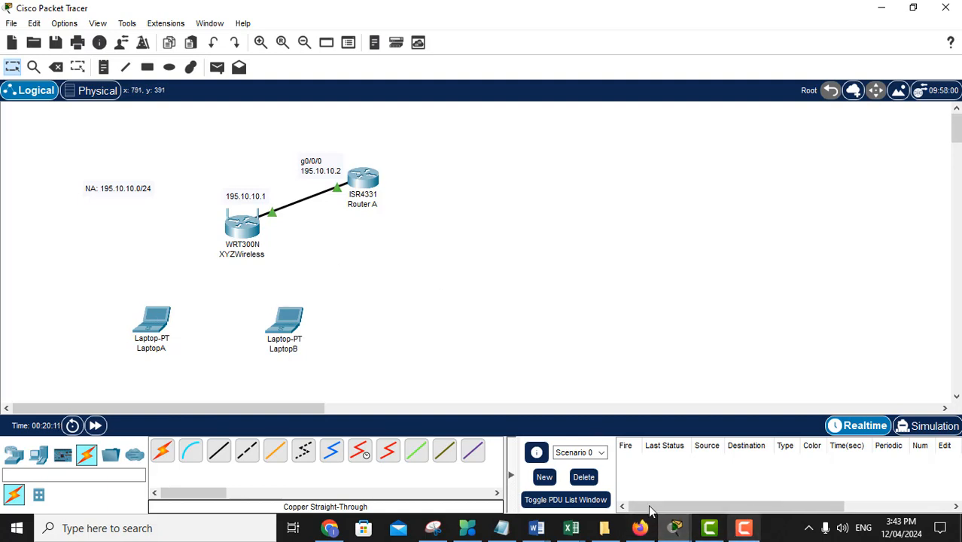
pyautogui.click(673, 524)
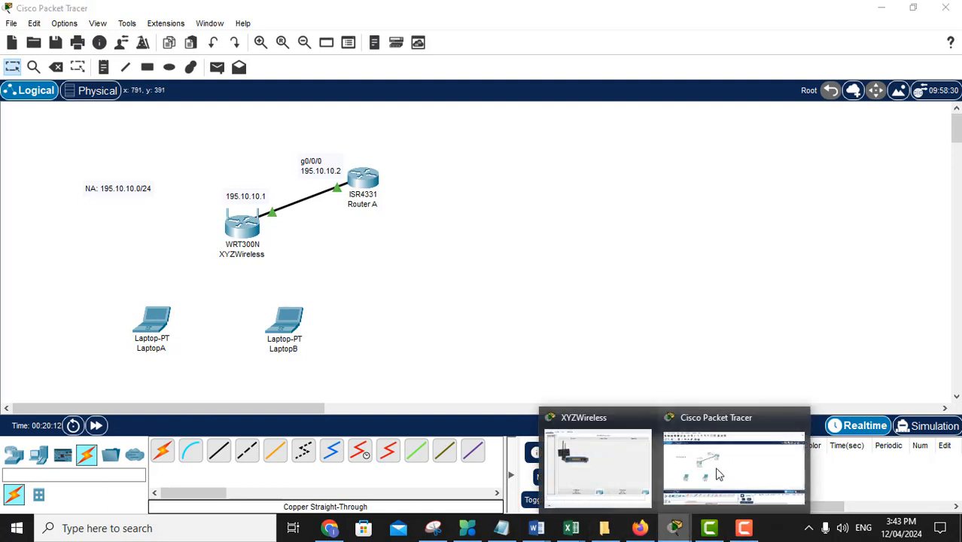
pyautogui.click(719, 474)
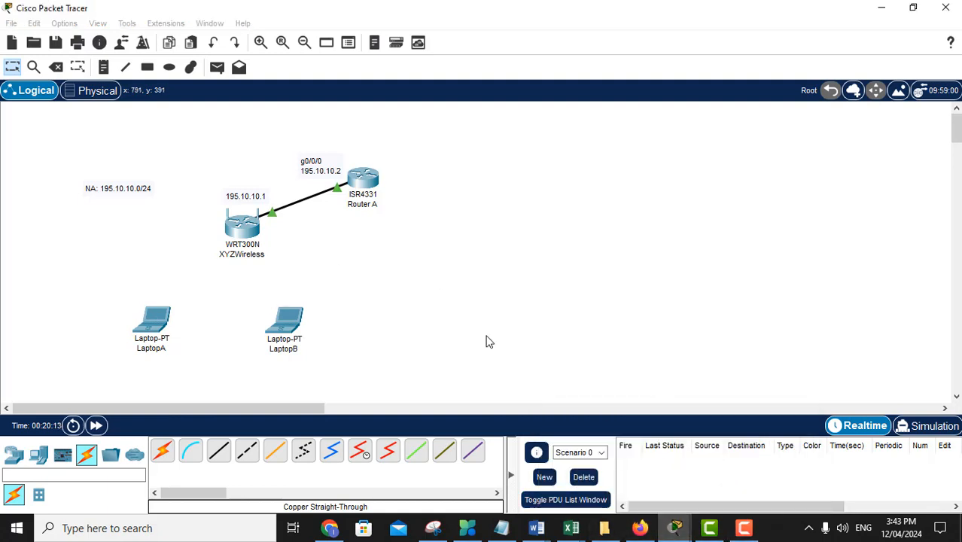
pyautogui.click(154, 321)
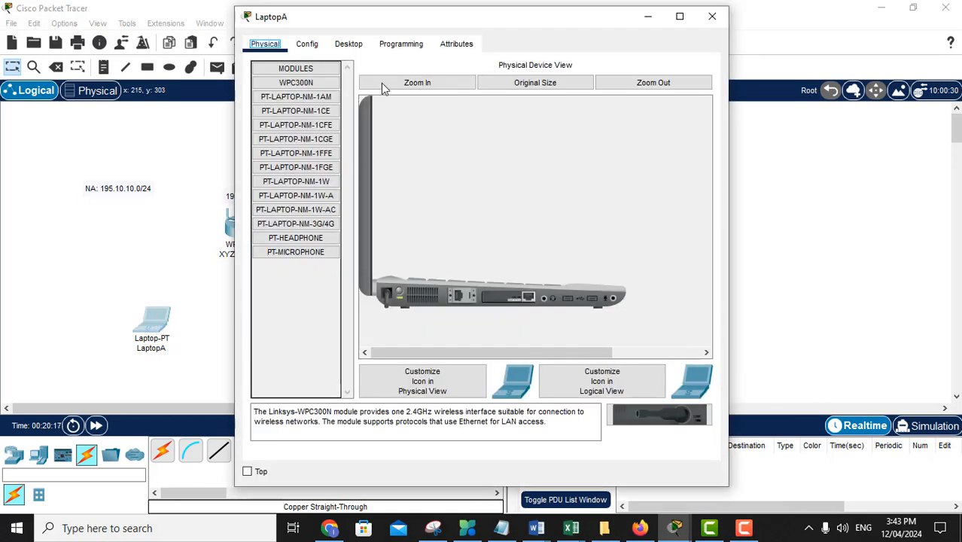
pyautogui.moveTo(378, 19); pyautogui.dragTo(626, 47)
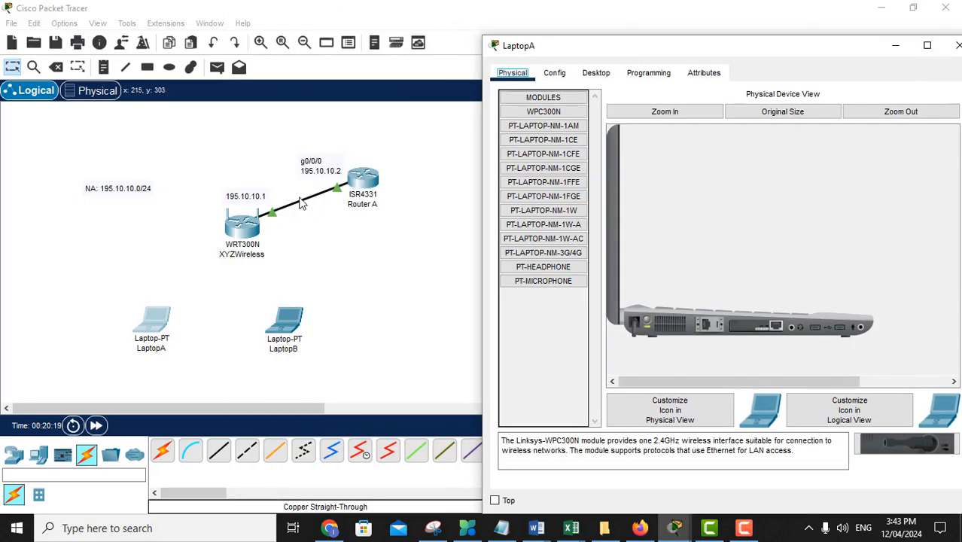
# In the GUI setup of the XYZWireless router, set the router IP address to 195.10.10.1.
pyautogui.click(239, 226)
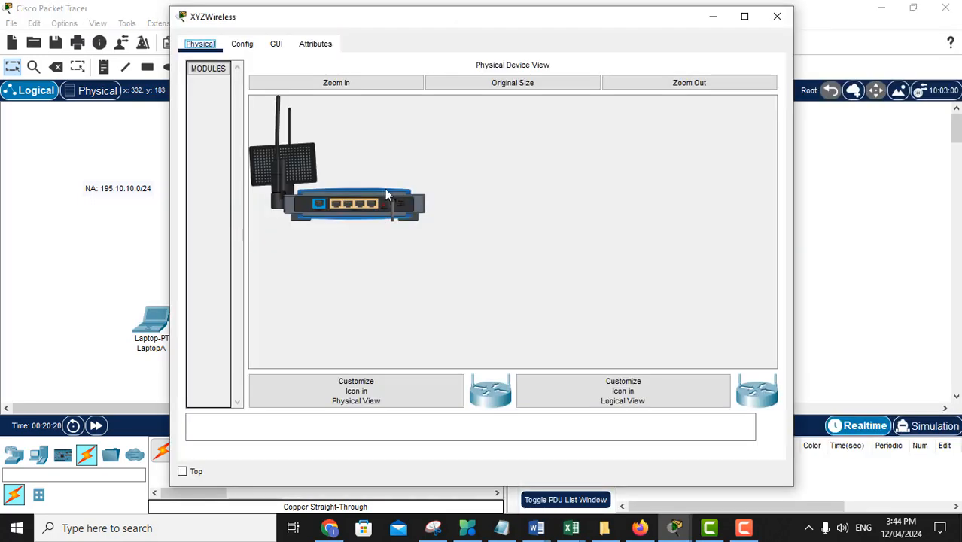
pyautogui.click(276, 45)
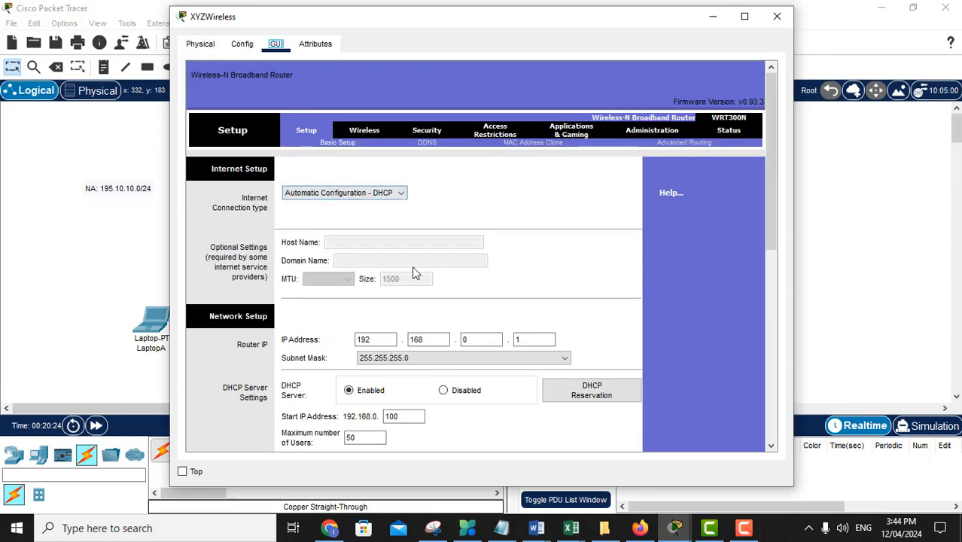
pyautogui.moveTo(426, 26); pyautogui.dragTo(610, 0)
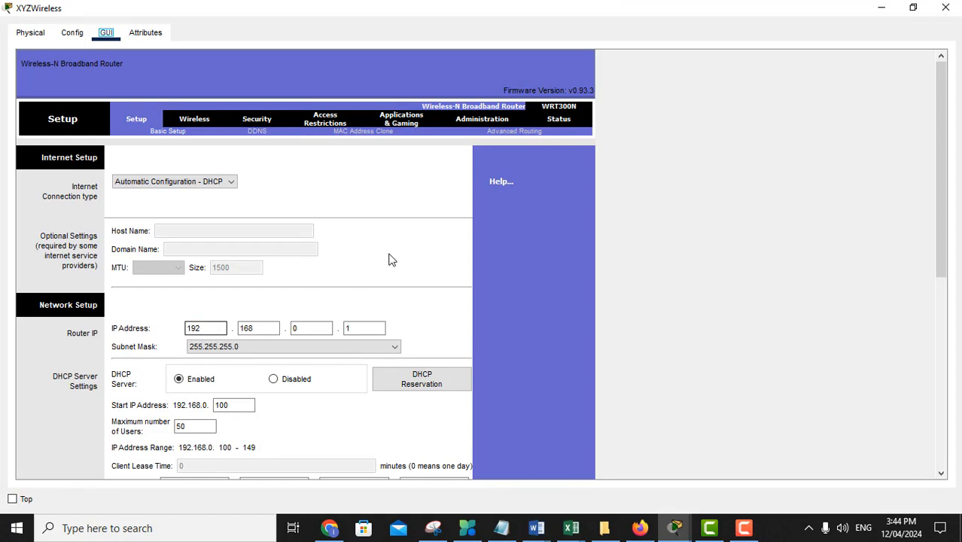
pyautogui.click(908, 13)
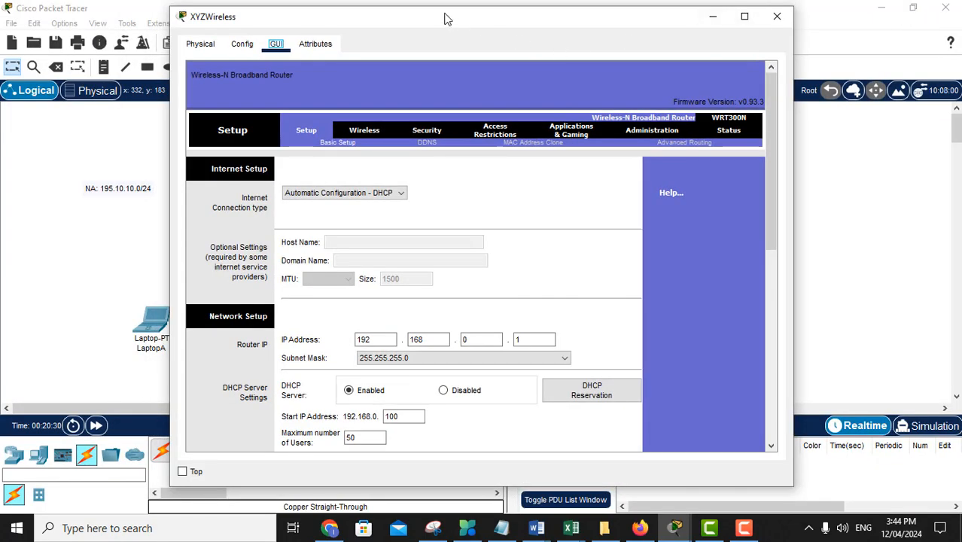
pyautogui.moveTo(445, 17); pyautogui.dragTo(580, 21)
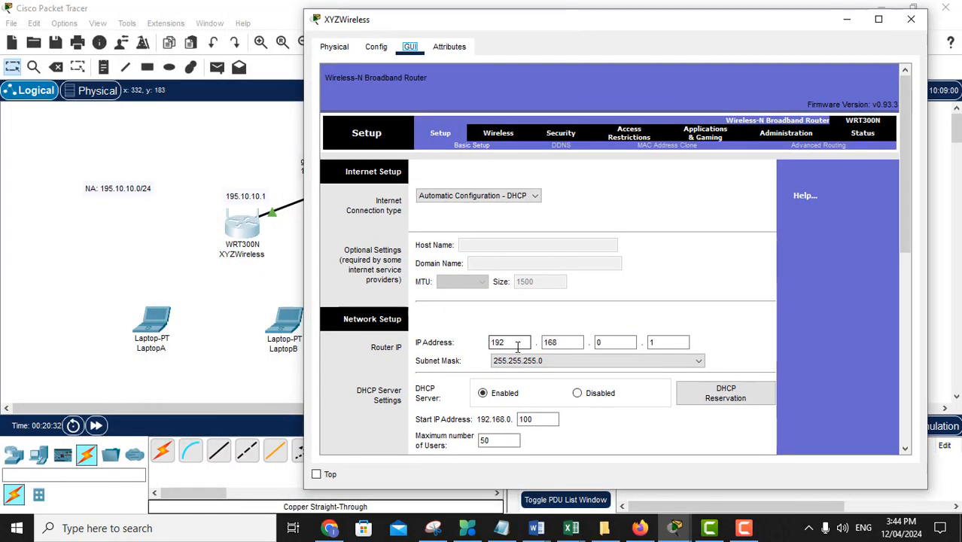
pyautogui.moveTo(508, 342); pyautogui.dragTo(477, 344)
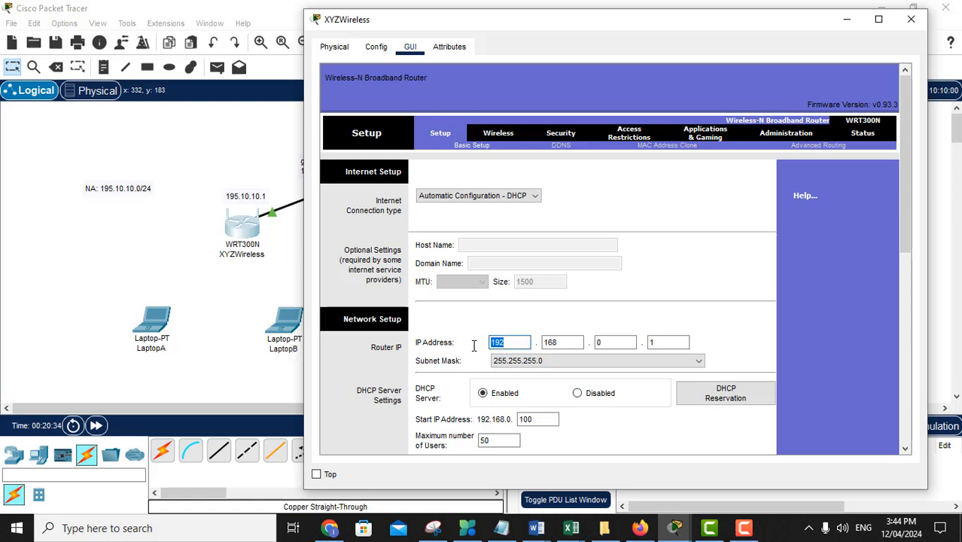
pyautogui.write('195')
pyautogui.press('Tab')
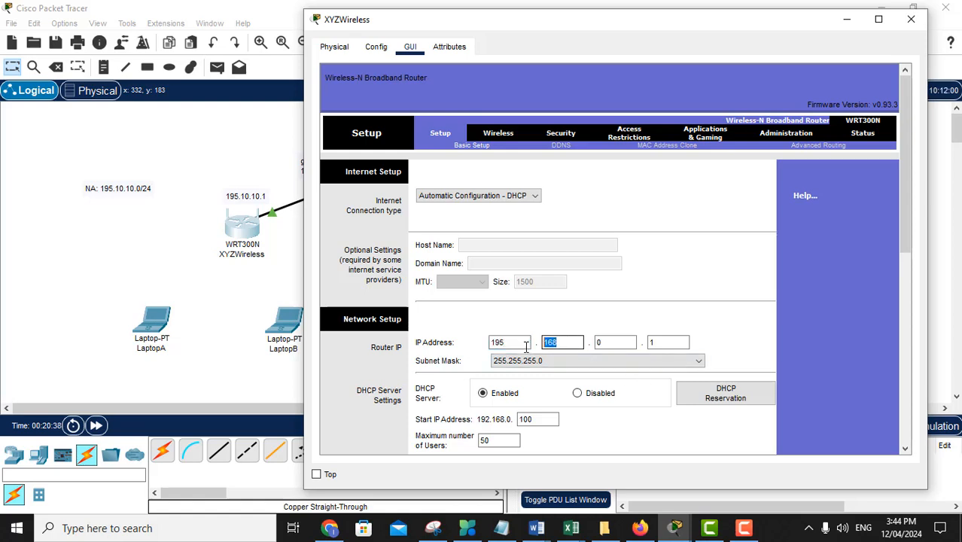
pyautogui.write('10')
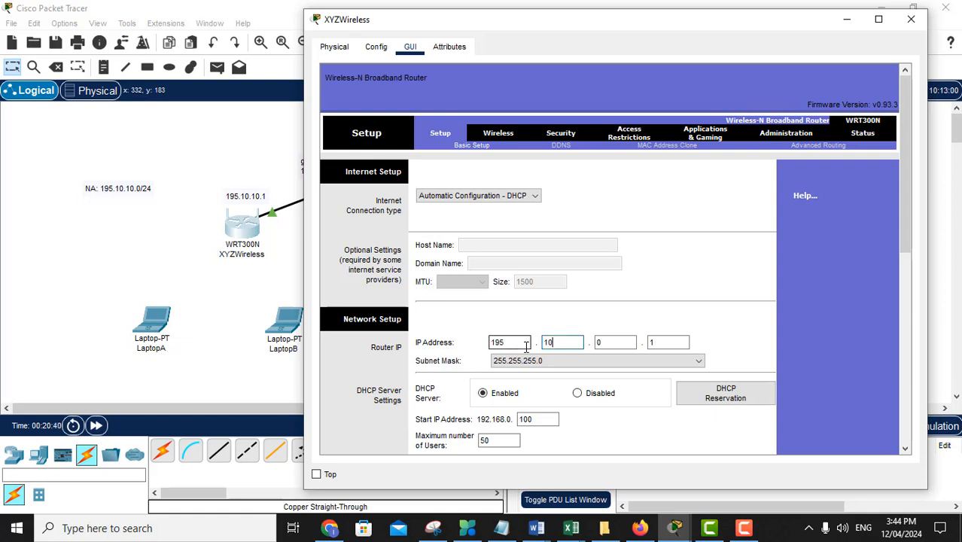
pyautogui.press('Tab')
pyautogui.write('1')
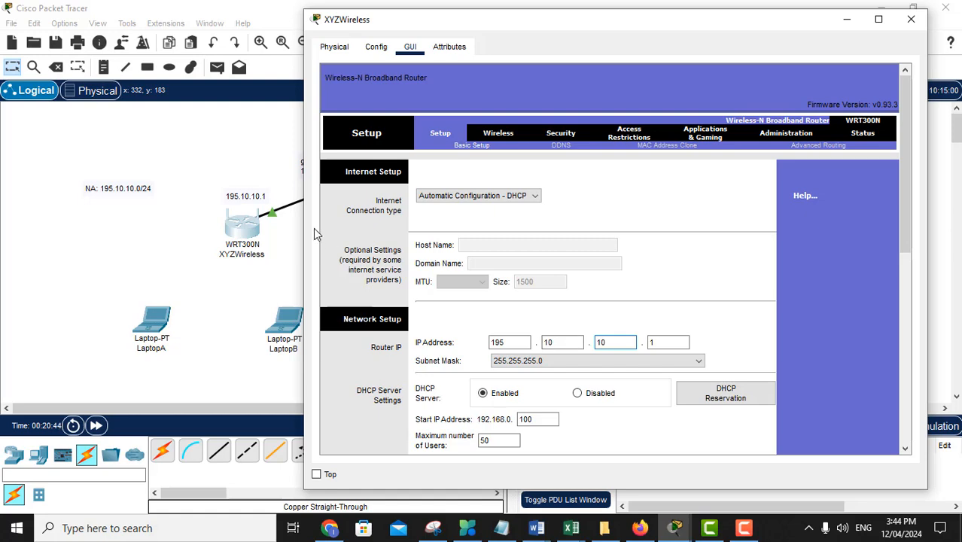
# Set the DHCP start address's last octet to 6 and the maximum number of users to 100, and save the settings.
pyautogui.moveTo(907, 197); pyautogui.dragTo(908, 275)
pyautogui.click(538, 262)
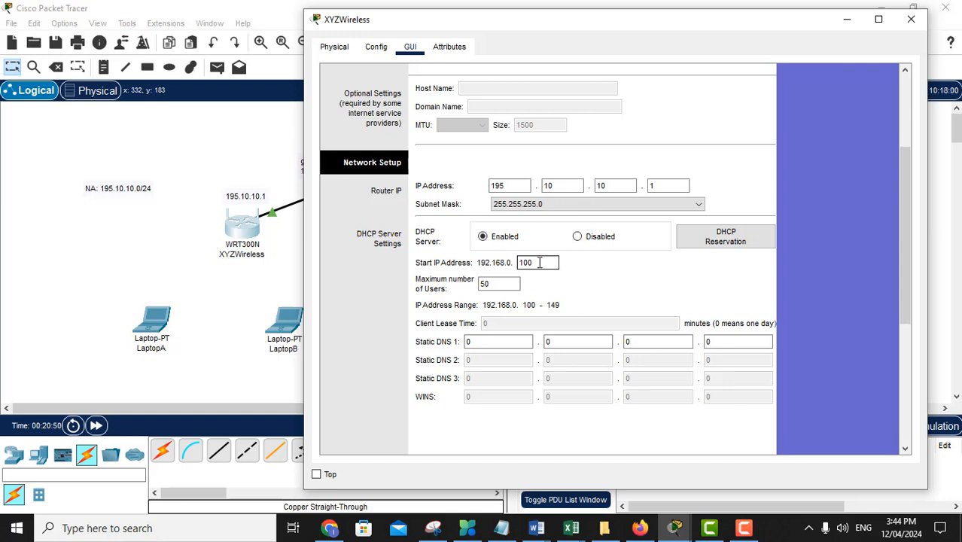
pyautogui.press('BackSpace')
pyautogui.press('BackSpace')
pyautogui.write('6')
pyautogui.doubleClick(493, 283)
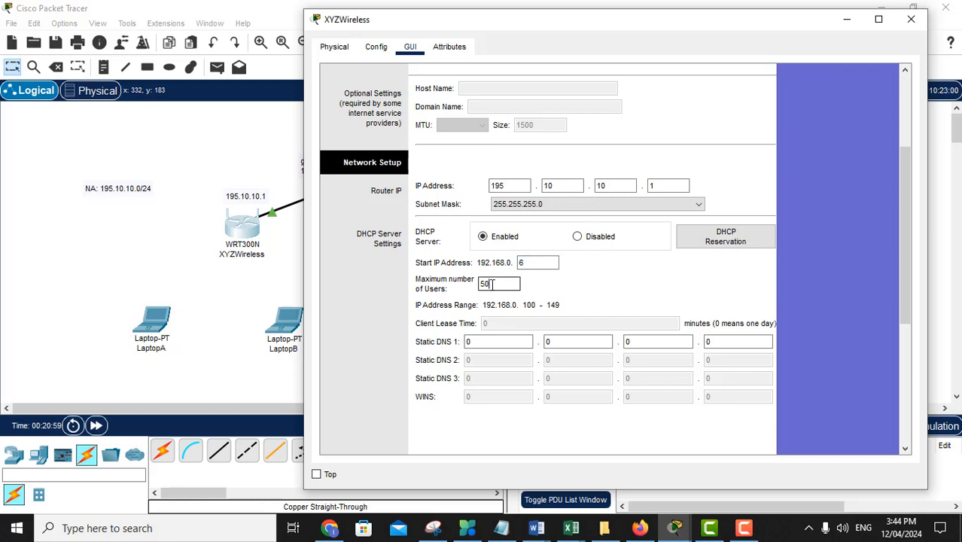
pyautogui.click(531, 262)
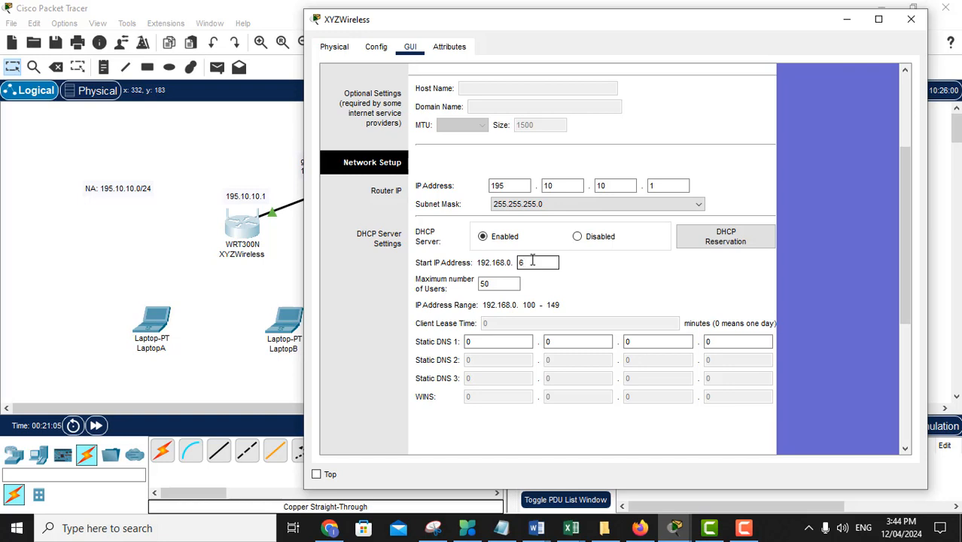
pyautogui.click(497, 283)
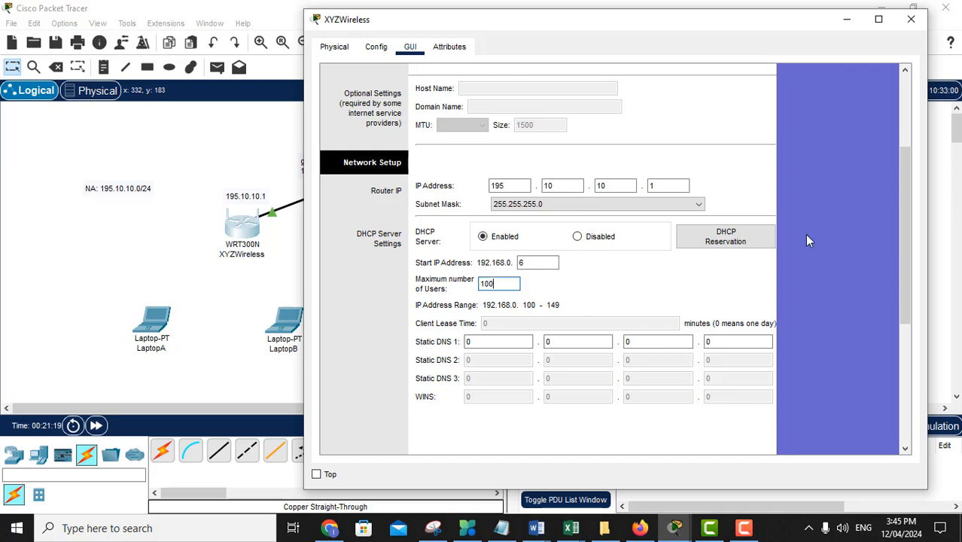
pyautogui.moveTo(905, 173); pyautogui.dragTo(894, 149)
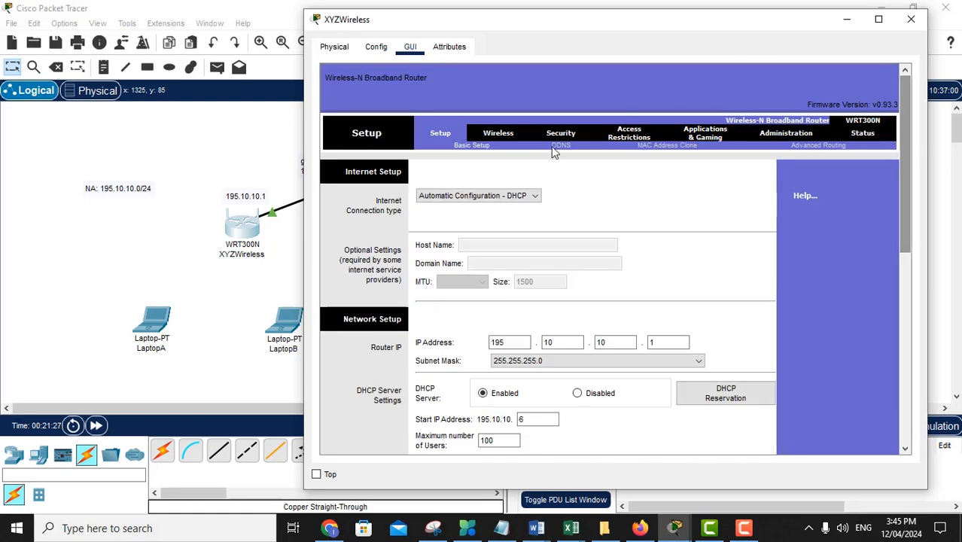
# Set the wireless network name (SSID) to XYZWireless in the basic wireless settings and save the settings.
pyautogui.click(494, 134)
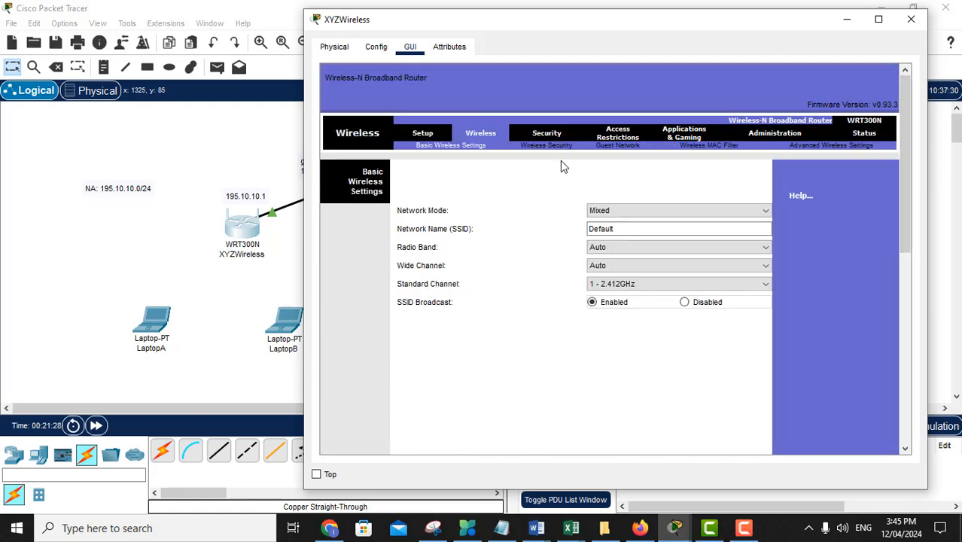
pyautogui.click(658, 225)
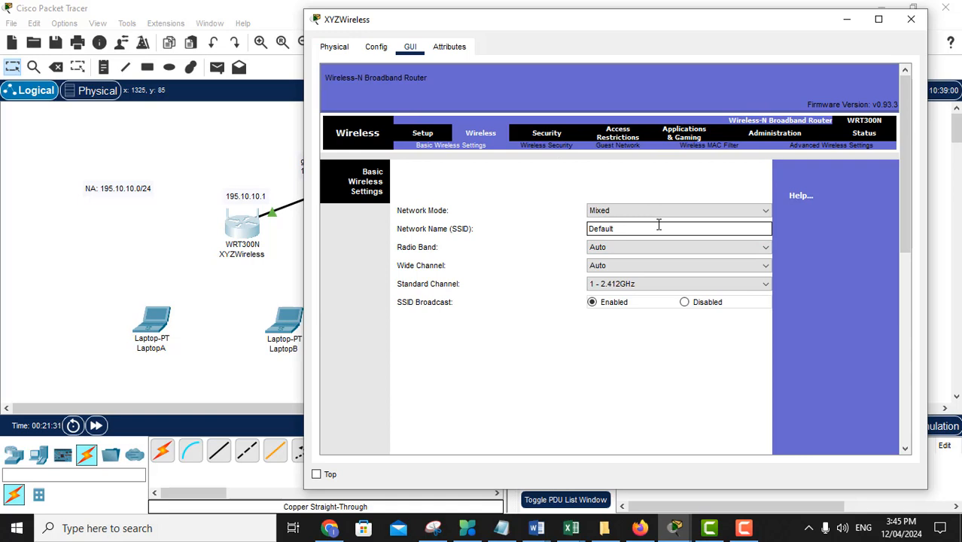
pyautogui.moveTo(658, 225); pyautogui.dragTo(532, 224)
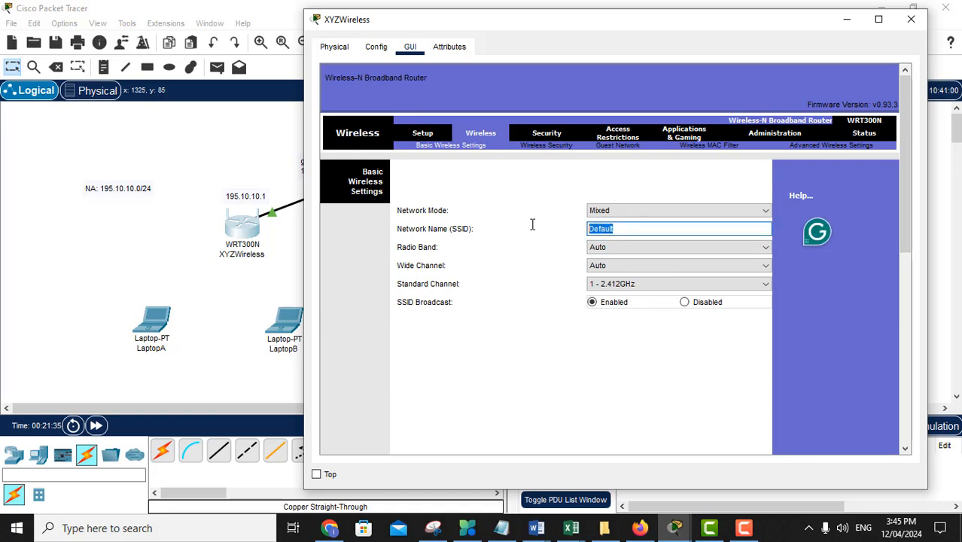
pyautogui.write('XYZWireless')
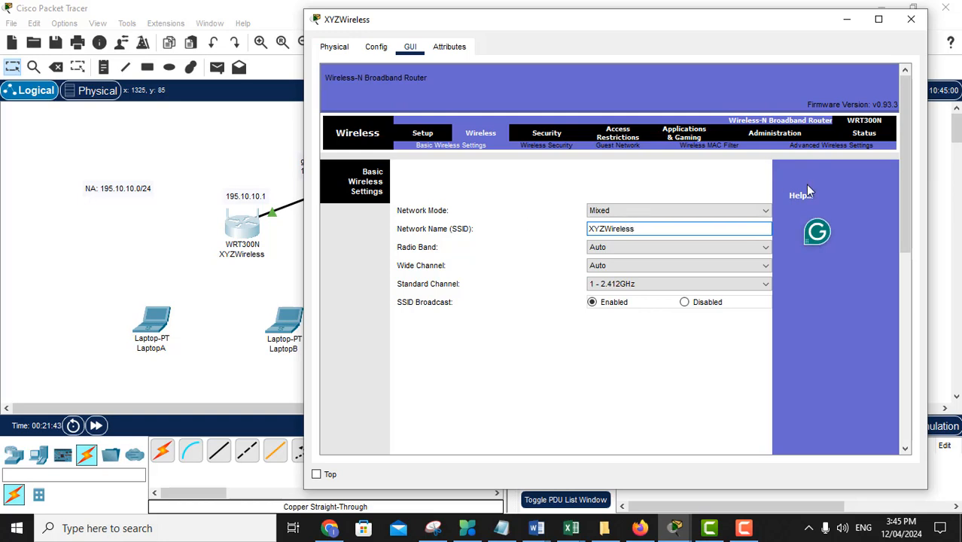
pyautogui.moveTo(902, 192); pyautogui.dragTo(907, 459)
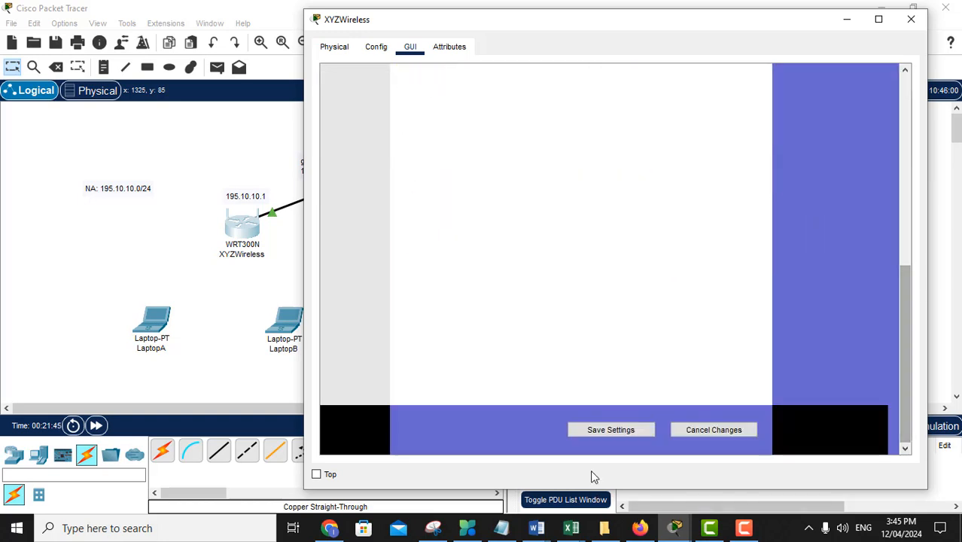
pyautogui.click(614, 430)
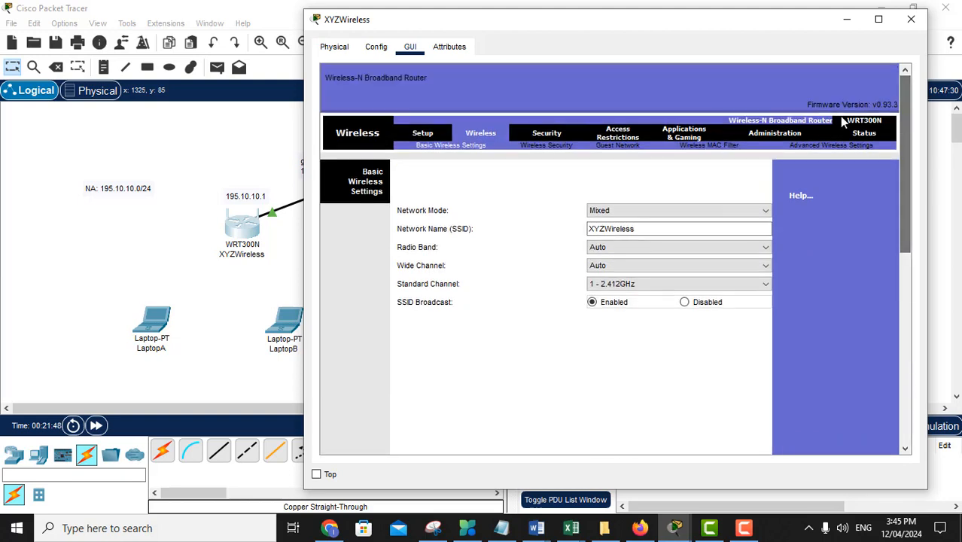
# Secure XYZWireless's wireless network with WEP, enter the WEP key as Key1, save the settings and close the router's window.
pyautogui.click(550, 149)
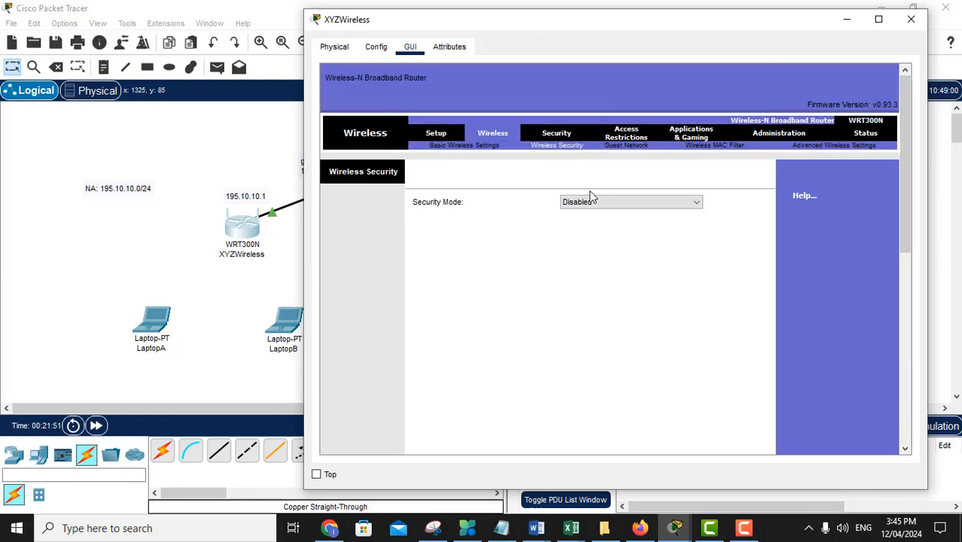
pyautogui.click(672, 207)
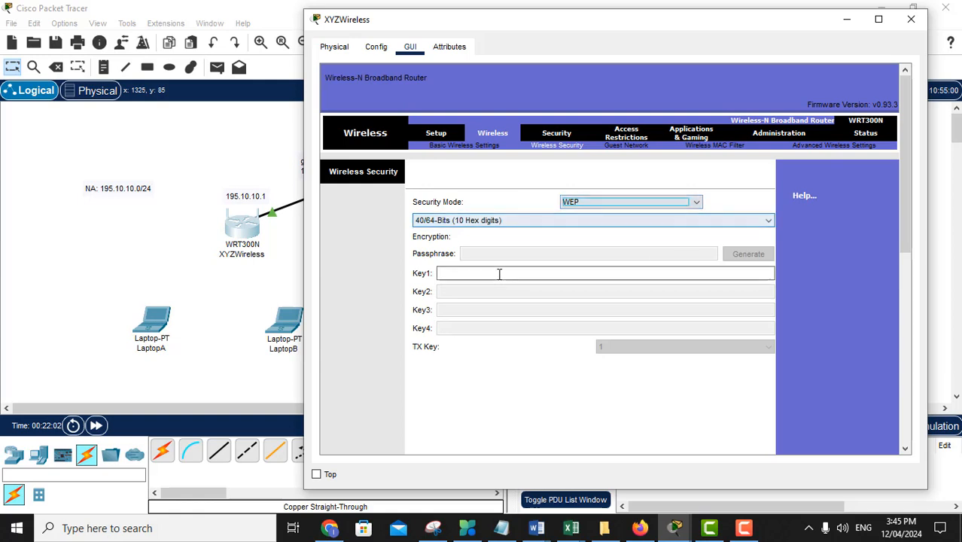
pyautogui.click(461, 273)
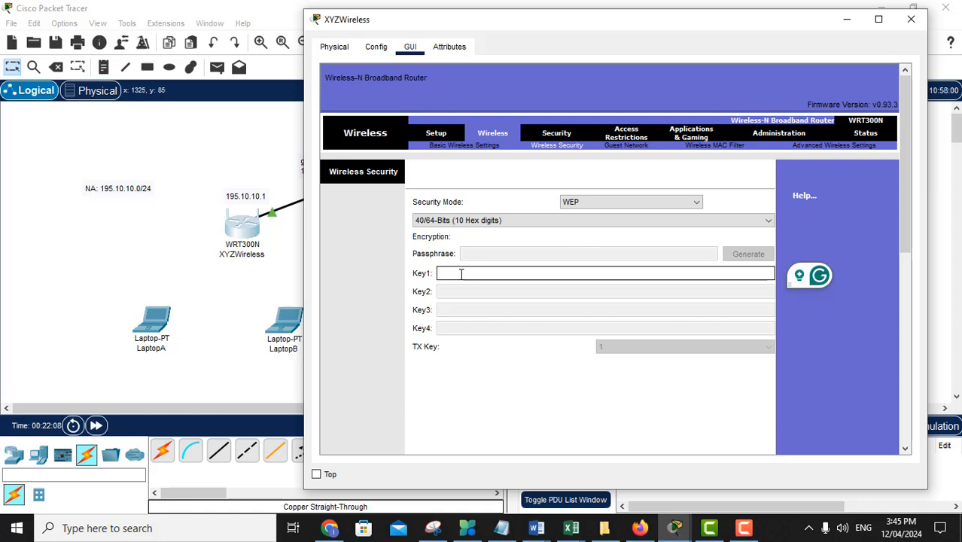
pyautogui.write('2222222222')
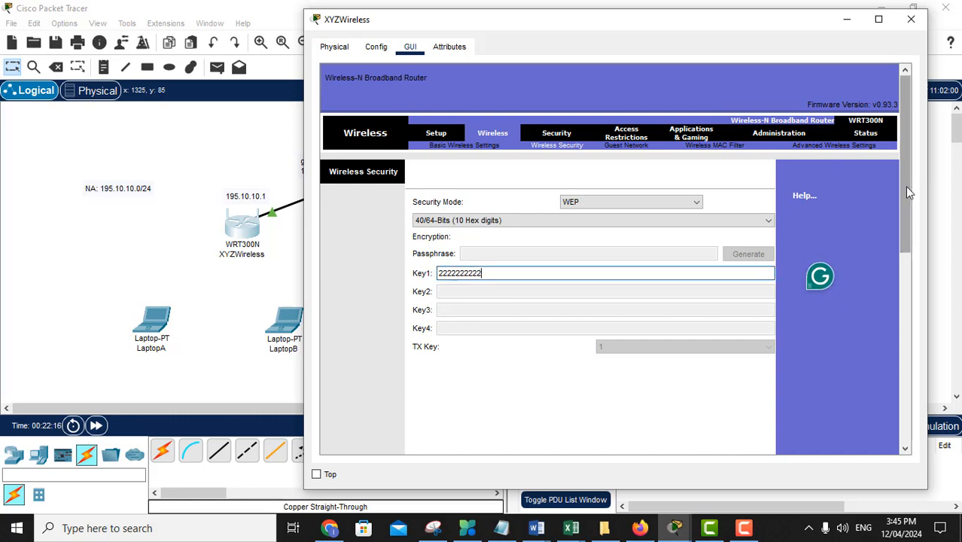
pyautogui.moveTo(904, 185); pyautogui.dragTo(904, 414)
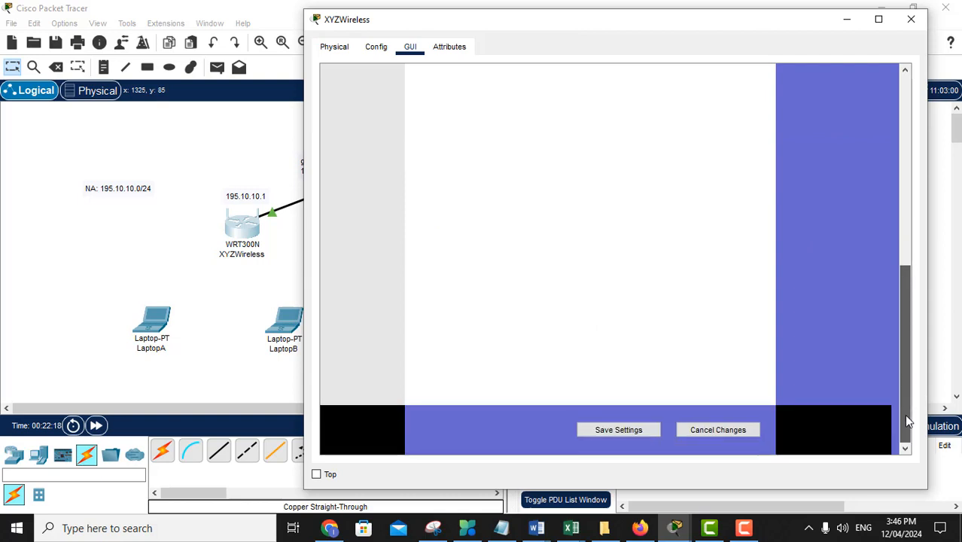
pyautogui.click(624, 438)
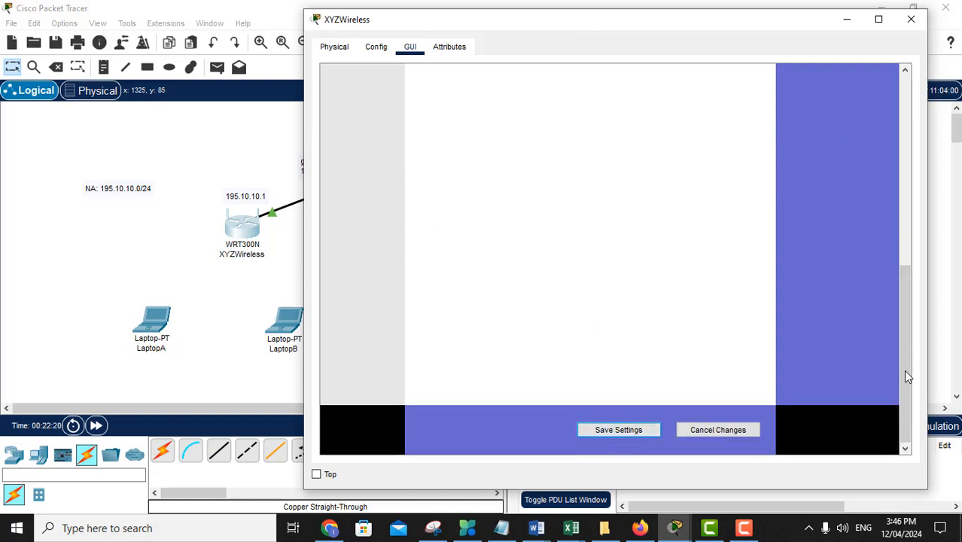
pyautogui.moveTo(902, 370); pyautogui.dragTo(877, 159)
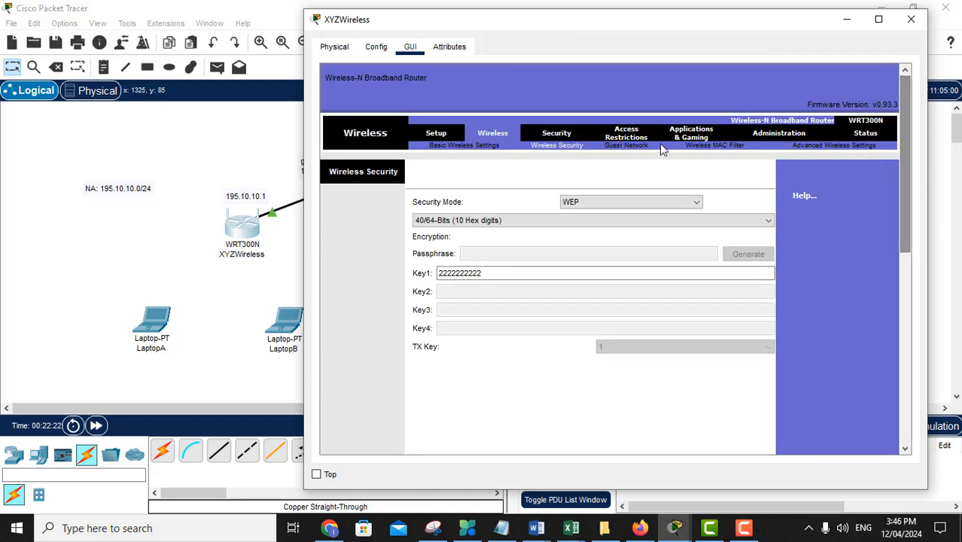
pyautogui.click(910, 19)
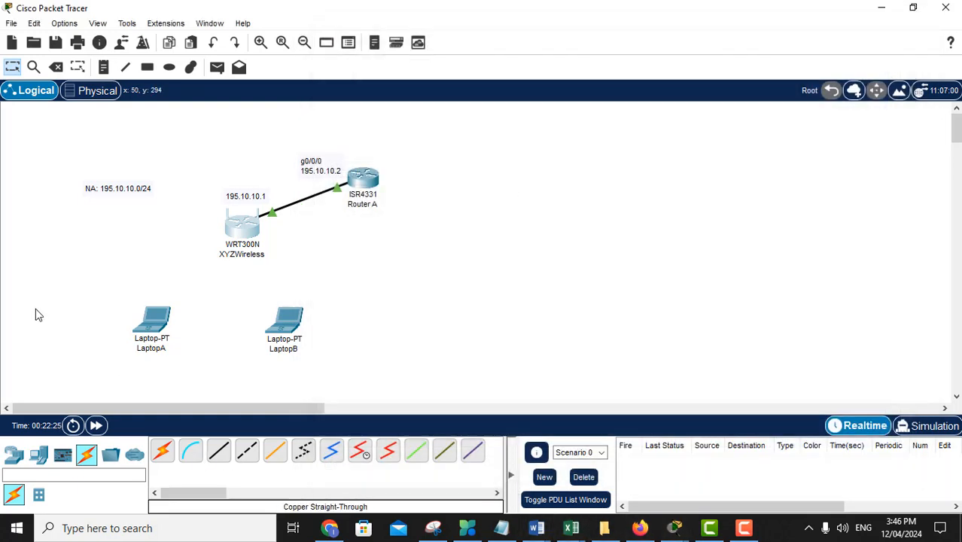
# Power off LaptopA in its physical device view and remove its built-in Ethernet module.
pyautogui.click(158, 333)
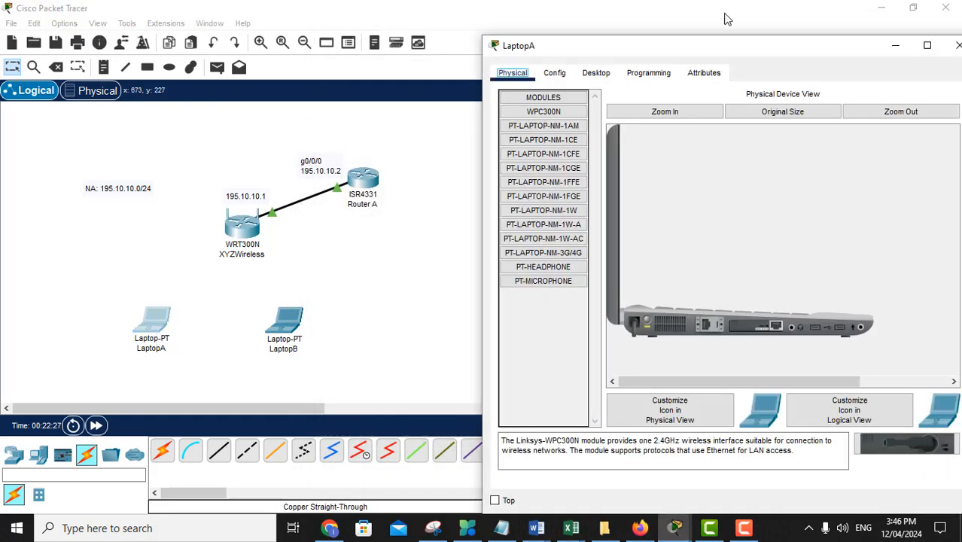
pyautogui.moveTo(705, 58); pyautogui.dragTo(568, 35)
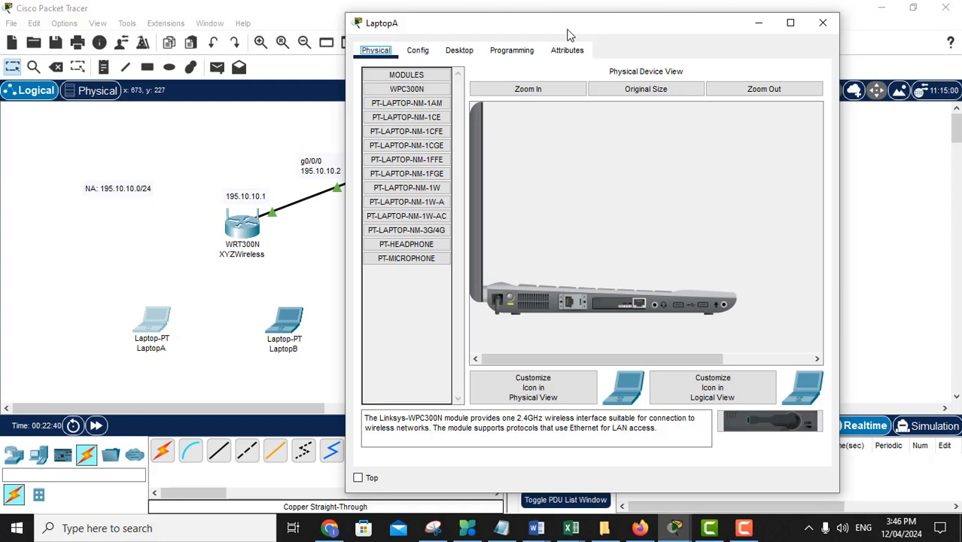
pyautogui.click(510, 293)
pyautogui.moveTo(616, 302); pyautogui.dragTo(416, 292)
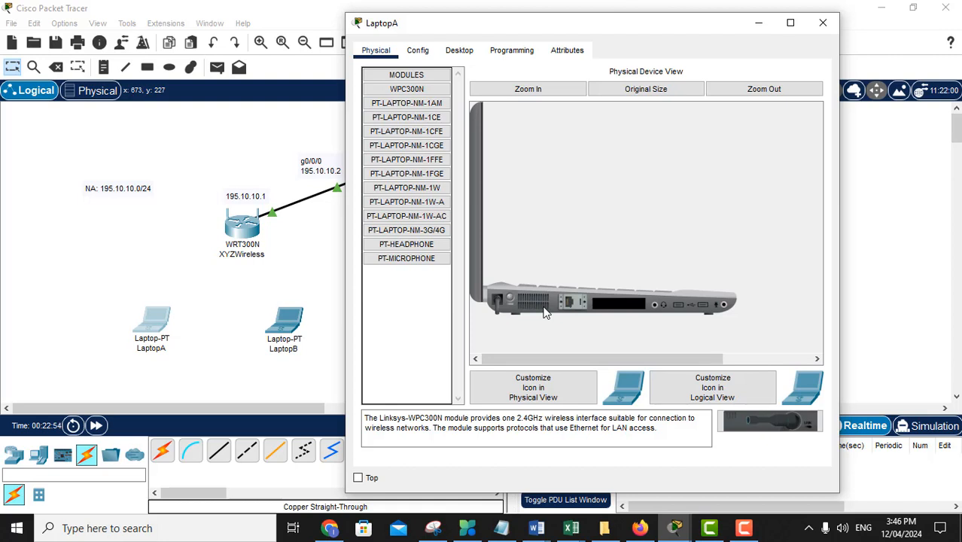
# Install the WPC300N wireless module in LaptopA's empty slot and power the laptop back on.
pyautogui.moveTo(757, 416); pyautogui.dragTo(617, 306)
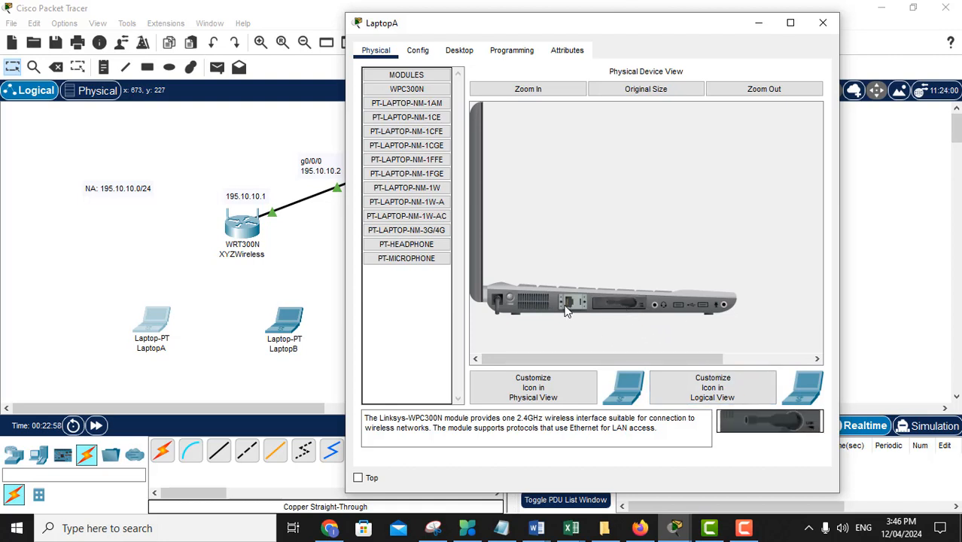
pyautogui.click(511, 298)
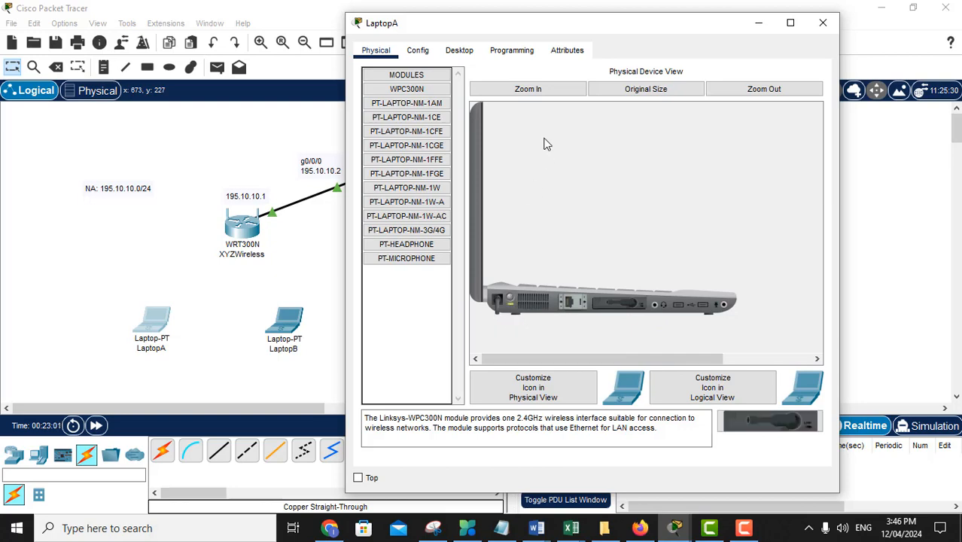
# Connect LaptopA to the XYZWireless network by entering the 64-bit WEP key, close its window and open LaptopB.
pyautogui.click(459, 51)
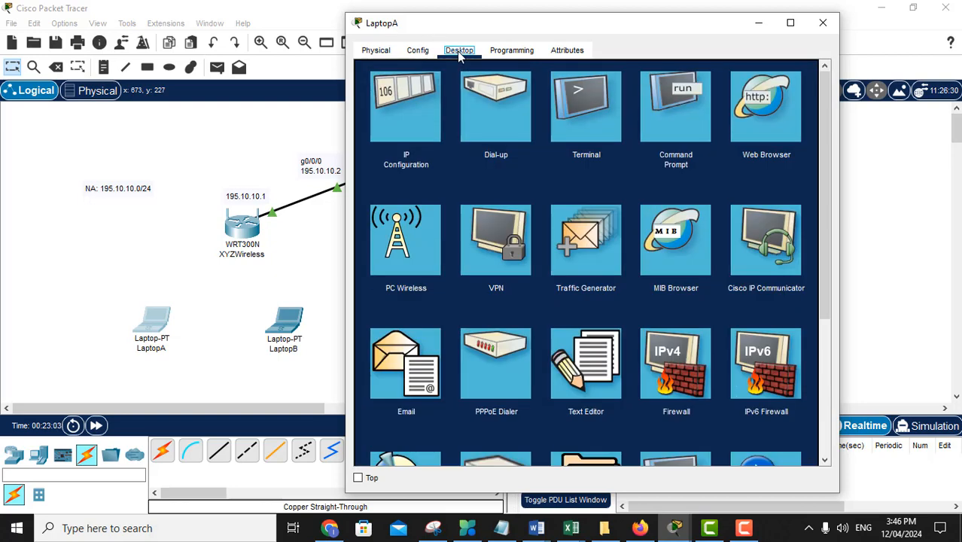
pyautogui.click(409, 248)
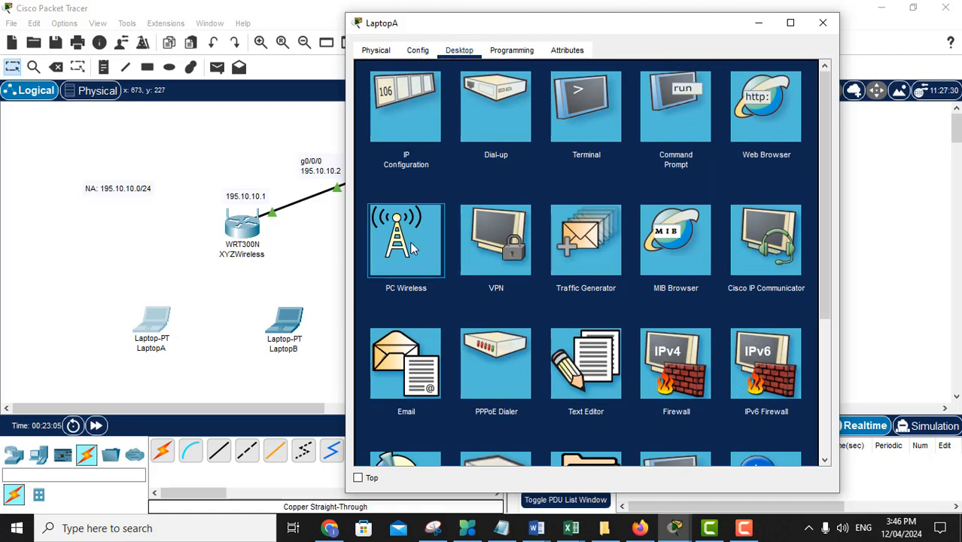
pyautogui.click(410, 242)
pyautogui.click(490, 192)
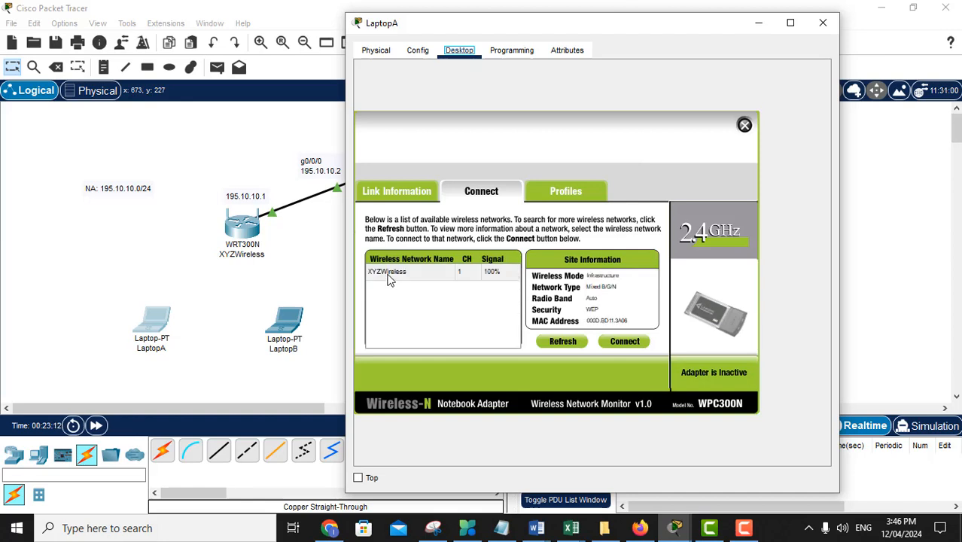
pyautogui.click(390, 275)
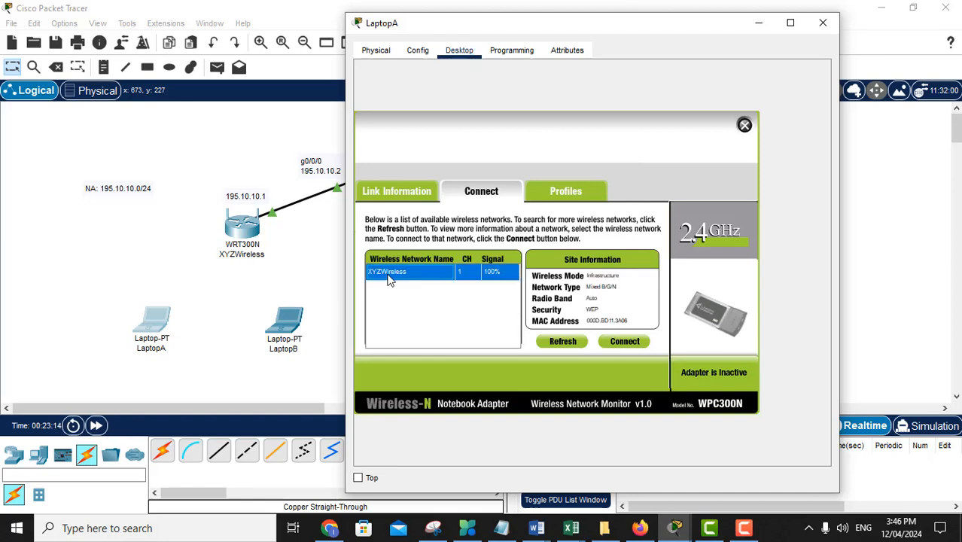
pyautogui.click(624, 342)
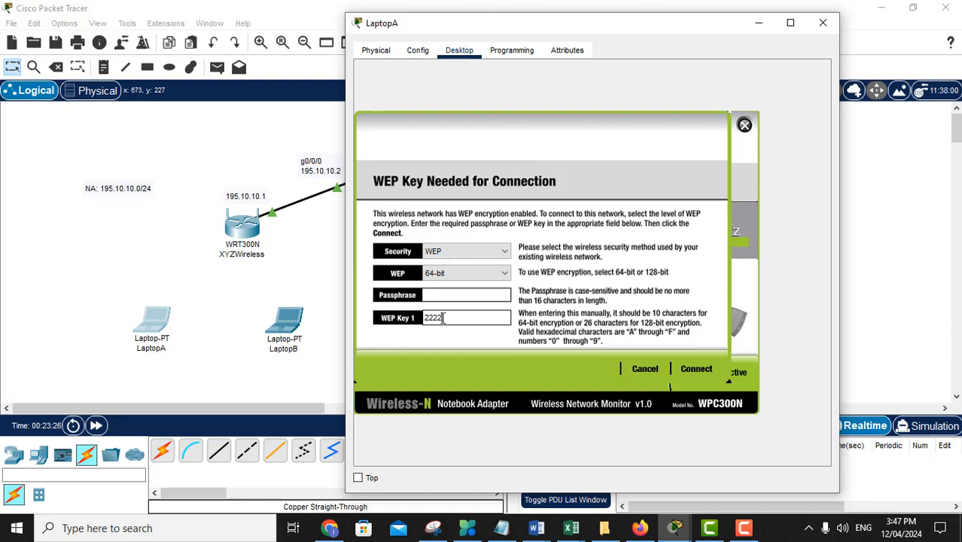
pyautogui.write('222222')
pyautogui.click(690, 374)
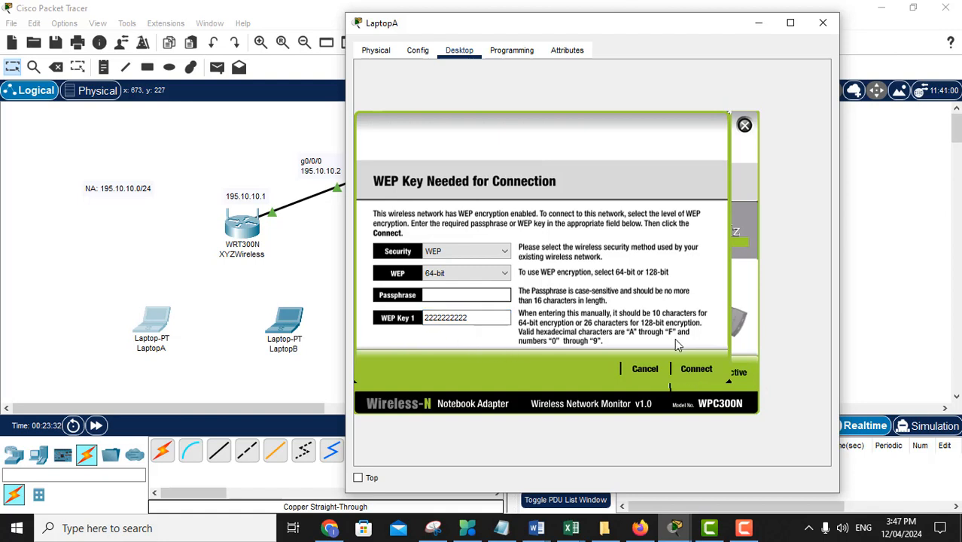
pyautogui.click(694, 370)
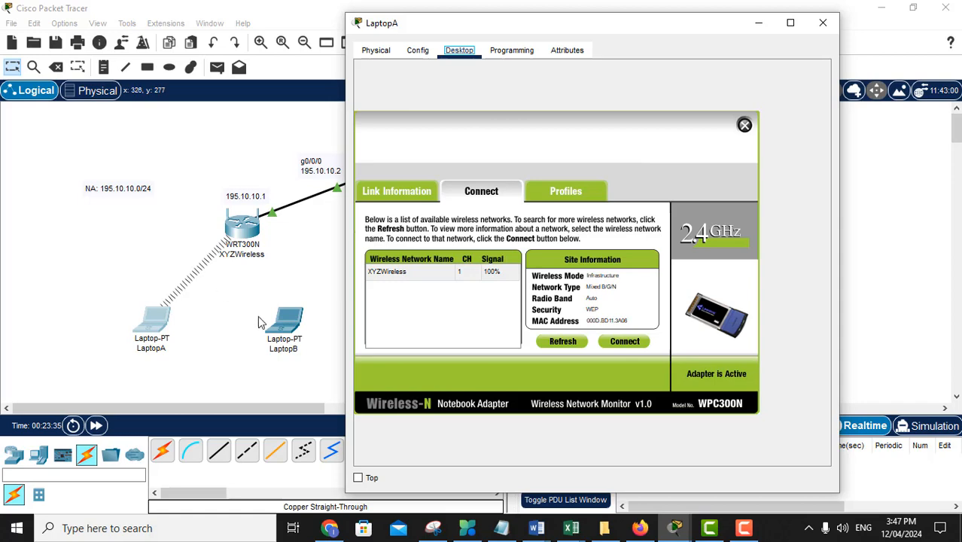
pyautogui.click(822, 23)
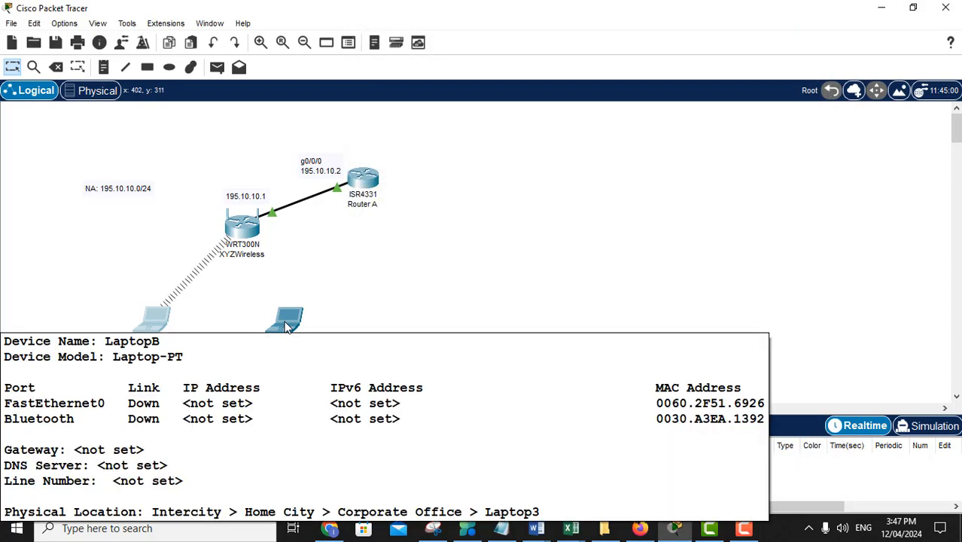
pyautogui.click(286, 324)
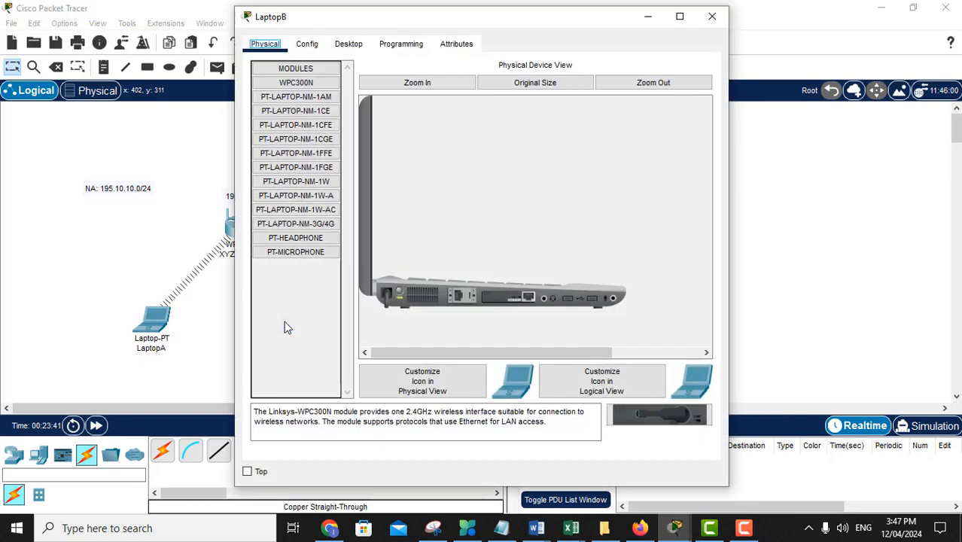
# Try to open the PC Wireless utility on LaptopB.
pyautogui.click(356, 46)
pyautogui.click(292, 254)
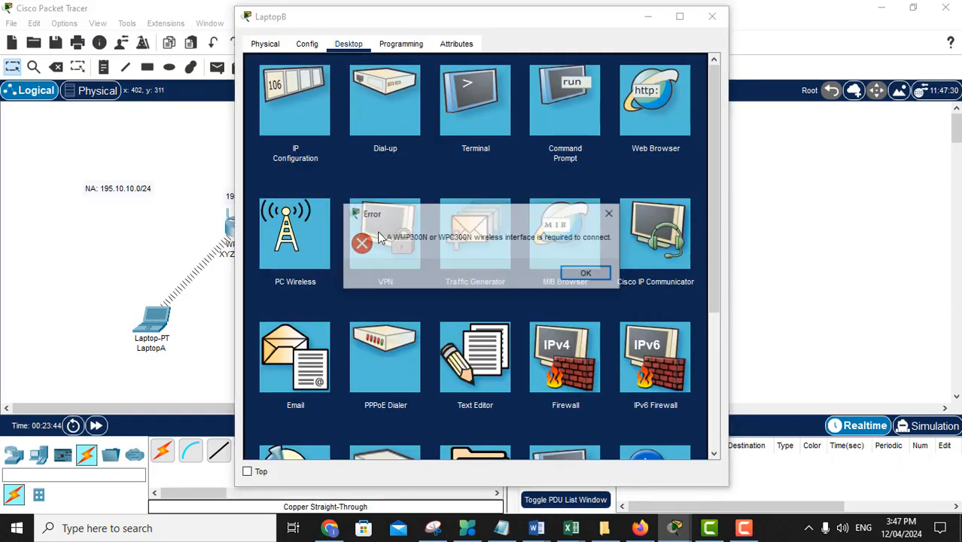
pyautogui.click(587, 273)
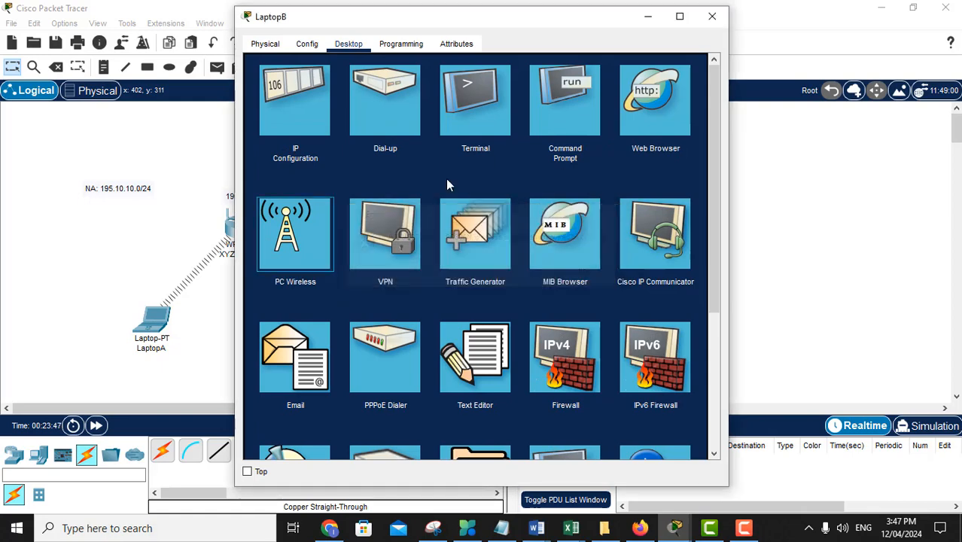
pyautogui.click(313, 47)
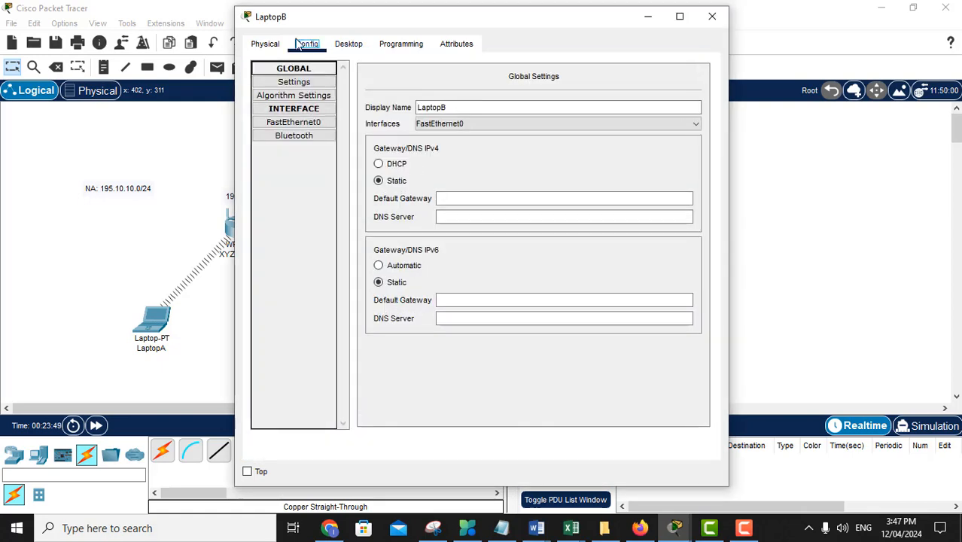
# Power off LaptopB, replace its Ethernet module with the WPC300N wireless module and power it back on.
pyautogui.click(273, 43)
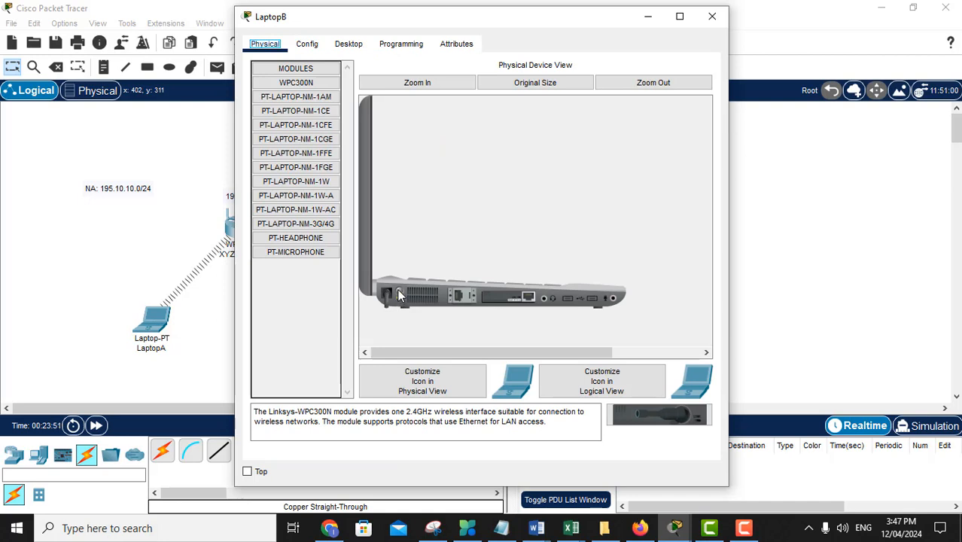
pyautogui.moveTo(510, 300); pyautogui.dragTo(281, 285)
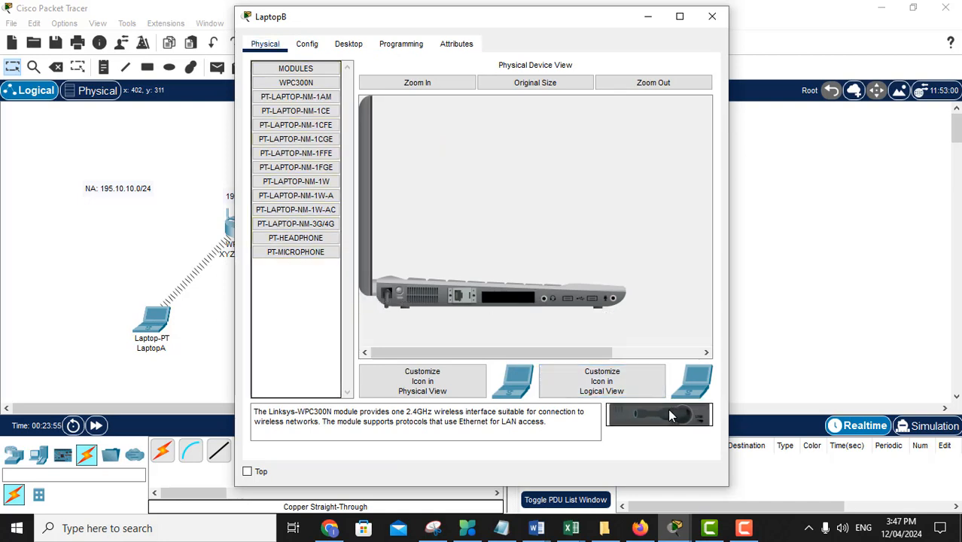
pyautogui.moveTo(681, 414); pyautogui.dragTo(506, 304)
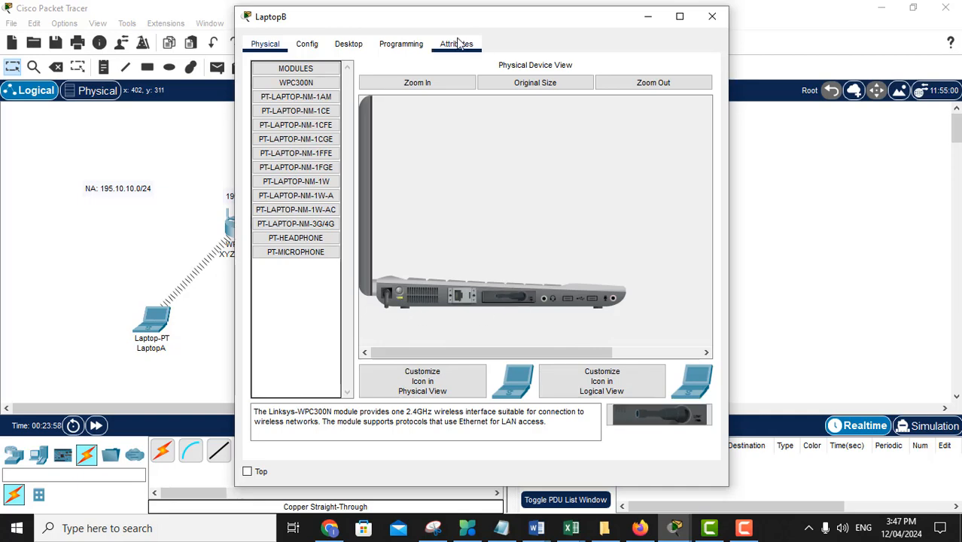
# Connect LaptopB to the XYZWireless network through PC Wireless by entering the 64-bit WEP key.
pyautogui.click(348, 45)
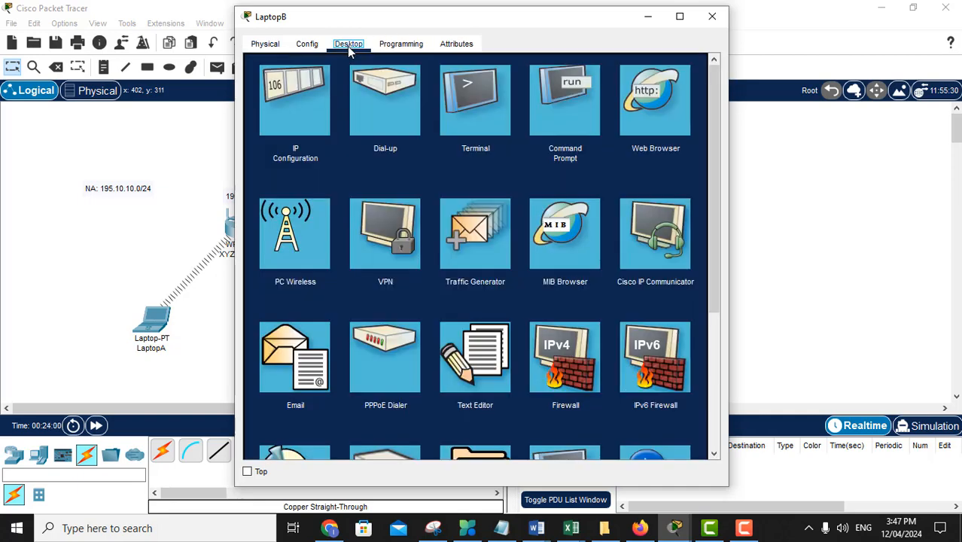
pyautogui.click(293, 241)
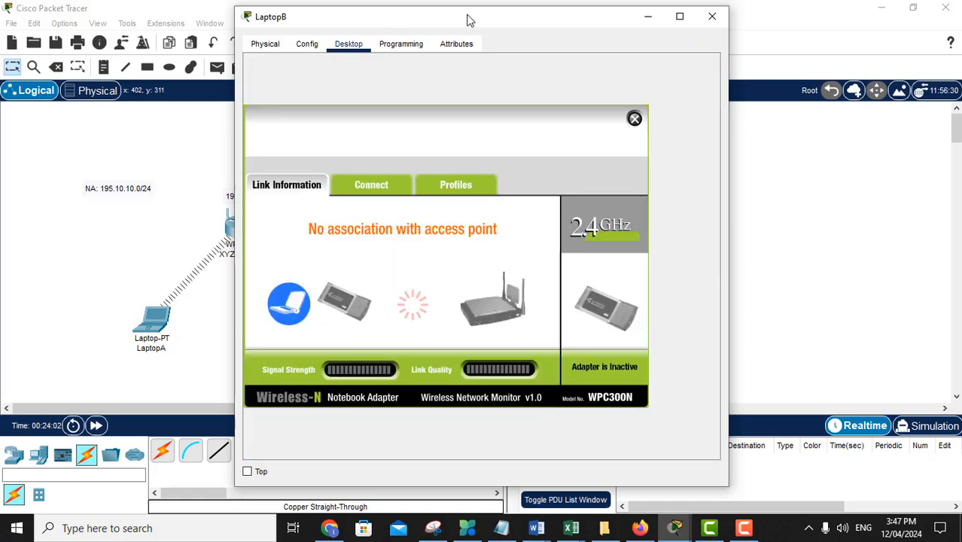
pyautogui.moveTo(467, 20); pyautogui.dragTo(665, 36)
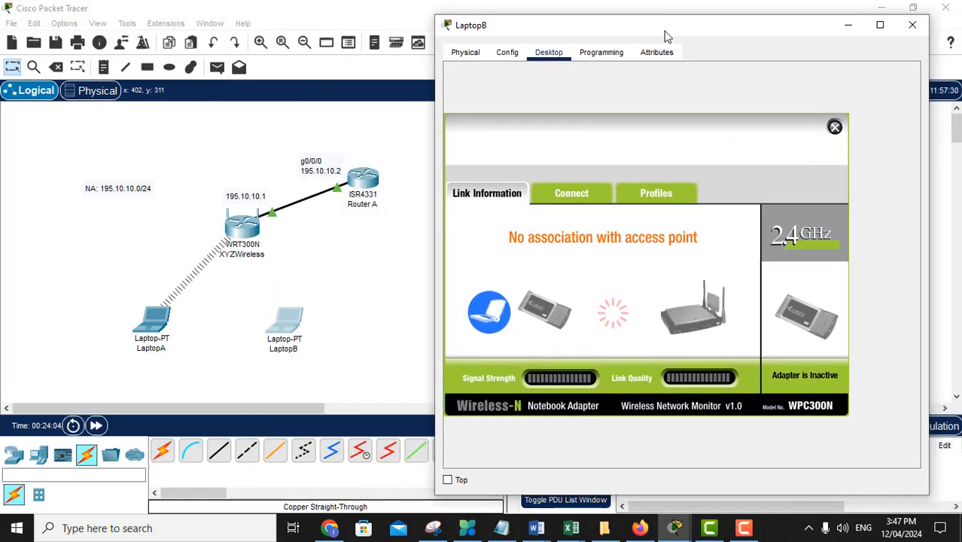
pyautogui.click(571, 193)
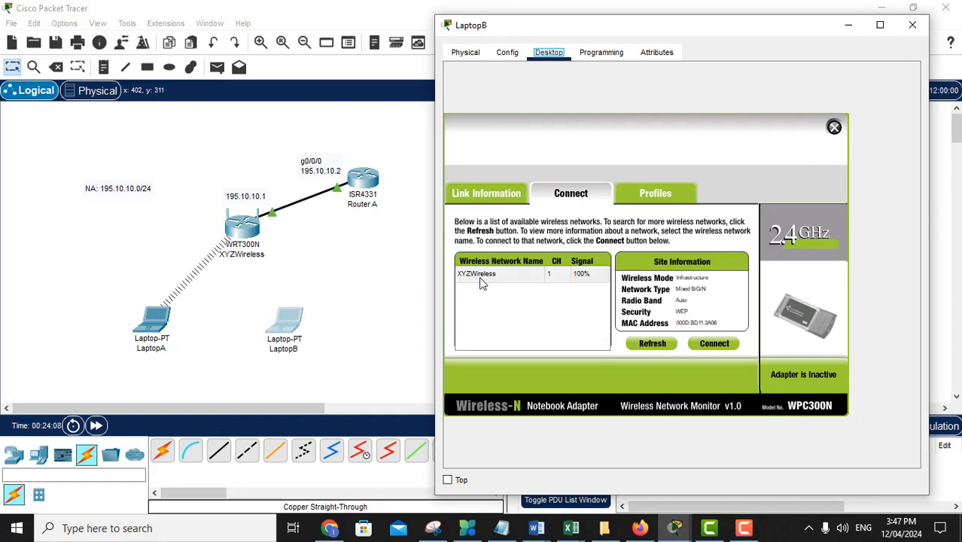
pyautogui.click(483, 276)
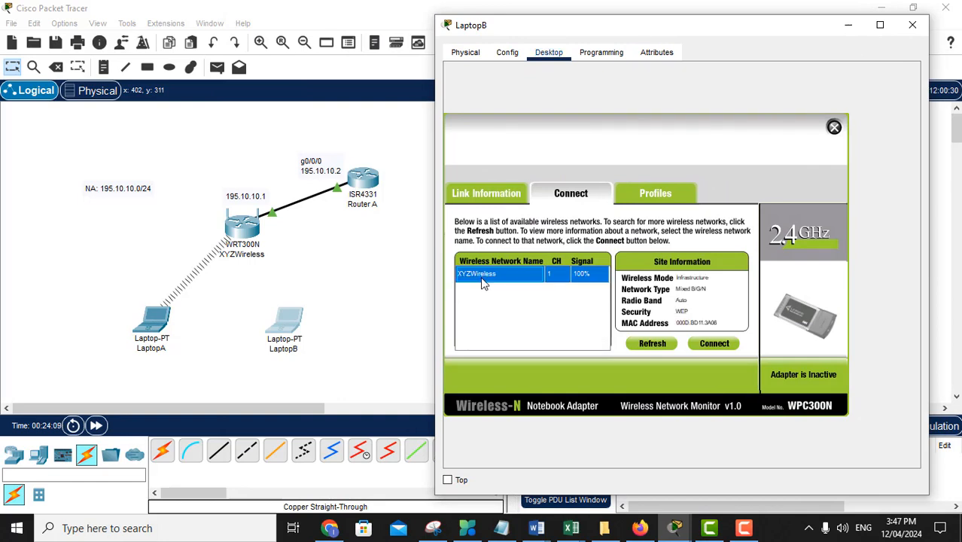
pyautogui.click(715, 344)
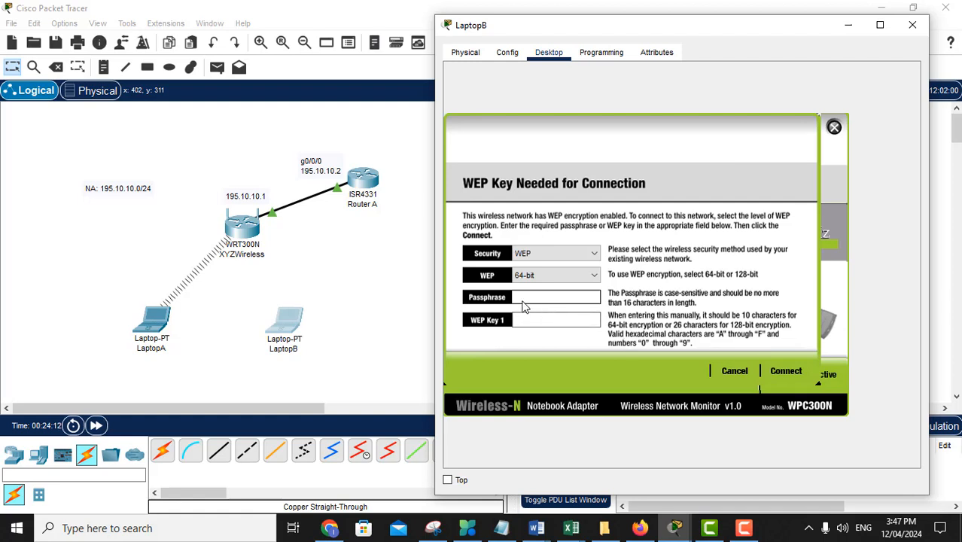
pyautogui.click(520, 322)
pyautogui.click(522, 321)
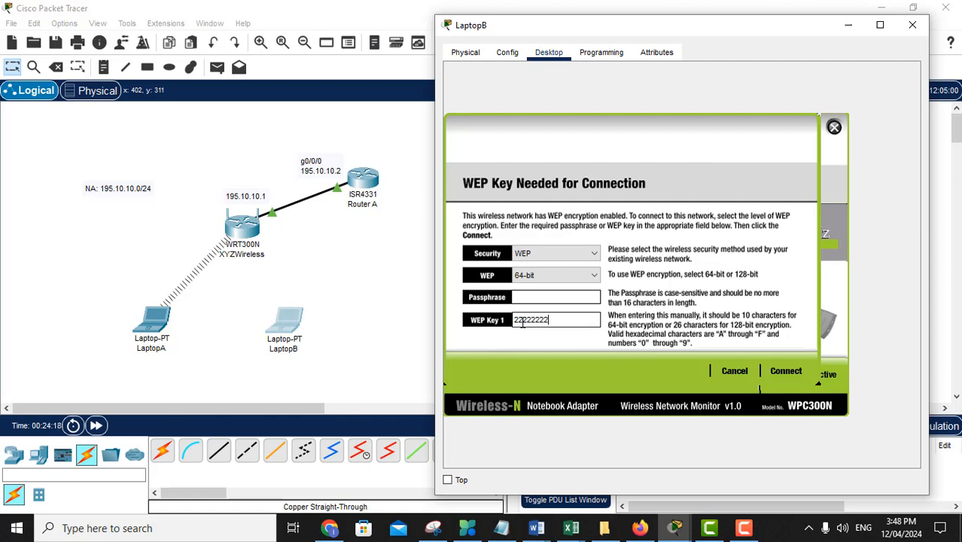
pyautogui.click(785, 372)
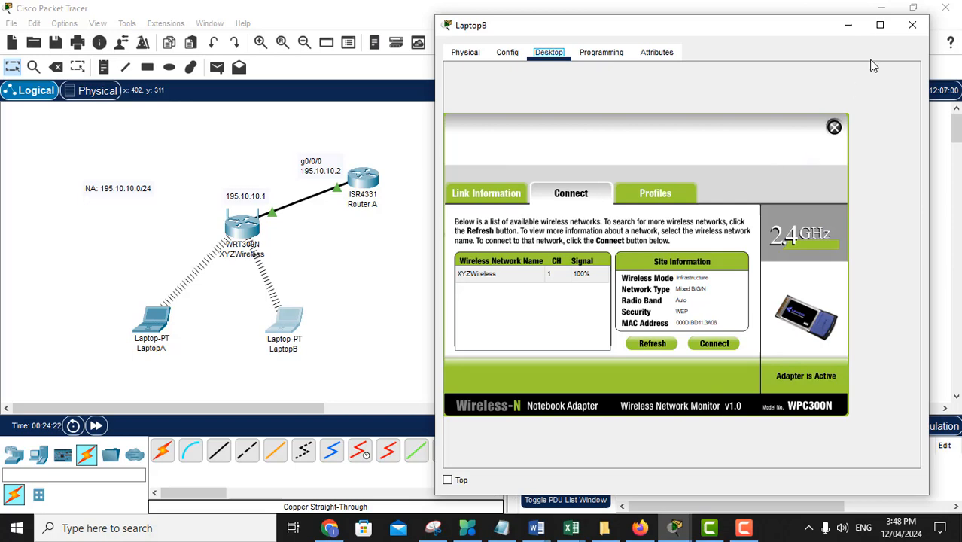
# Close LaptopB's wireless utility and check the IPv4 address in its IP configuration.
pyautogui.click(508, 54)
pyautogui.click(547, 54)
pyautogui.click(833, 128)
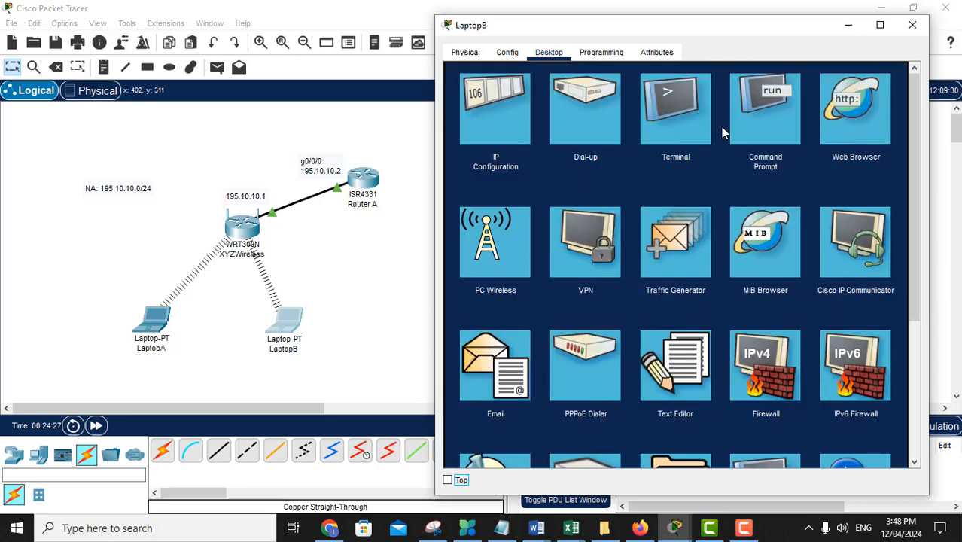
pyautogui.click(482, 121)
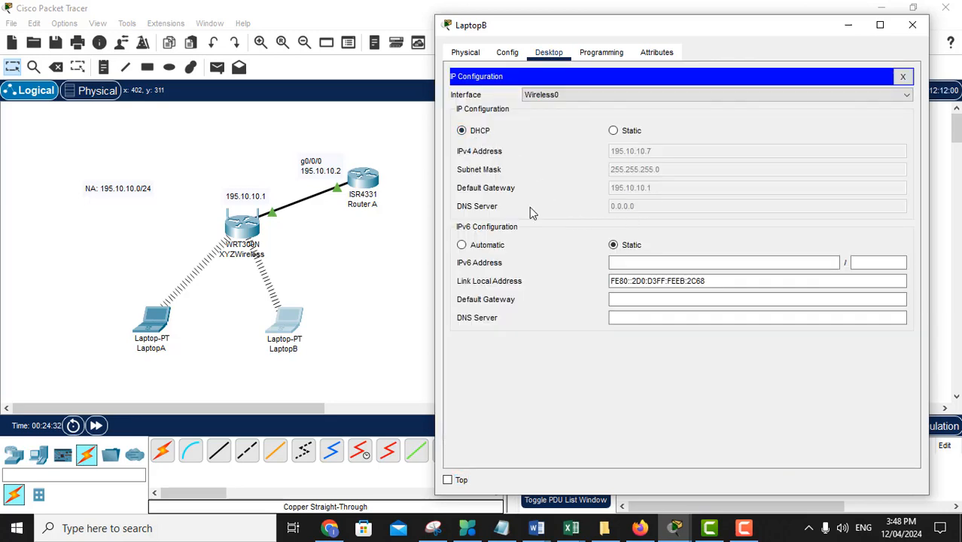
# Place a note reading 195.10.10.7 beside LaptopB in the topology, consulting its IP configuration for the address.
pyautogui.click(104, 67)
pyautogui.click(325, 323)
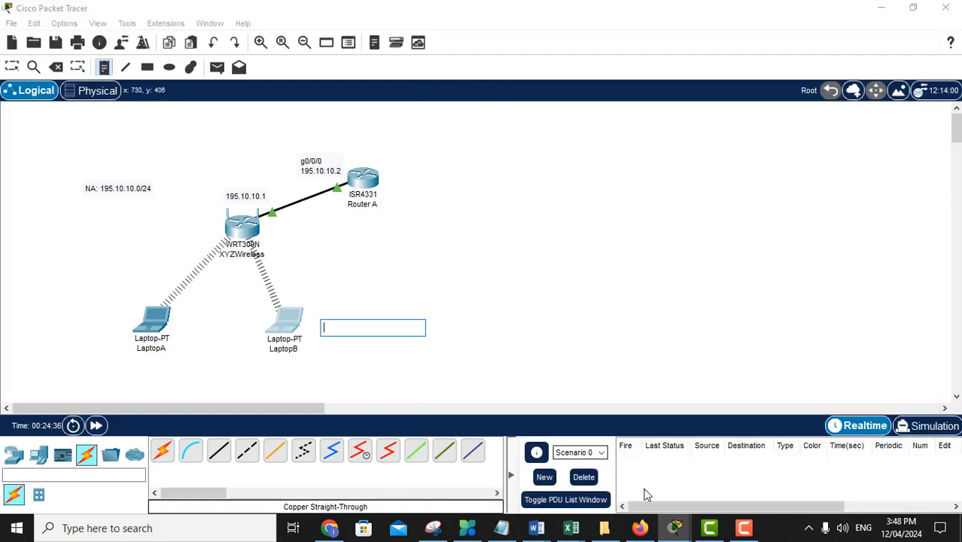
pyautogui.moveTo(674, 527)
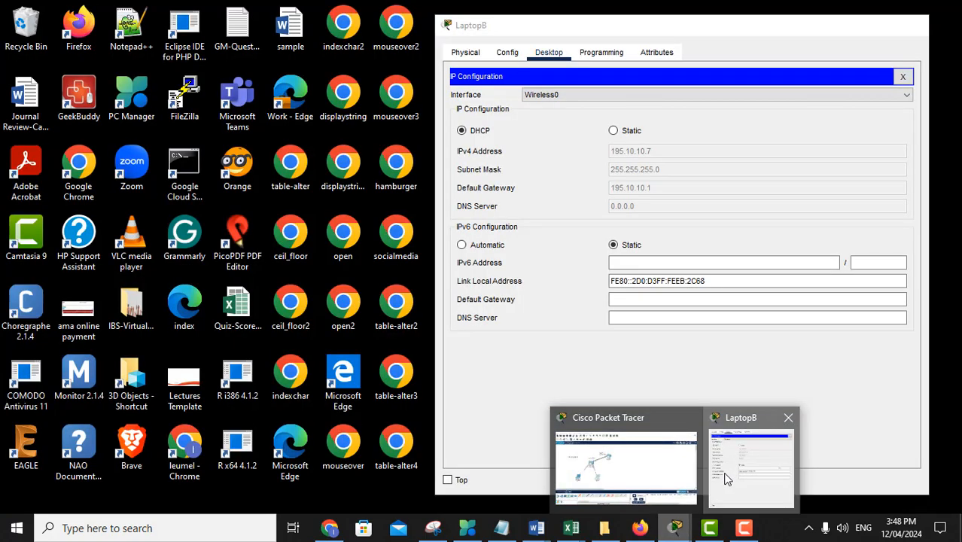
pyautogui.click(727, 479)
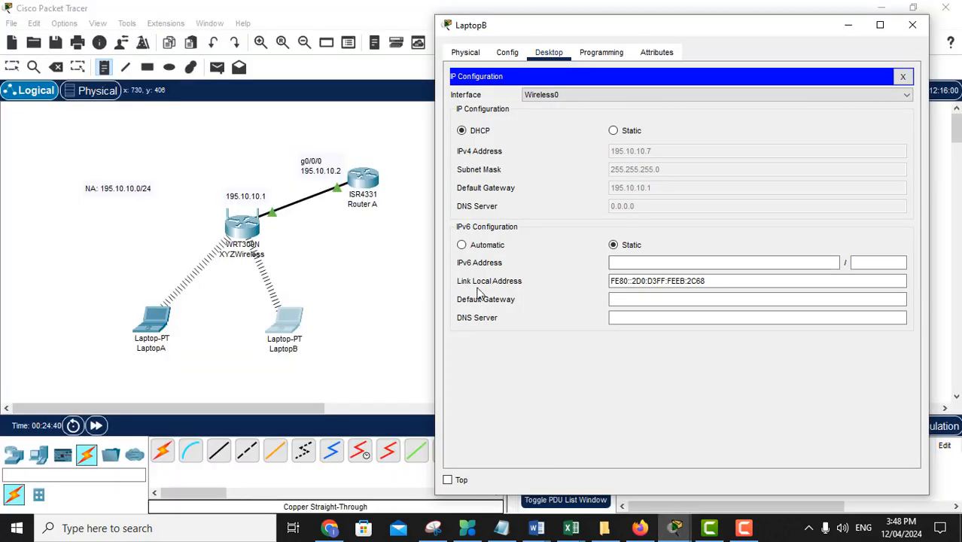
pyautogui.click(319, 334)
pyautogui.write('1')
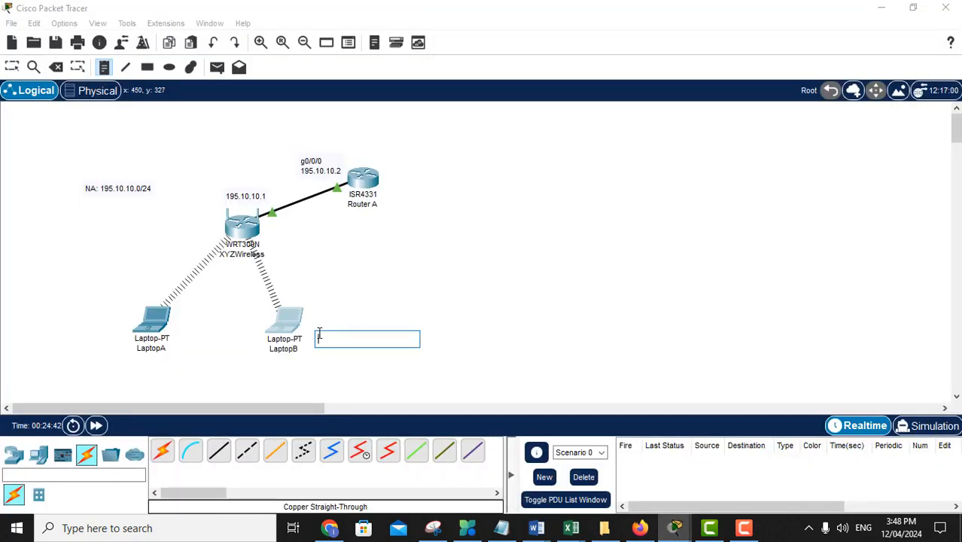
pyautogui.write('95')
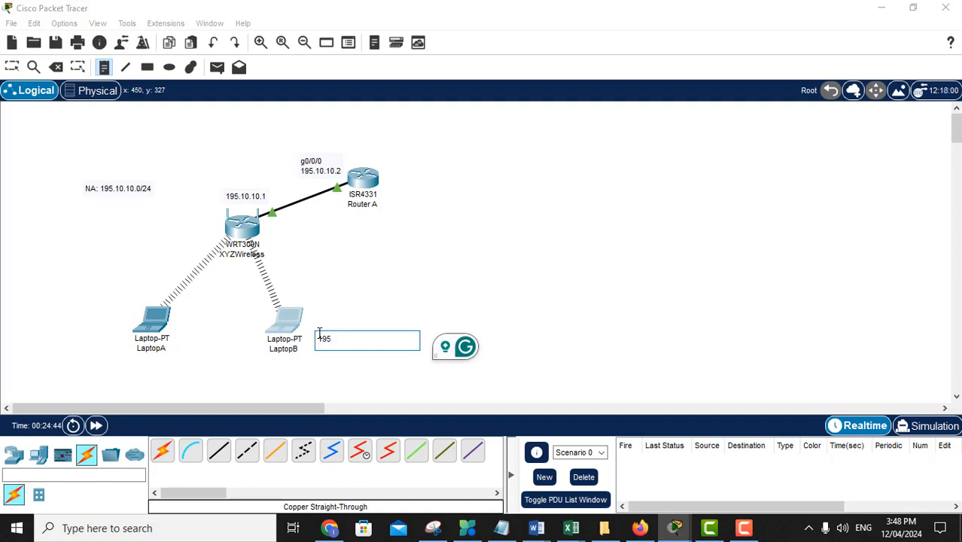
pyautogui.write('.10.10.')
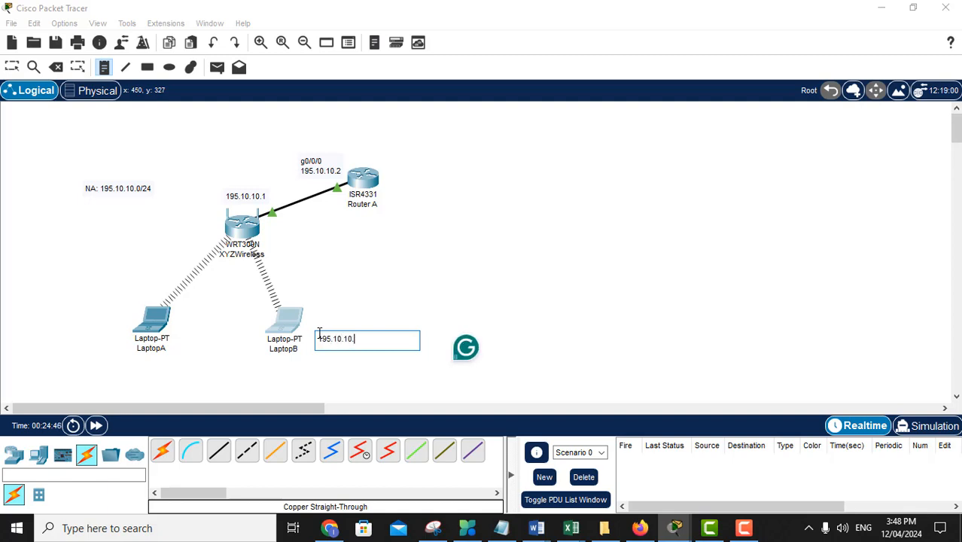
pyautogui.write('7')
pyautogui.click(250, 328)
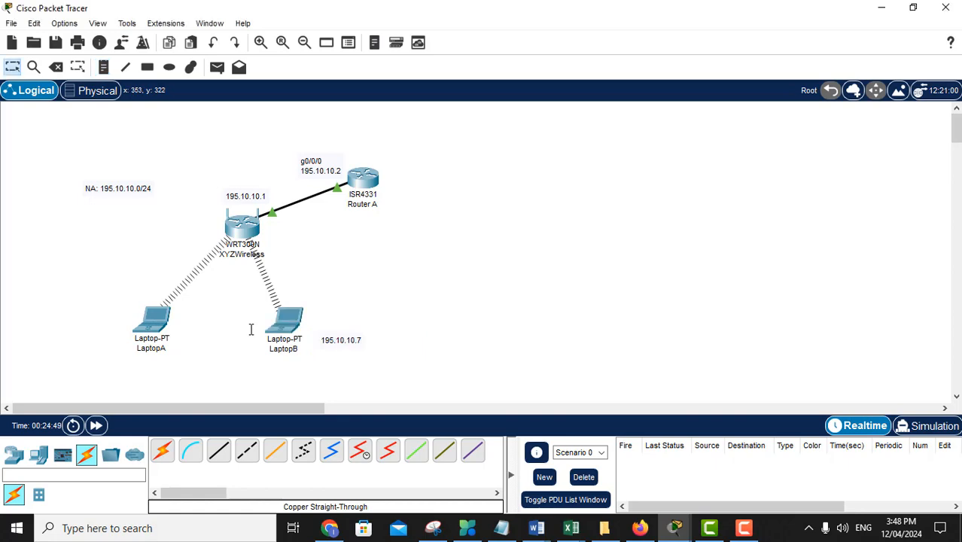
# Place a note reading 195.10.10.6 beside LaptopA in the topology, consulting its IP configuration for the address.
pyautogui.click(151, 326)
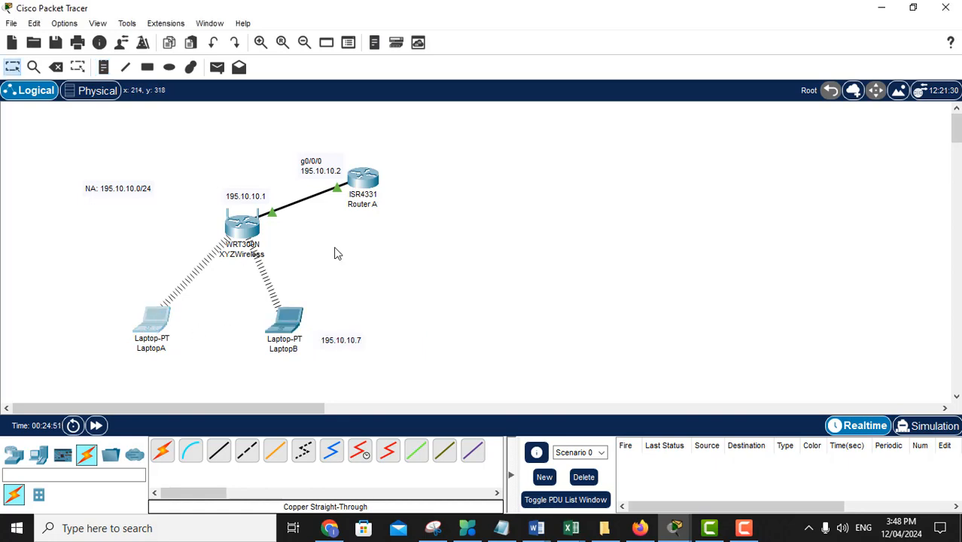
pyautogui.click(169, 319)
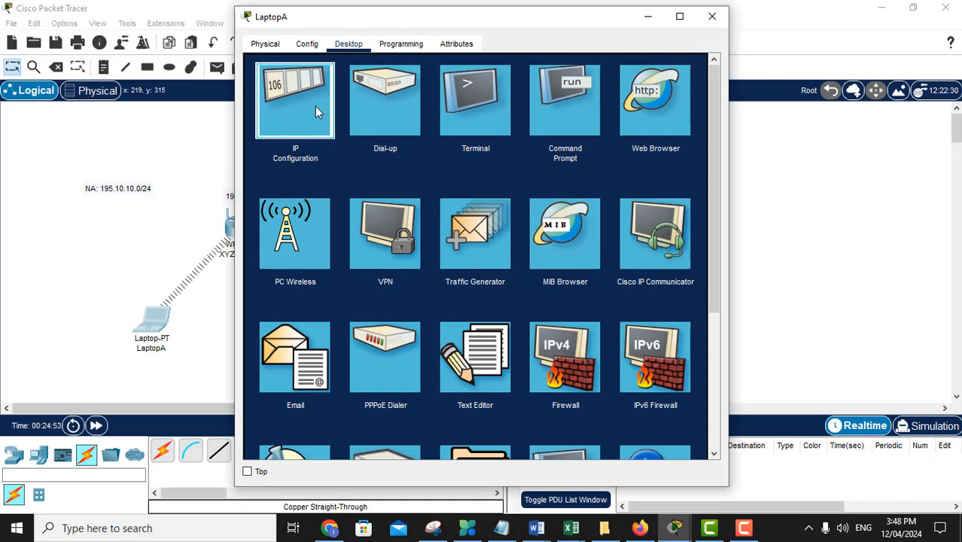
pyautogui.click(314, 106)
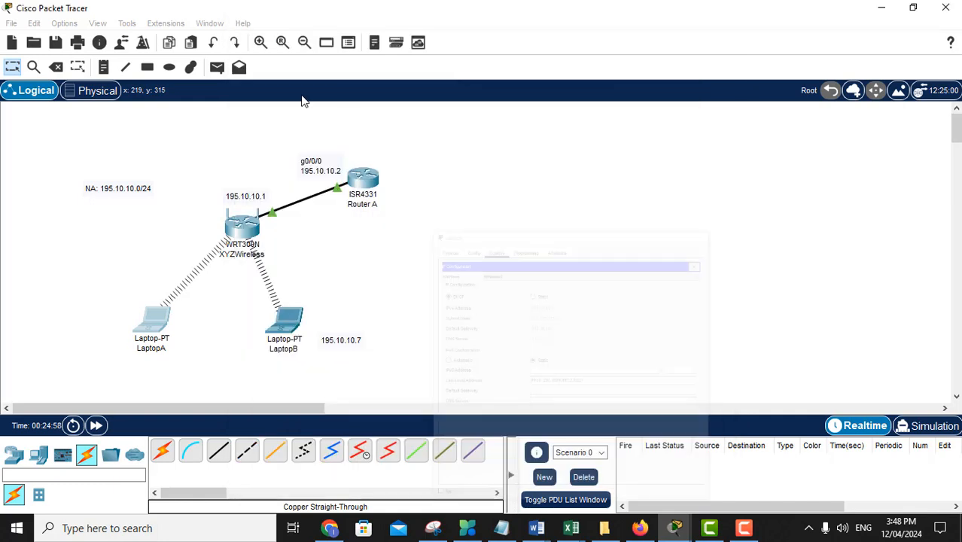
pyautogui.click(647, 16)
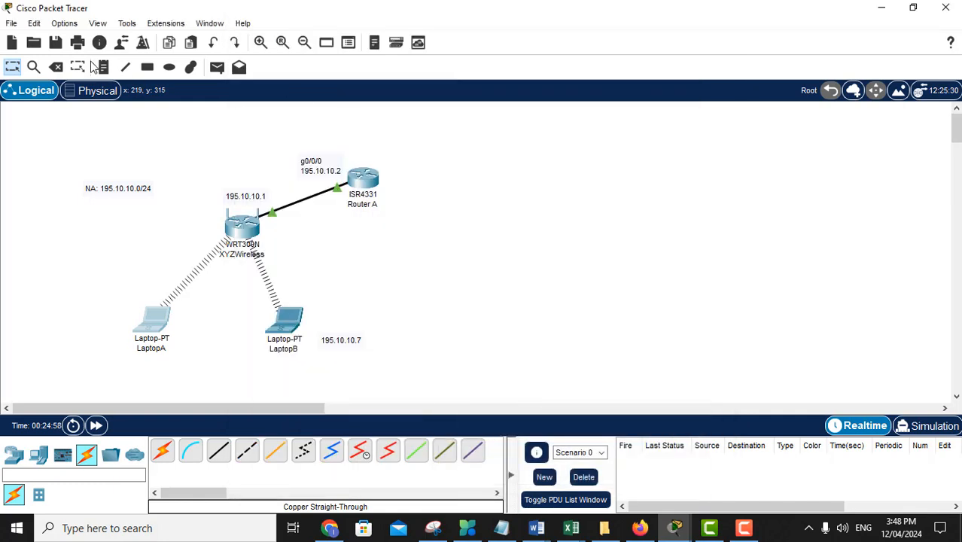
pyautogui.click(104, 68)
pyautogui.click(178, 331)
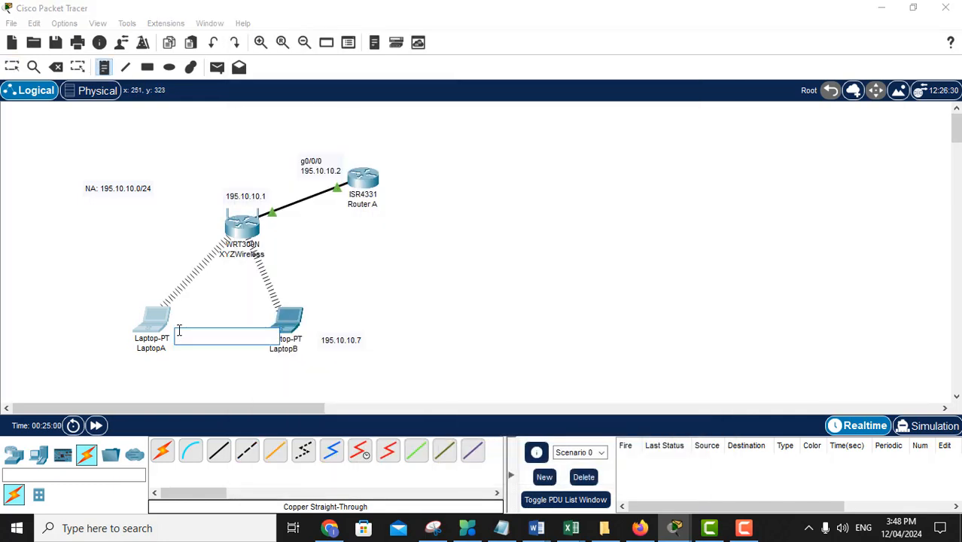
pyautogui.write('195')
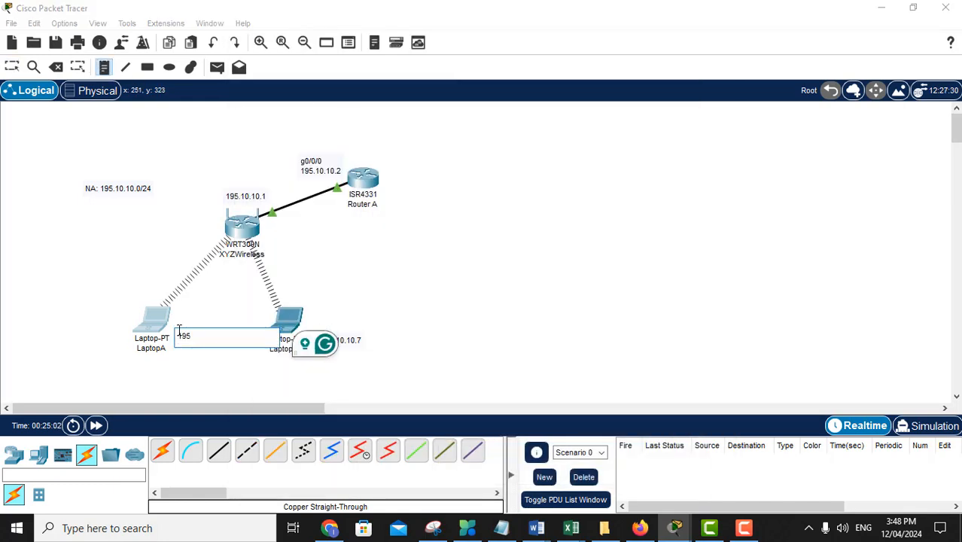
pyautogui.write('.10.10.6')
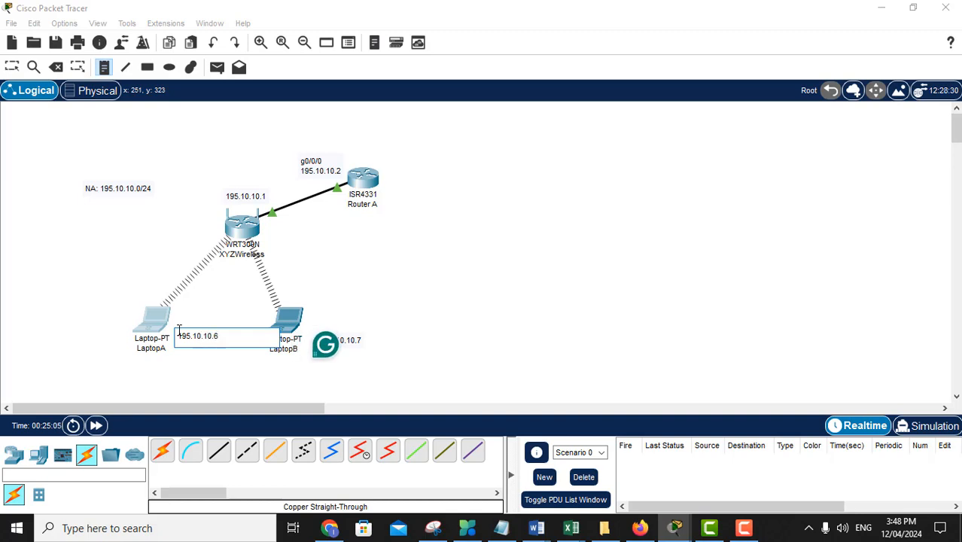
pyautogui.click(443, 332)
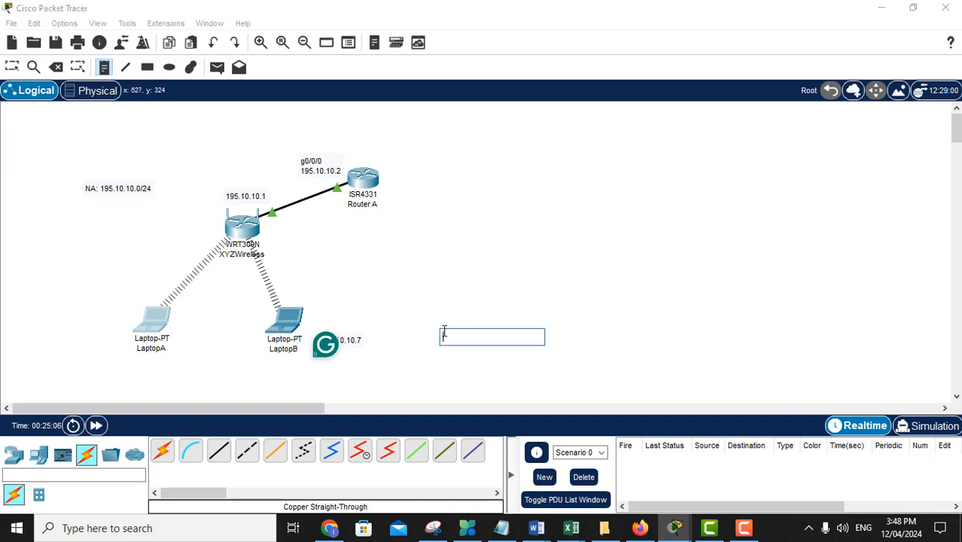
pyautogui.press('Escape')
# Ping LaptopB at 195.10.10.7 from LaptopA's command prompt and close LaptopA's window.
pyautogui.click(164, 321)
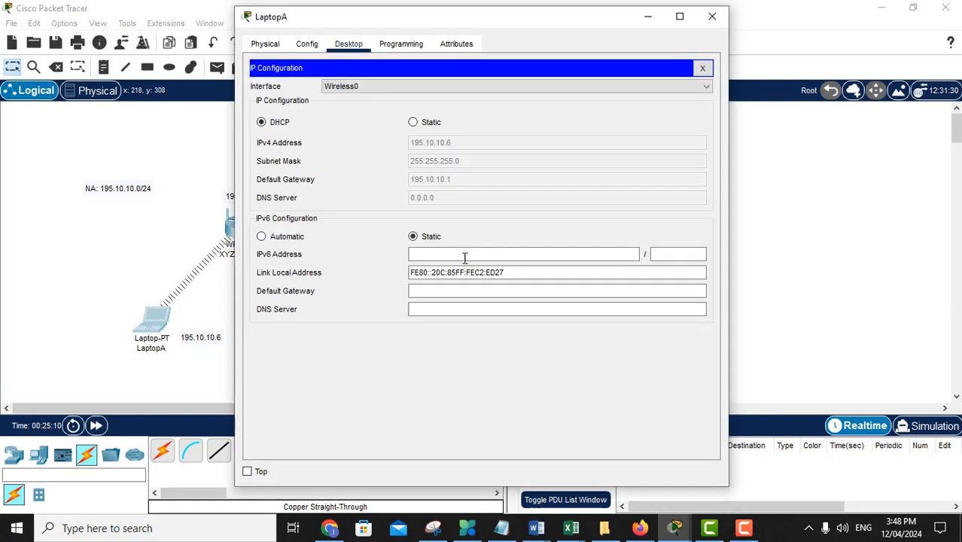
pyautogui.moveTo(388, 21); pyautogui.dragTo(600, 39)
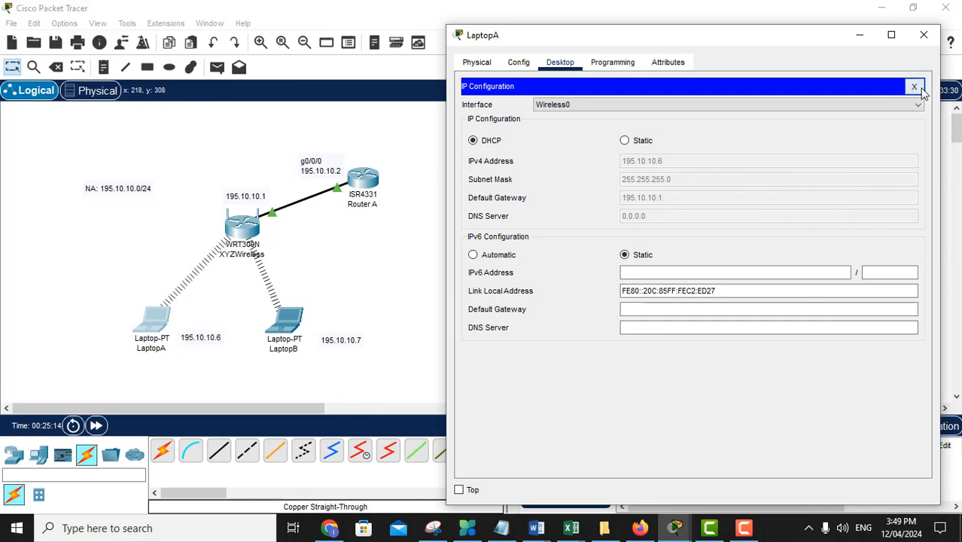
pyautogui.click(914, 87)
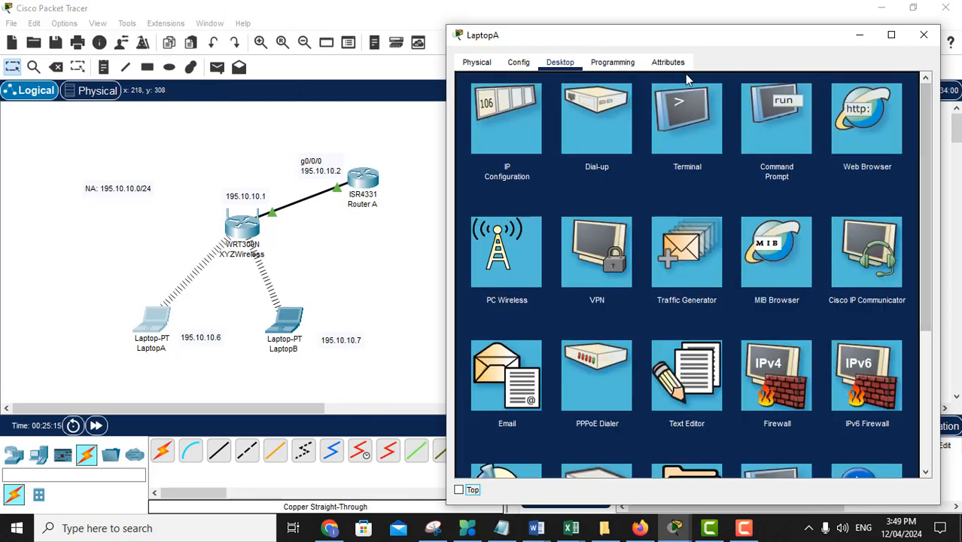
pyautogui.click(765, 126)
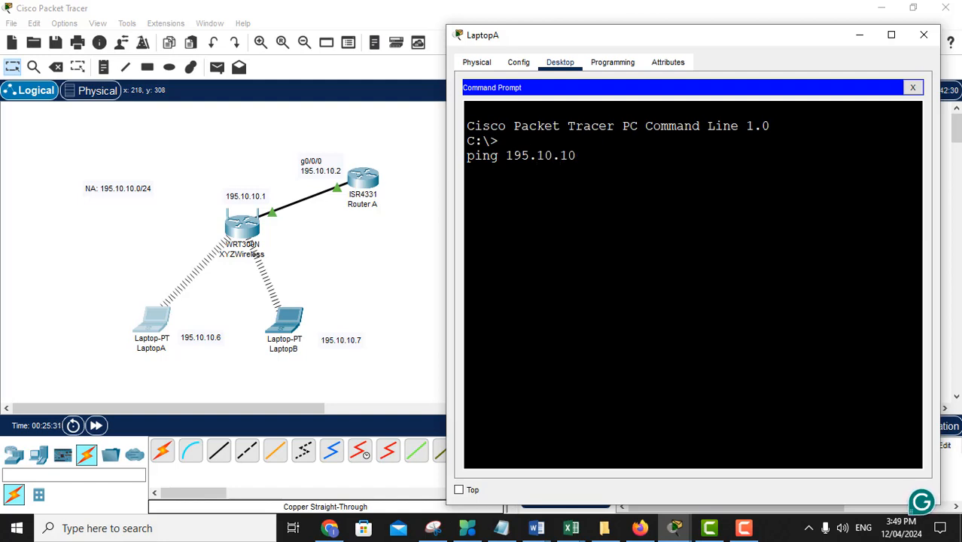
pyautogui.press('Return')
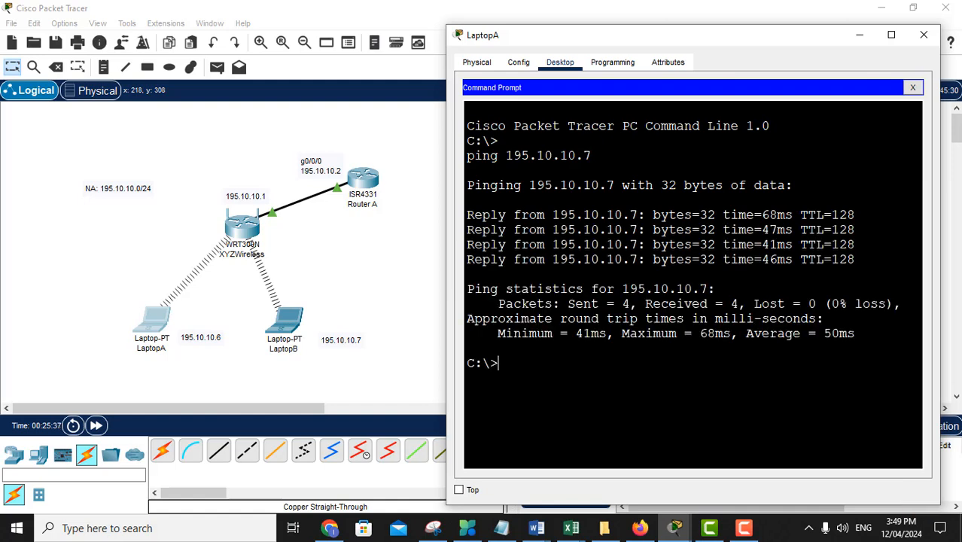
pyautogui.click(926, 37)
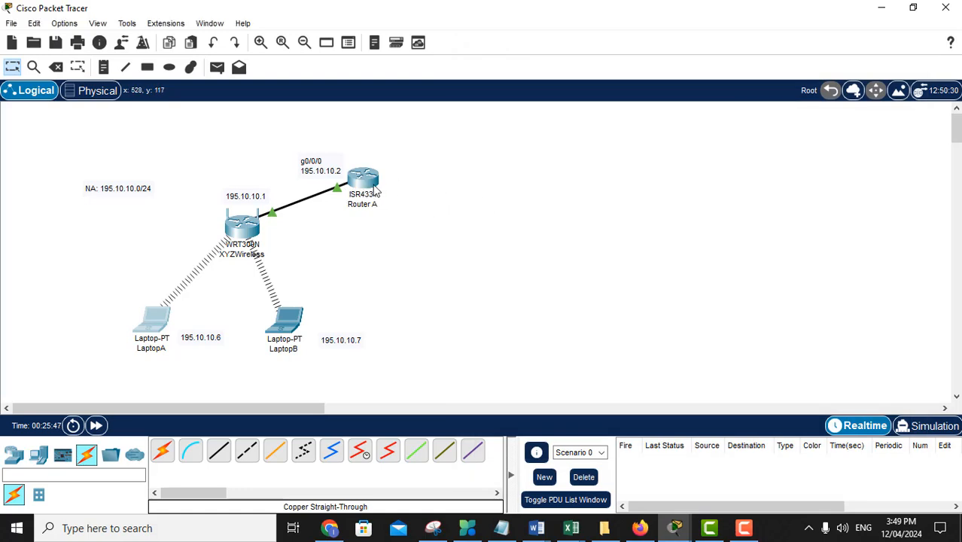
# Add a 2960 switch to the right of Router A and rename it SwitchA.
pyautogui.click(15, 455)
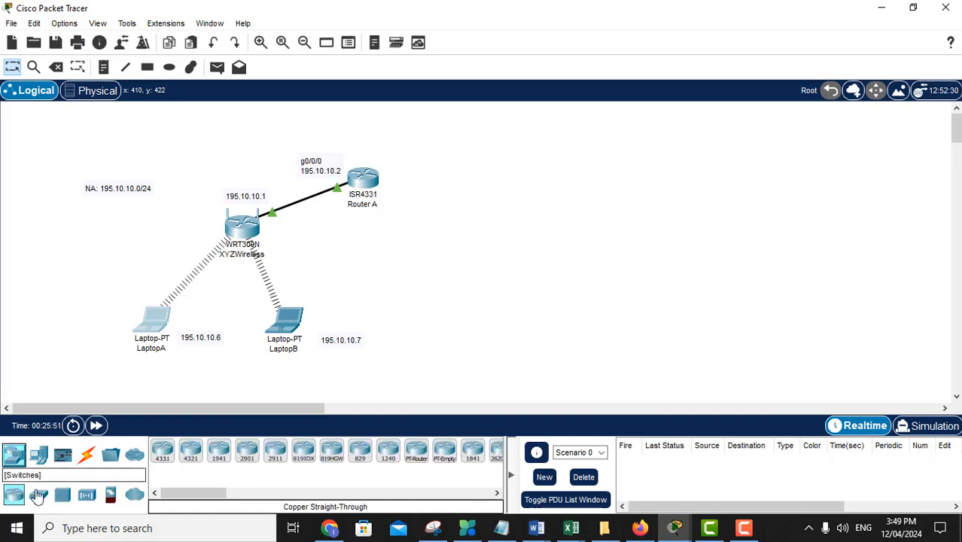
pyautogui.click(37, 494)
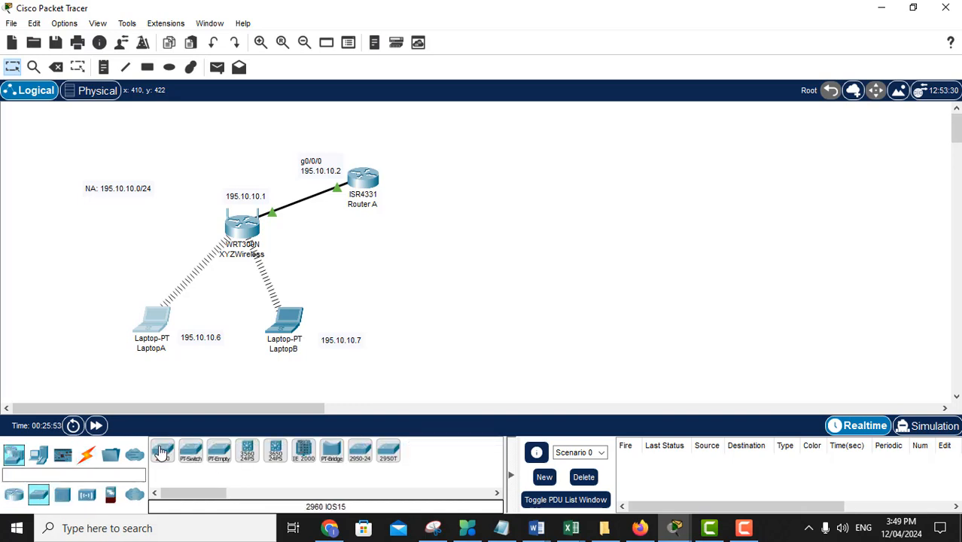
pyautogui.moveTo(160, 452); pyautogui.dragTo(503, 174)
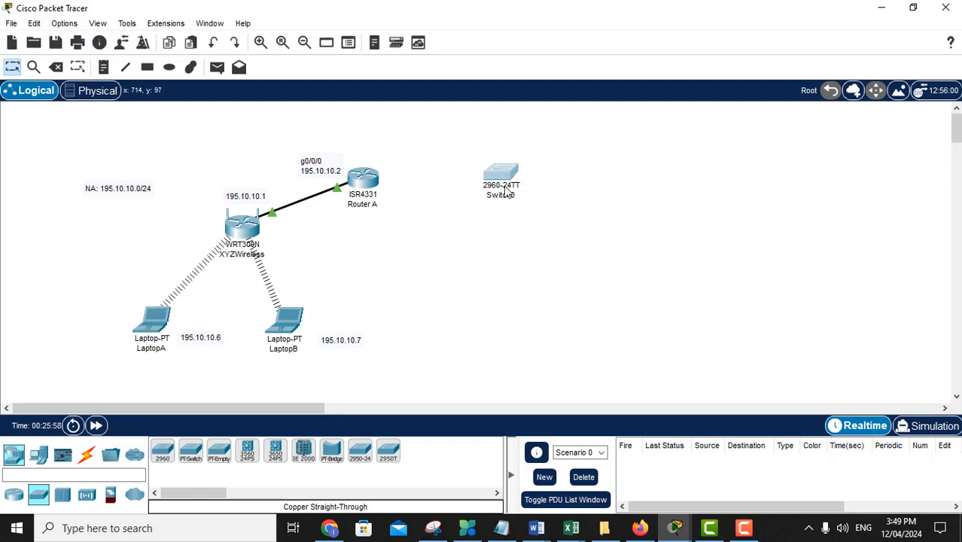
pyautogui.click(513, 199)
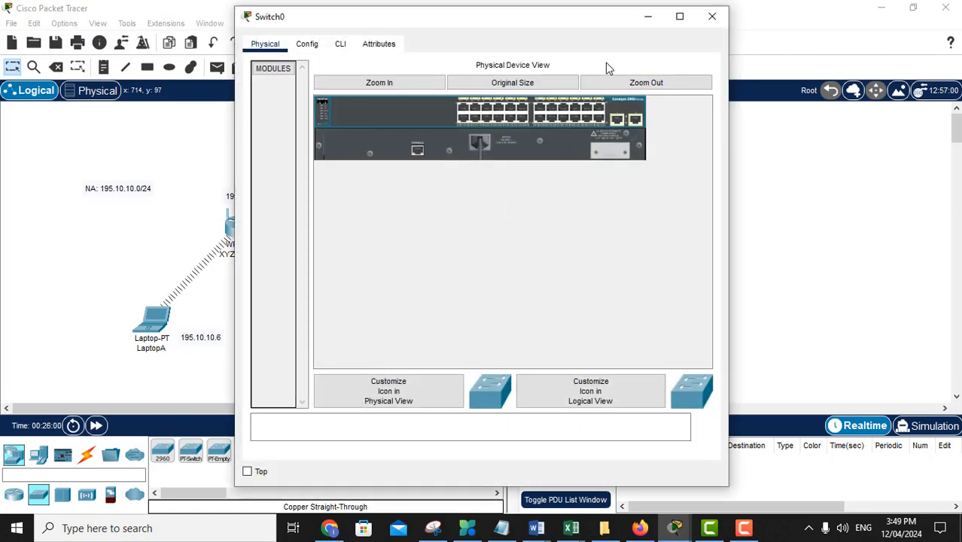
pyautogui.click(711, 16)
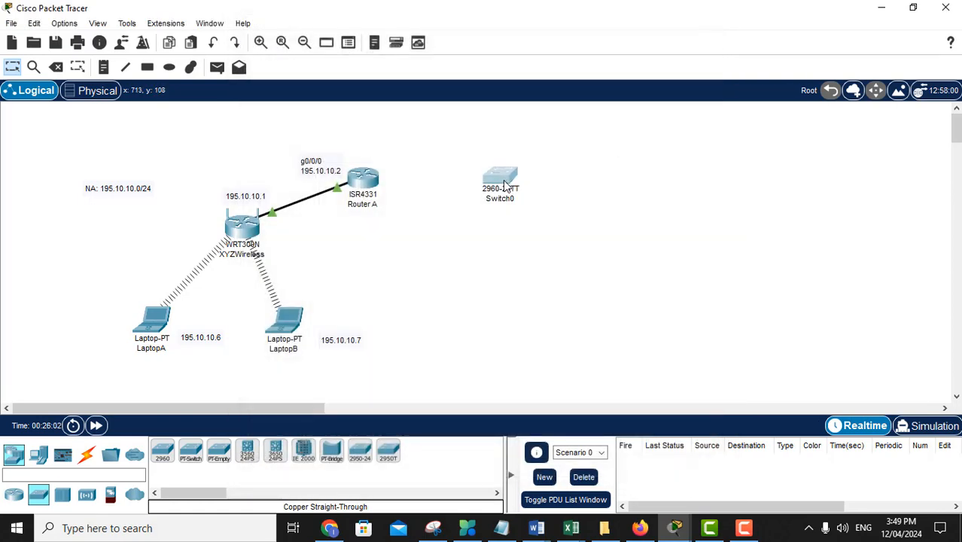
pyautogui.click(499, 201)
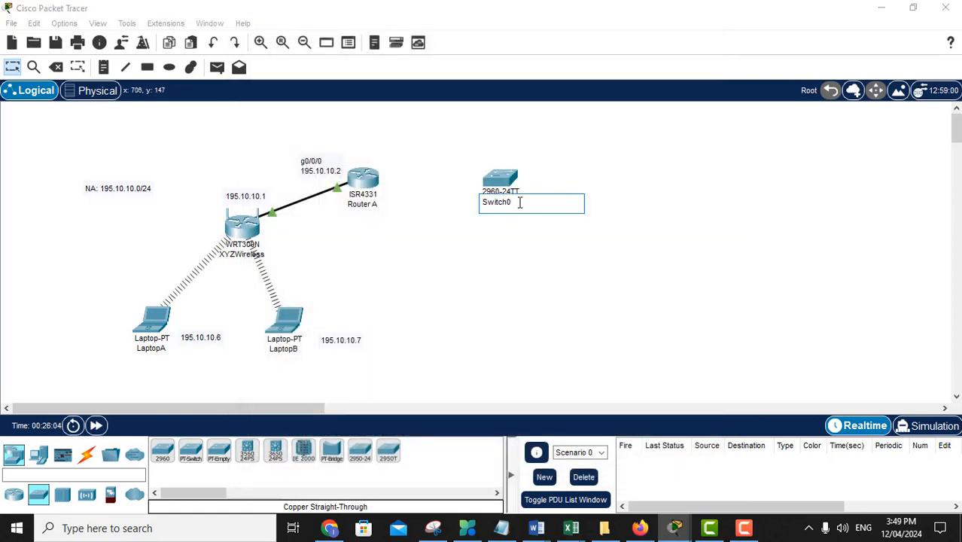
pyautogui.press('BackSpace')
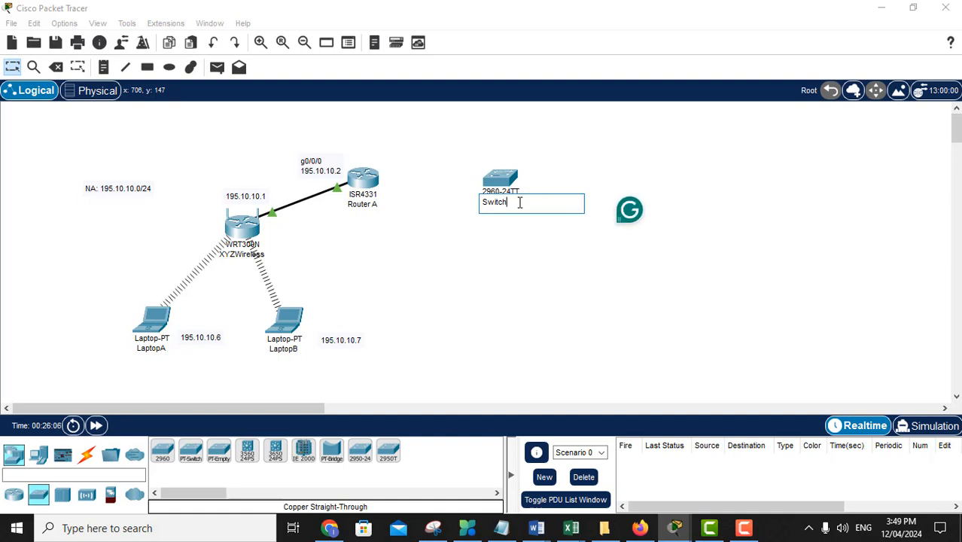
pyautogui.press('Return')
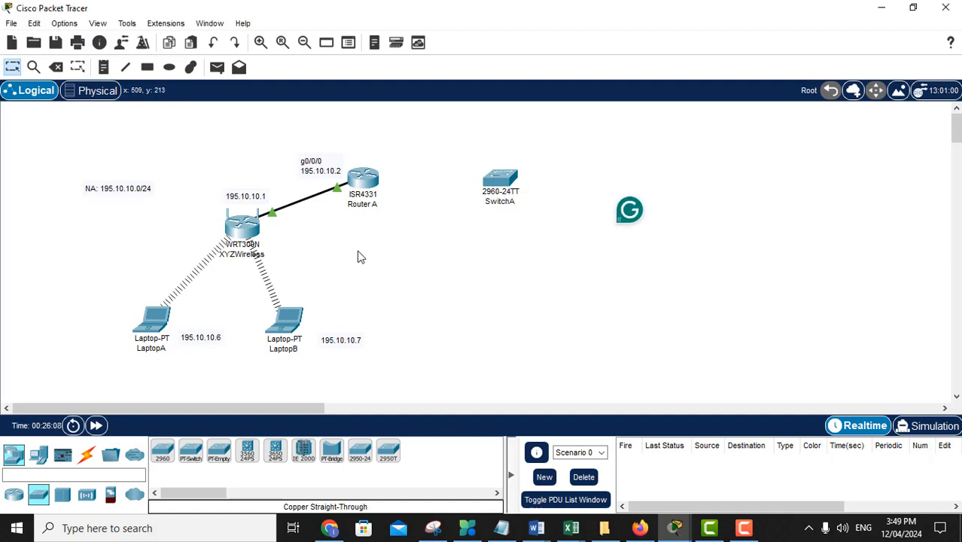
# Add a printer and two PCs in a column to the right of SwitchA and adjust their vertical spacing.
pyautogui.click(38, 455)
pyautogui.click(302, 451)
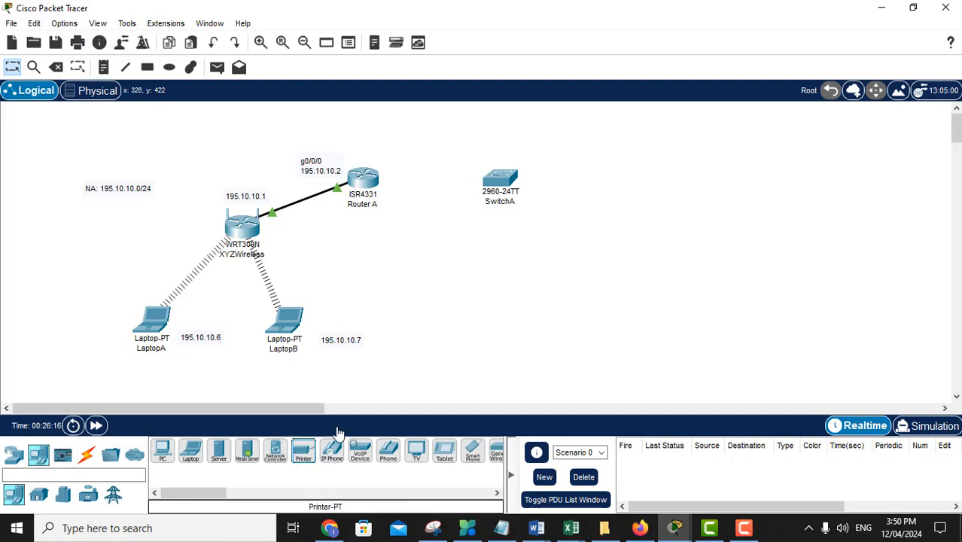
pyautogui.click(631, 156)
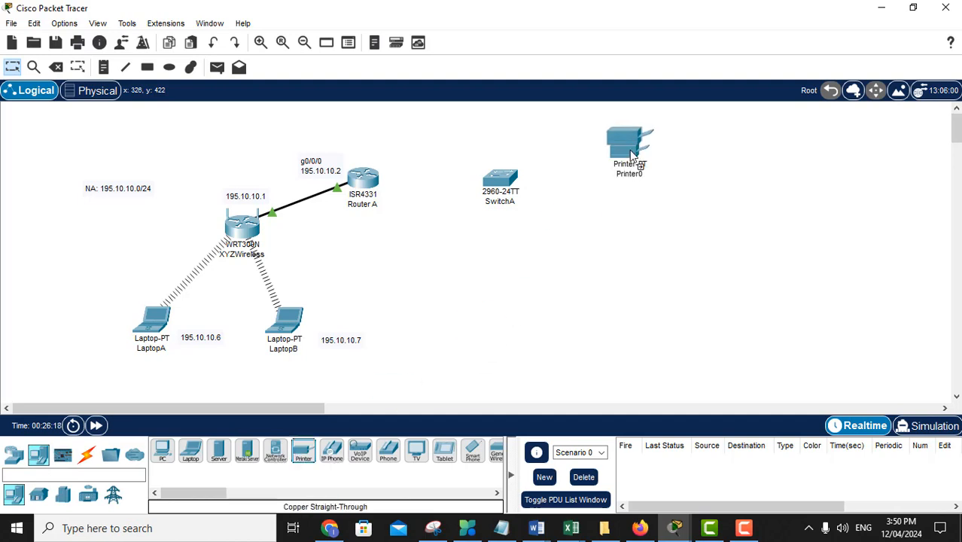
pyautogui.click(161, 450)
pyautogui.click(632, 226)
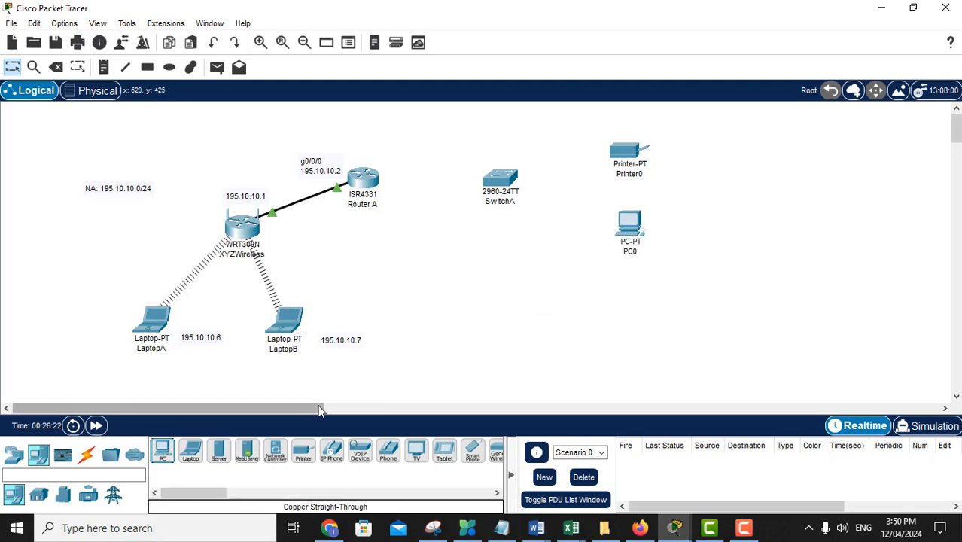
pyautogui.click(162, 450)
pyautogui.click(624, 307)
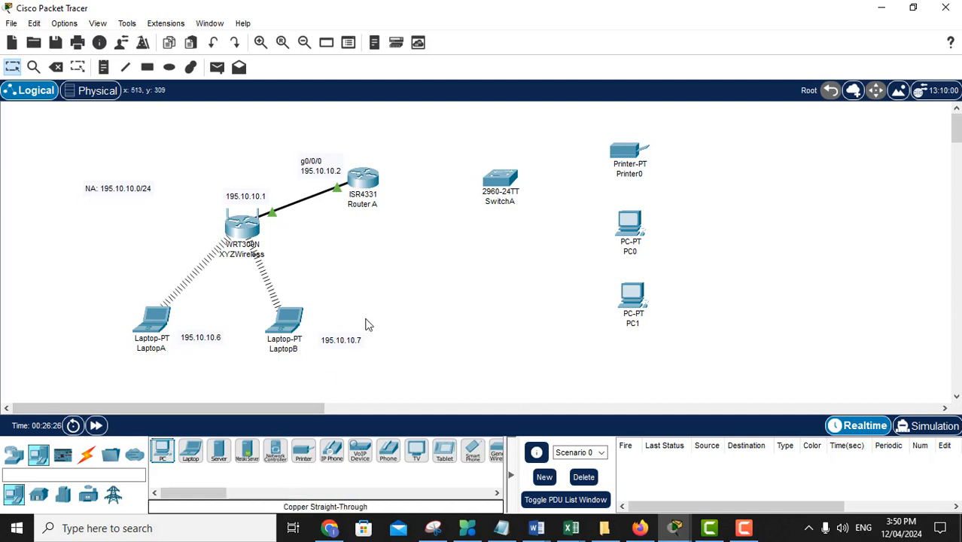
pyautogui.moveTo(629, 153); pyautogui.dragTo(632, 140)
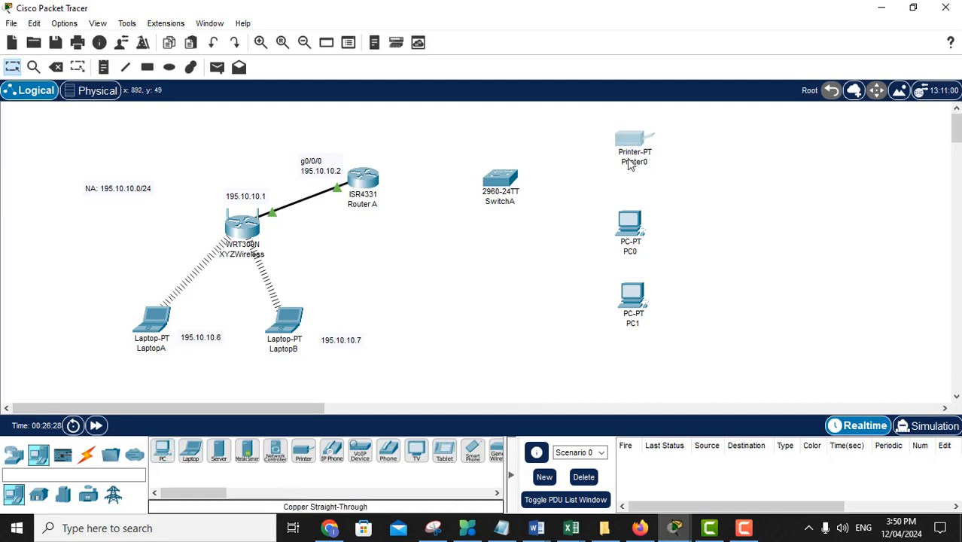
pyautogui.moveTo(625, 221); pyautogui.dragTo(624, 212)
pyautogui.moveTo(629, 292); pyautogui.dragTo(625, 287)
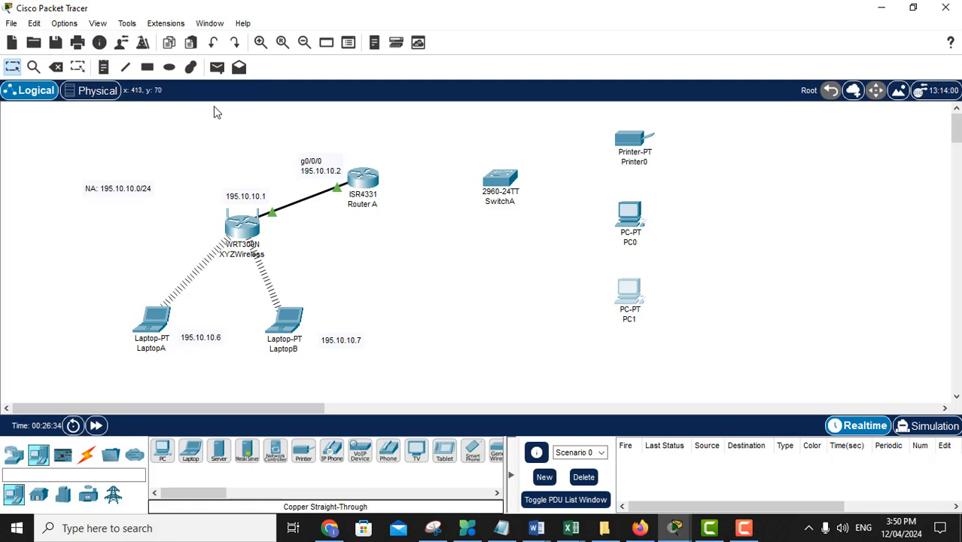
# Place a network address note reading NA: 200.10.10.0/24 above SwitchA.
pyautogui.click(103, 69)
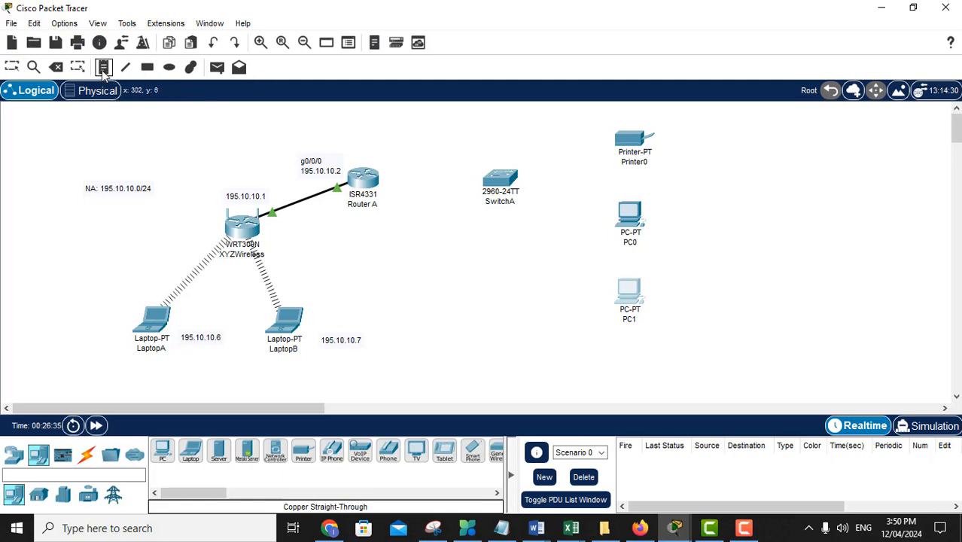
pyautogui.click(457, 132)
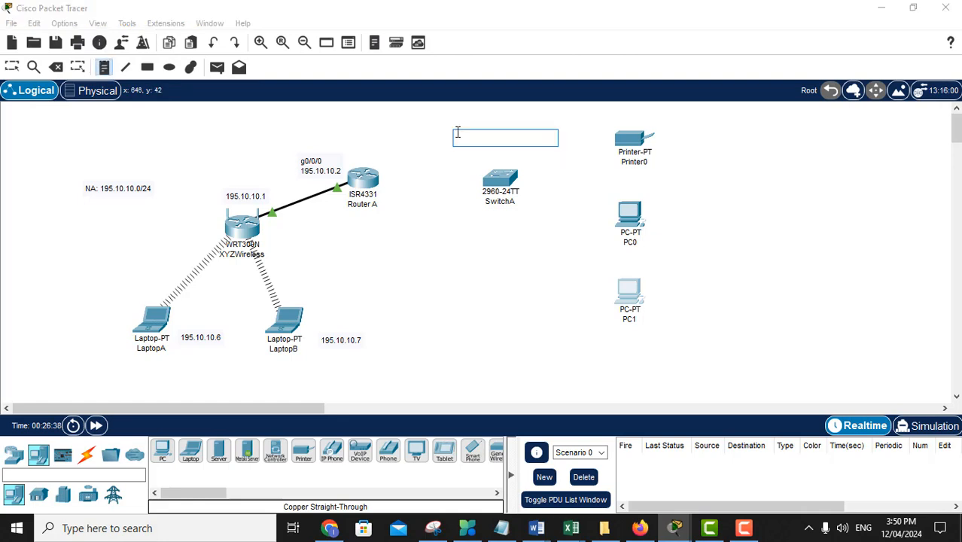
pyautogui.write('NA')
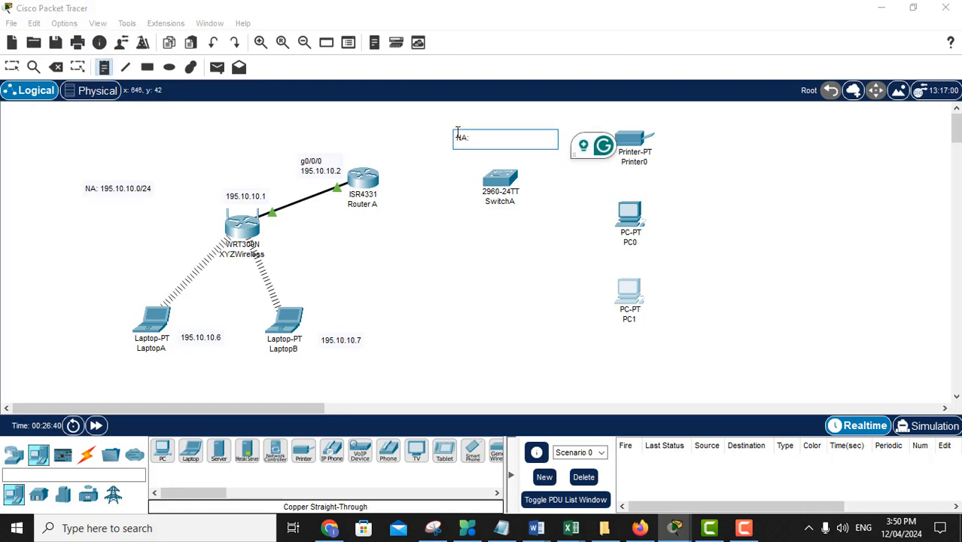
pyautogui.write(': 200')
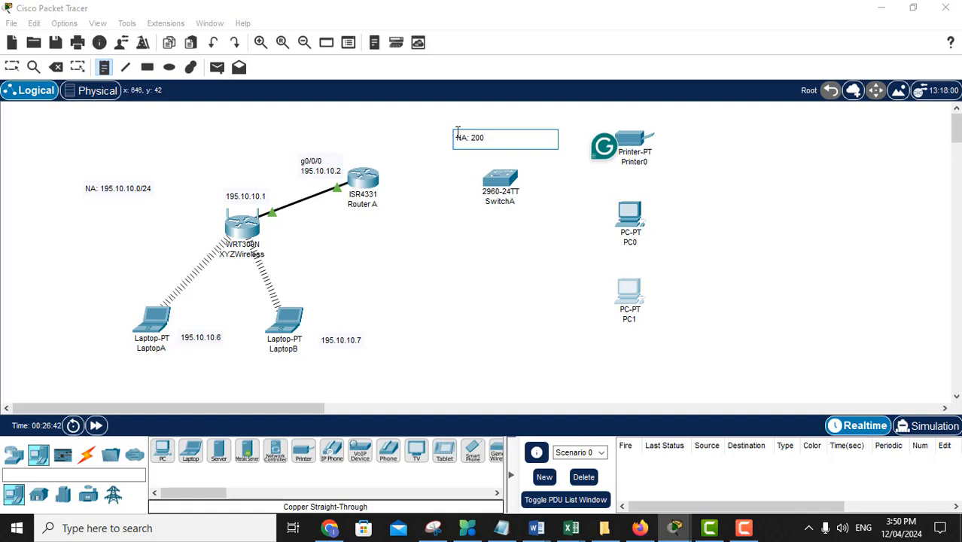
pyautogui.write('.10.10.0/24')
pyautogui.click(465, 262)
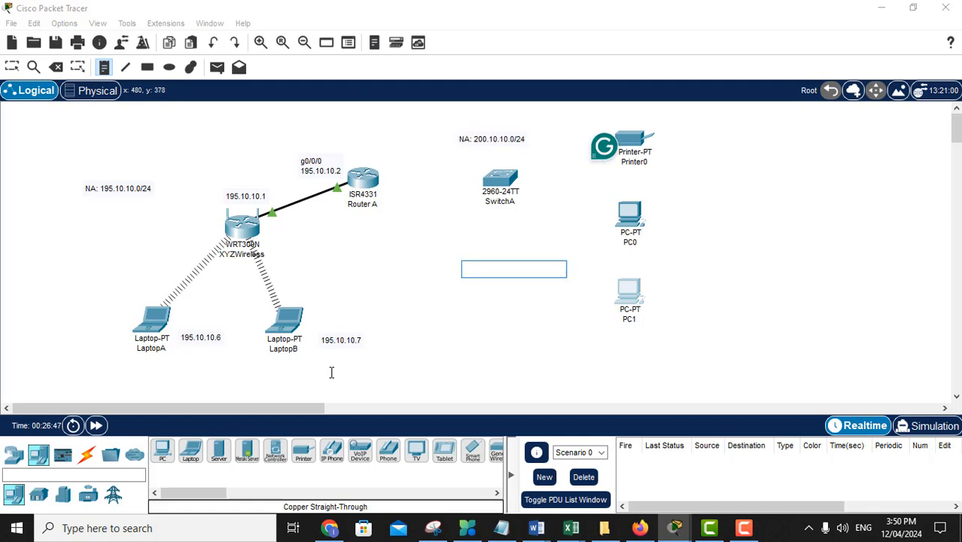
# Connect Router A's GigabitEthernet0/0/1 port to SwitchA's FastEthernet0/1 port with a copper cross-over cable.
pyautogui.click(86, 458)
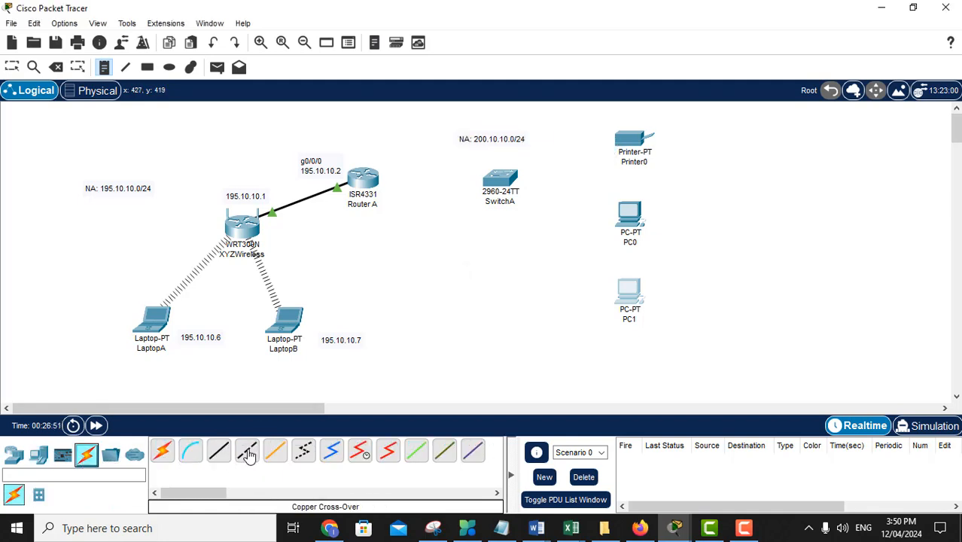
pyautogui.click(248, 452)
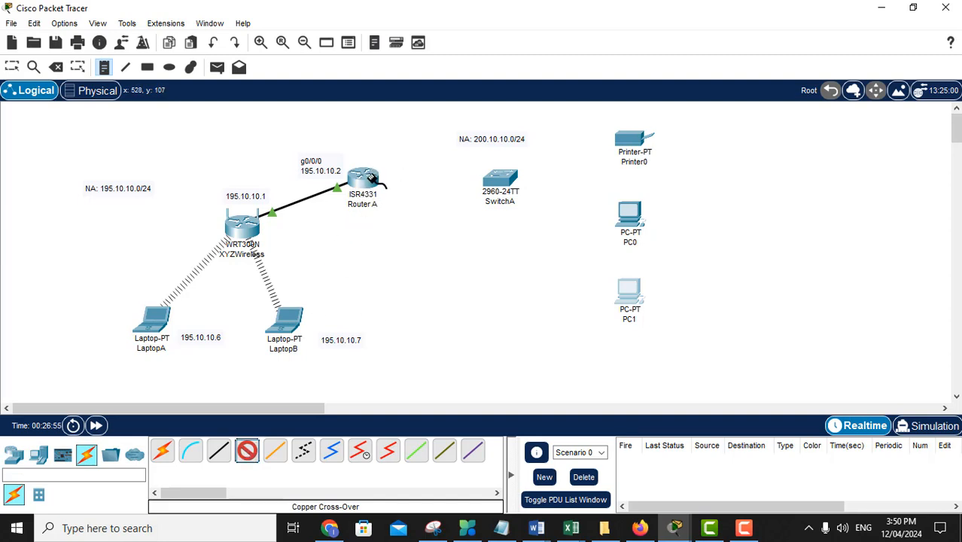
pyautogui.click(374, 179)
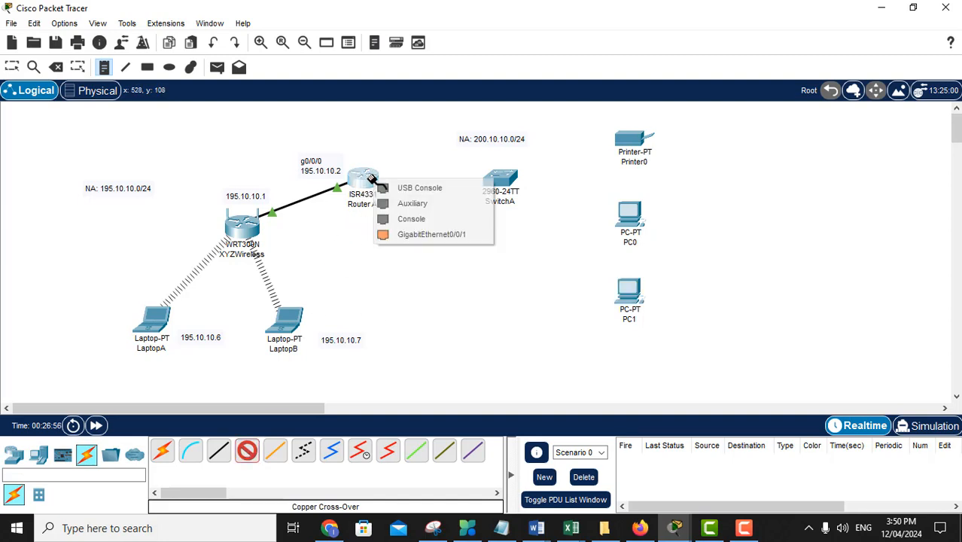
pyautogui.click(413, 235)
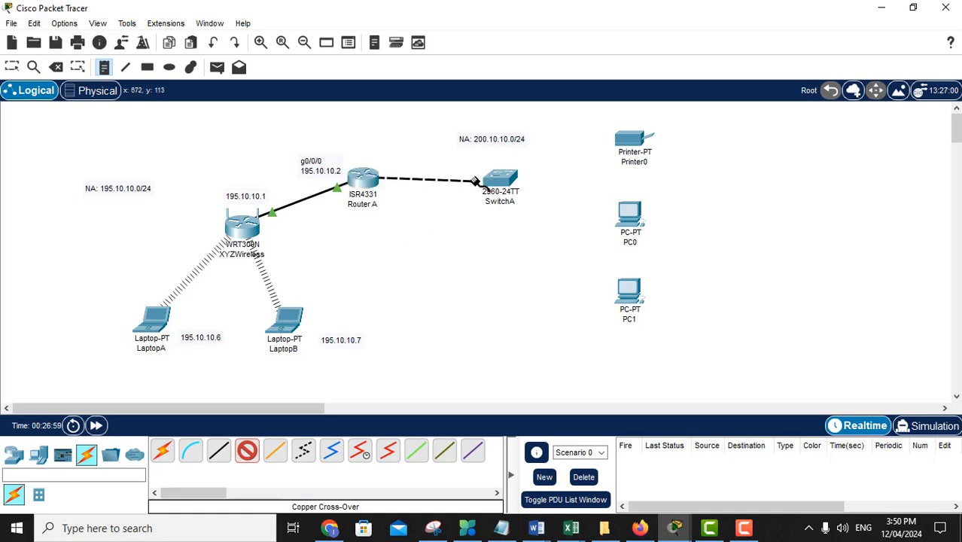
pyautogui.click(501, 178)
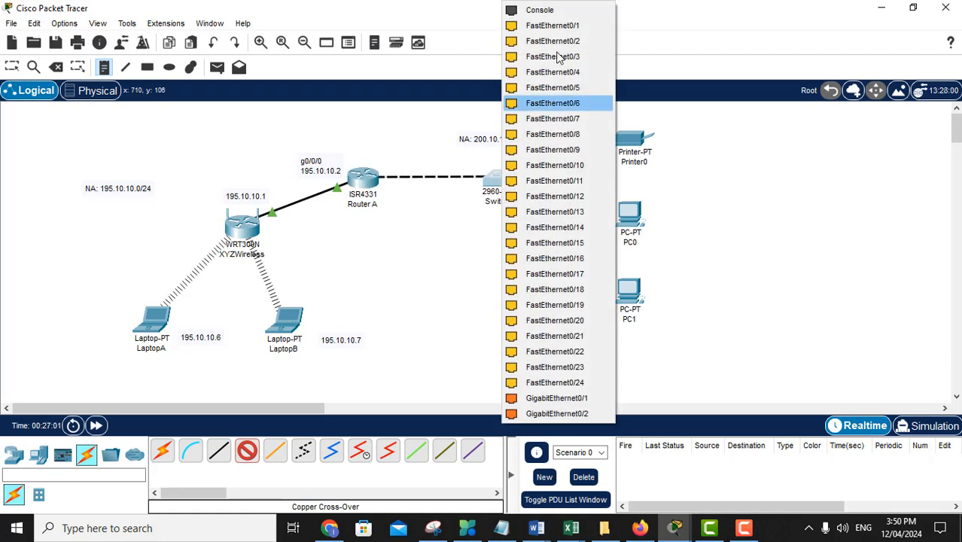
pyautogui.click(563, 29)
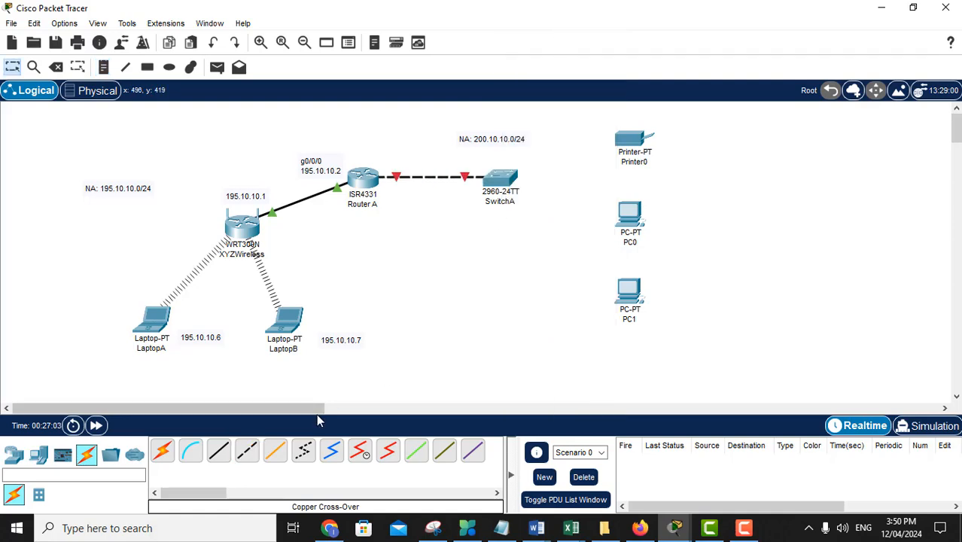
# Connect SwitchA's FastEthernet0/2 port to Printer0's FastEthernet0 port with a copper cross-over cable.
pyautogui.click(246, 451)
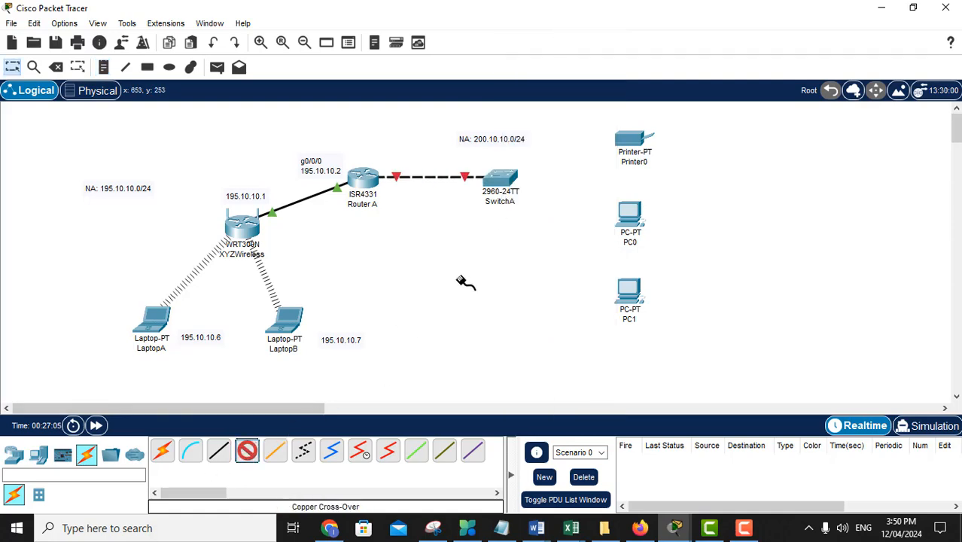
pyautogui.click(512, 176)
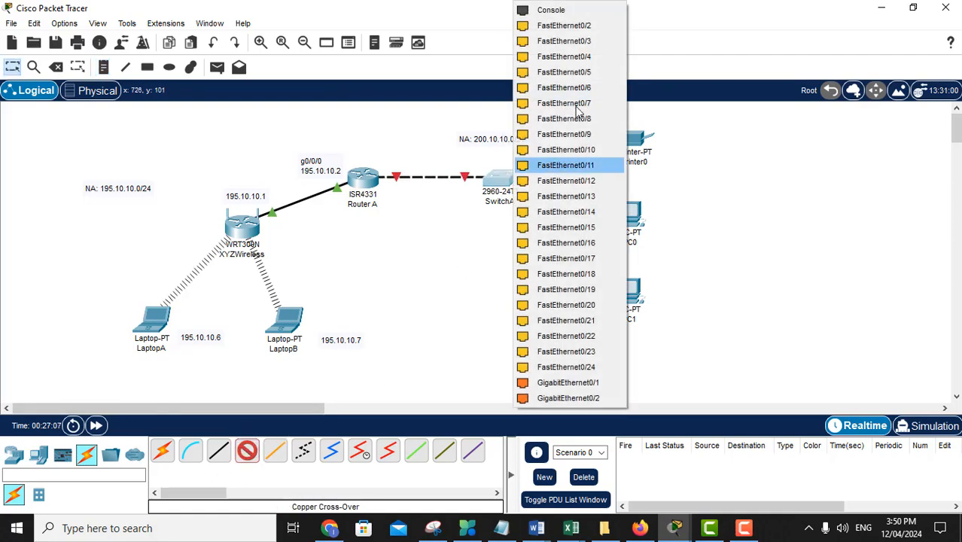
pyautogui.click(587, 27)
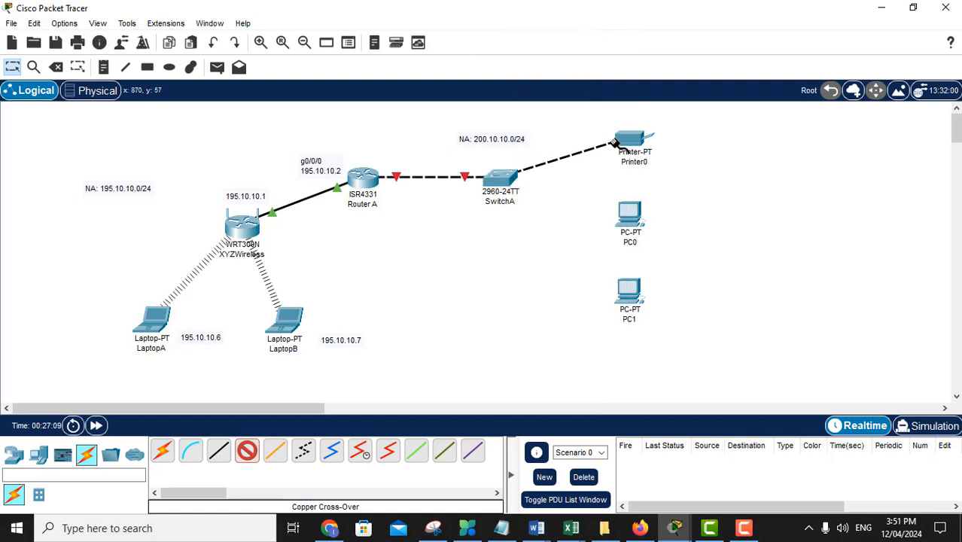
pyautogui.click(623, 141)
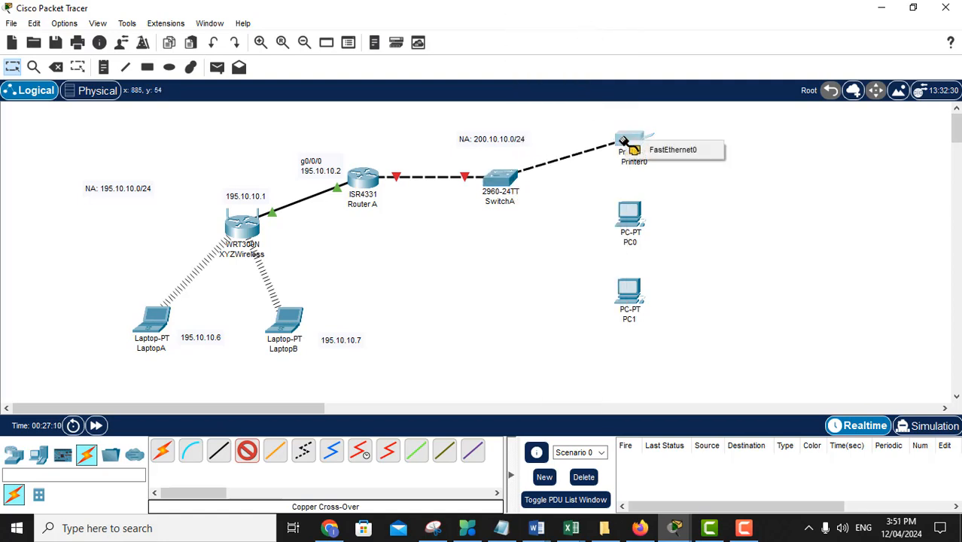
pyautogui.click(659, 151)
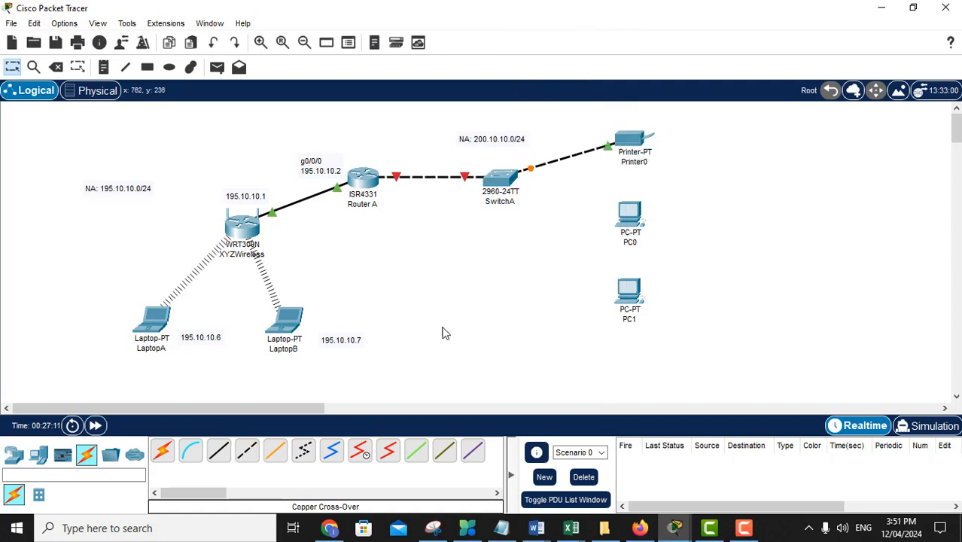
# Connect SwitchA's FastEthernet0/3 port to PC0's FastEthernet0 port with a copper cross-over cable.
pyautogui.click(240, 457)
pyautogui.click(500, 179)
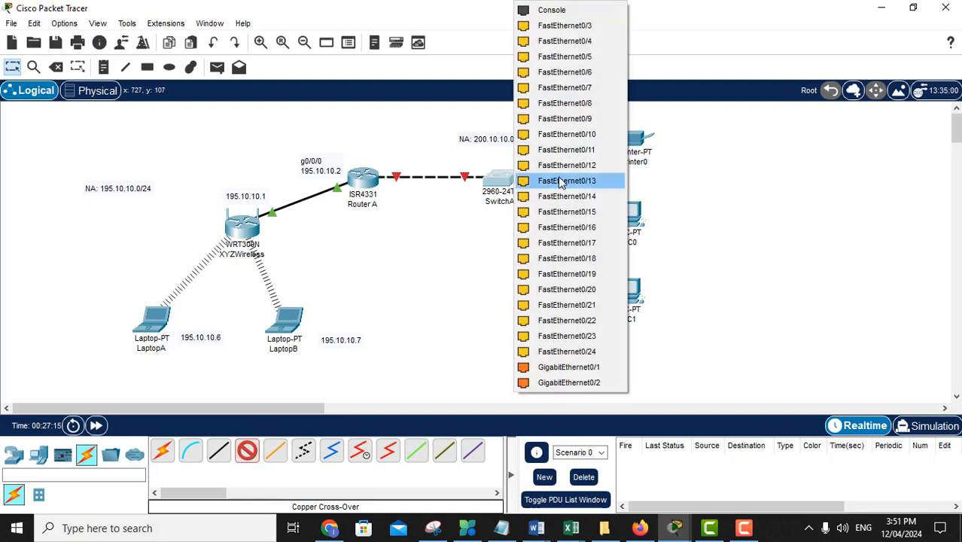
pyautogui.click(566, 28)
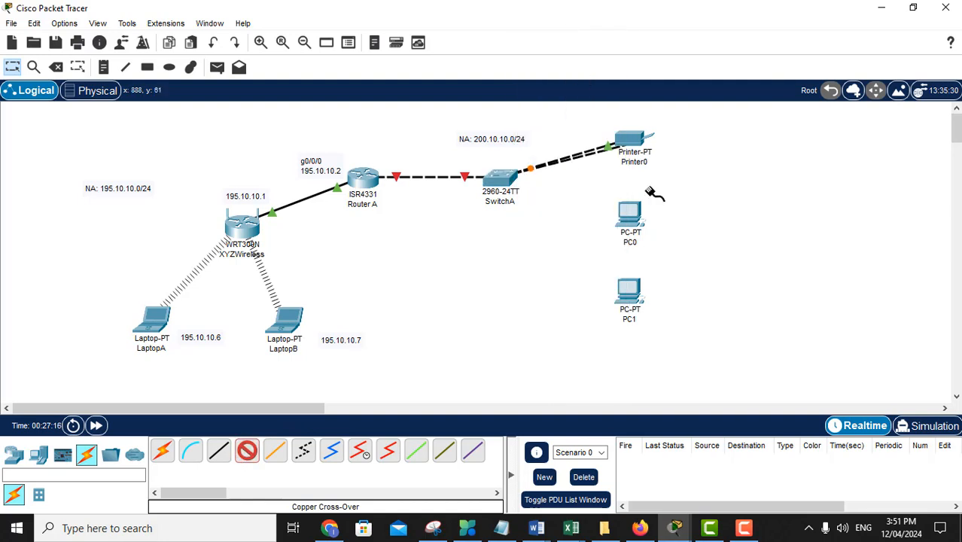
pyautogui.click(630, 226)
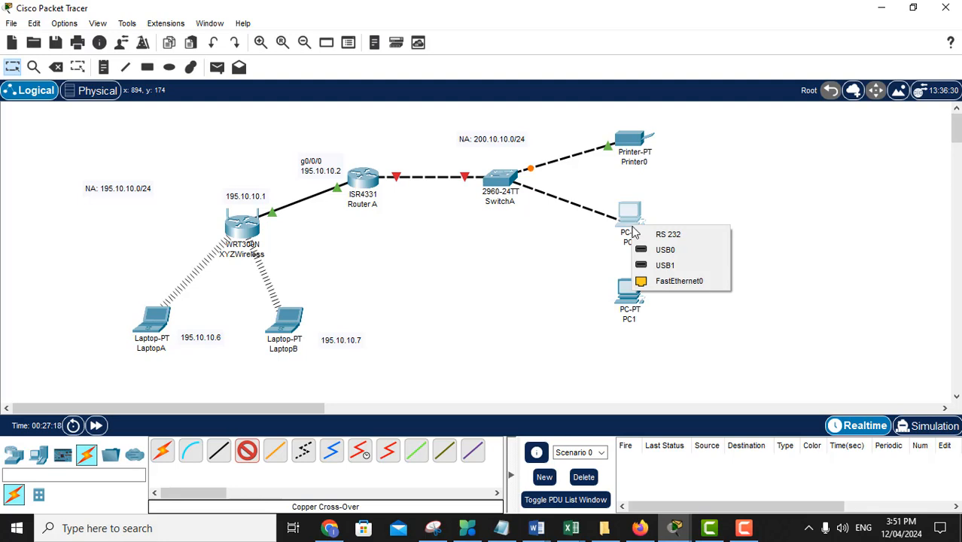
pyautogui.click(672, 282)
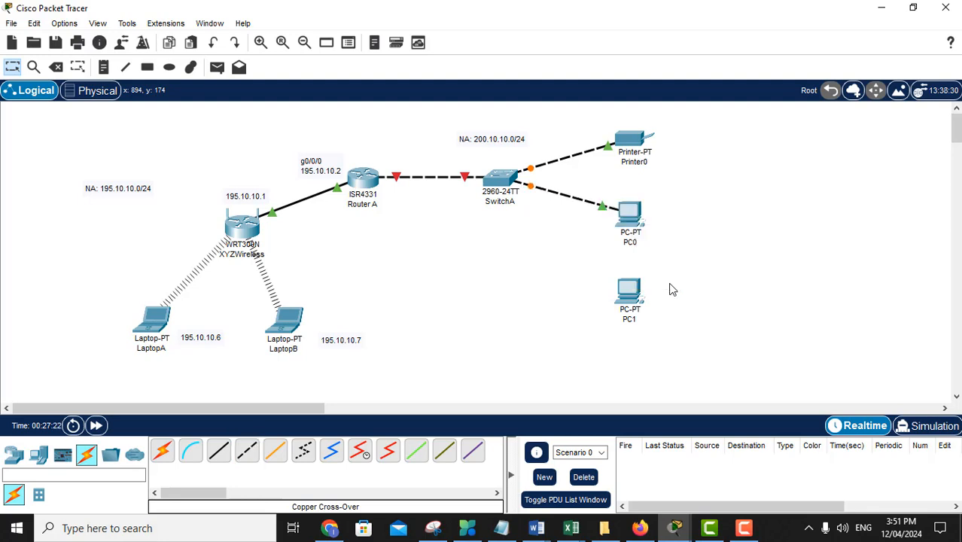
# Connect SwitchA's FastEthernet0/4 port to PC1's FastEthernet0 port with a copper cross-over cable.
pyautogui.click(246, 450)
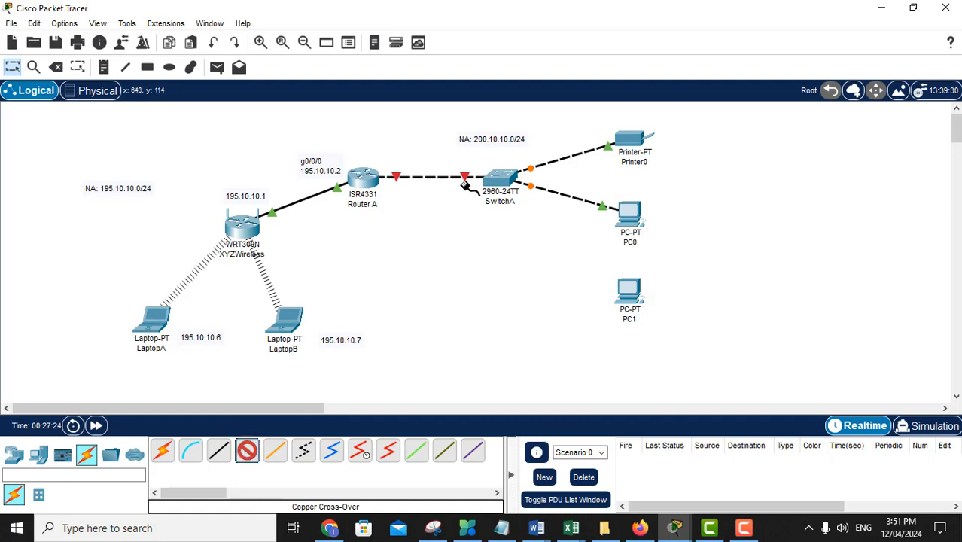
pyautogui.click(506, 180)
pyautogui.click(576, 25)
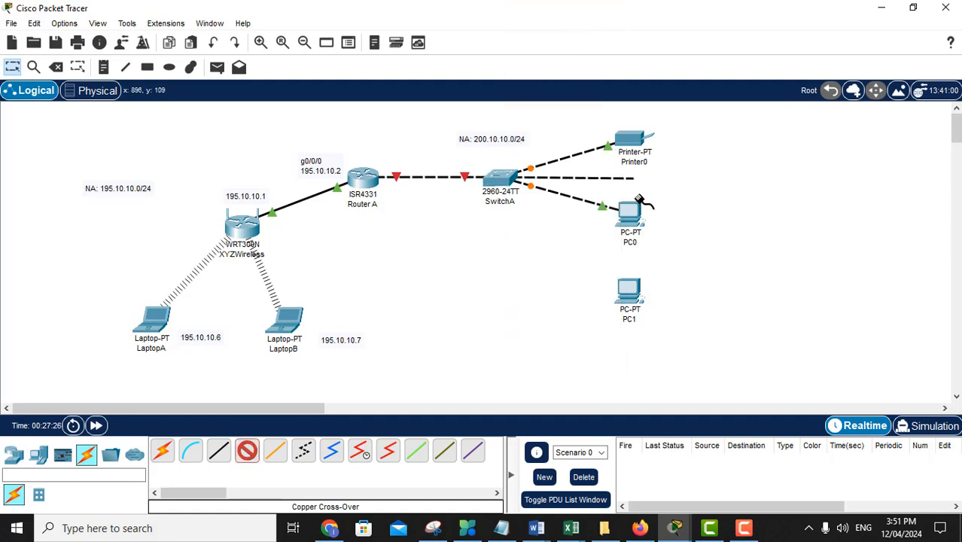
pyautogui.click(625, 296)
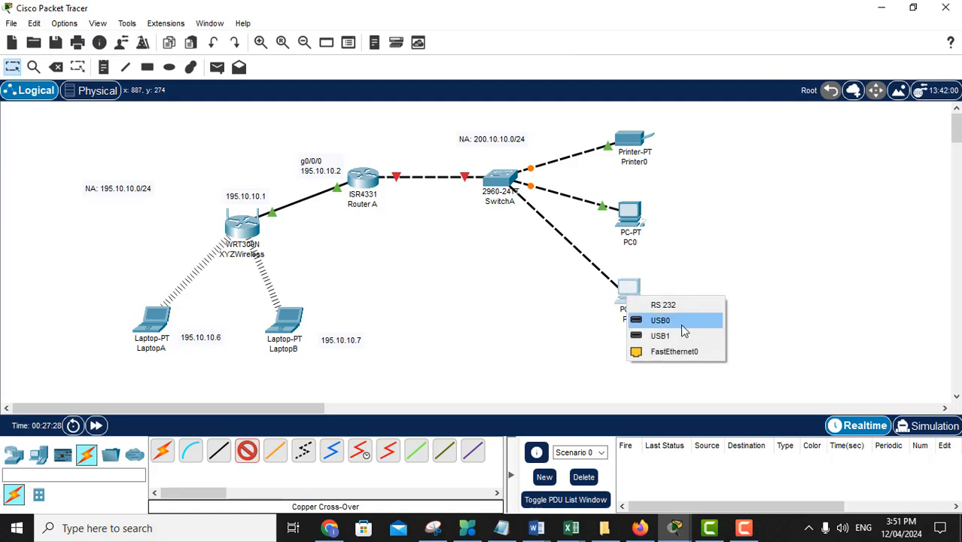
pyautogui.click(682, 351)
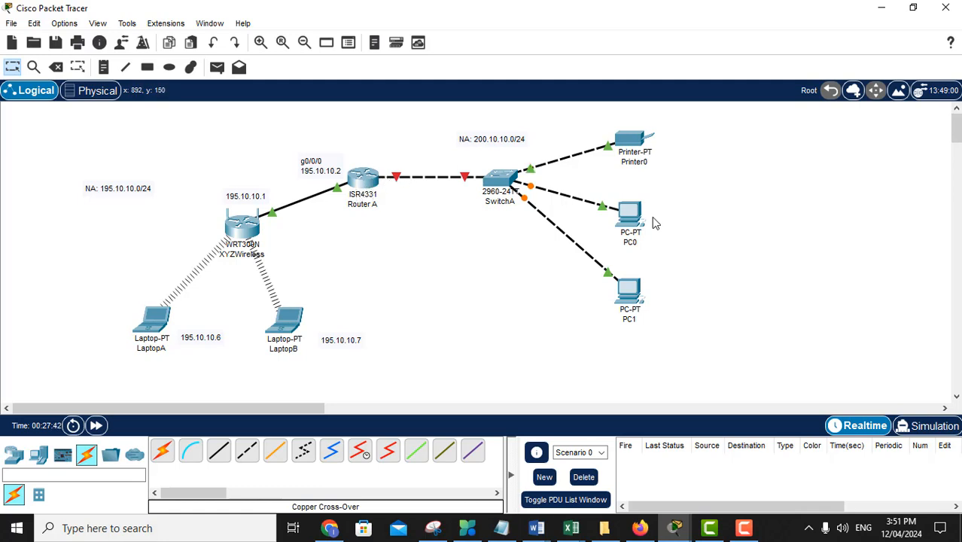
# Add a two-line note reading g0/0/1 and 200.10.10.1 beside Router A and move it above the cable to SwitchA.
pyautogui.moveTo(634, 224)
pyautogui.moveTo(635, 148)
pyautogui.click(104, 68)
pyautogui.click(377, 161)
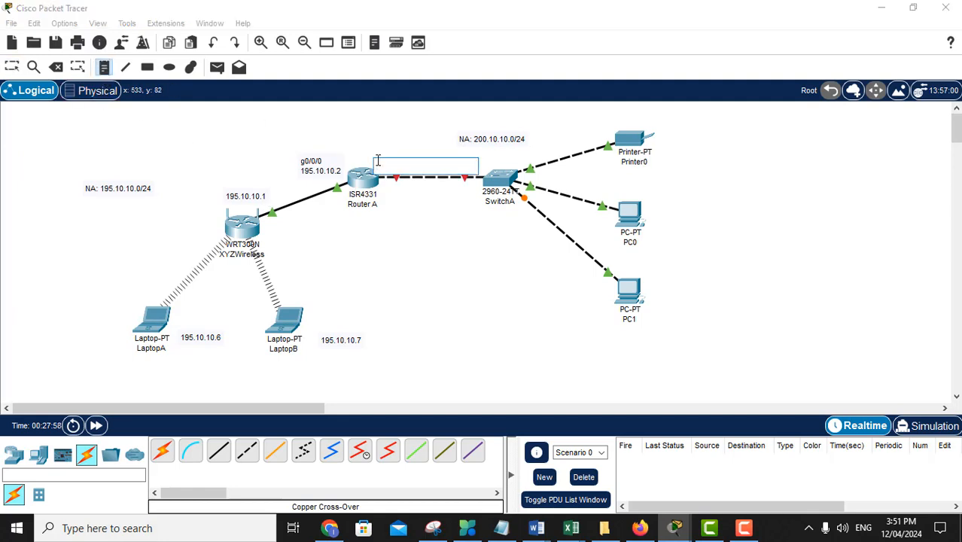
pyautogui.write('g0')
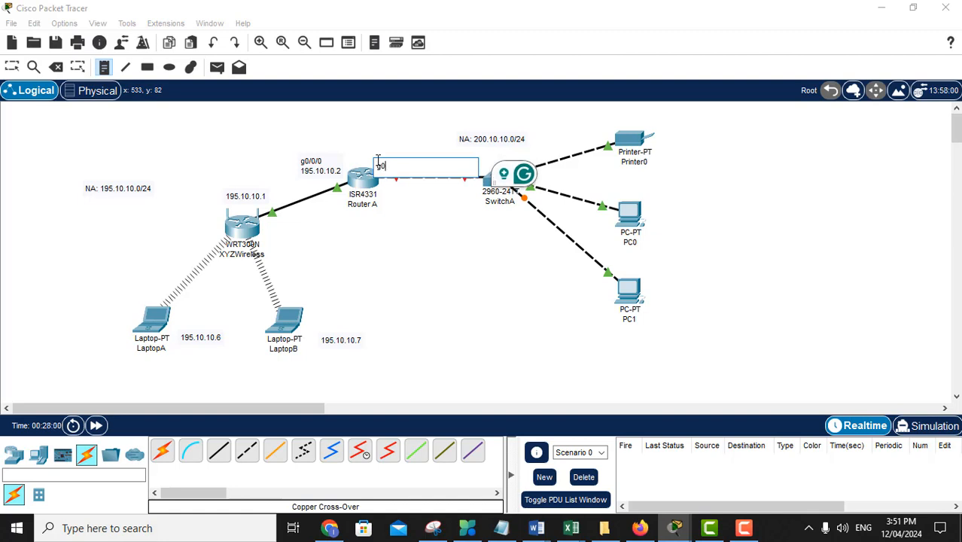
pyautogui.write('/0/1')
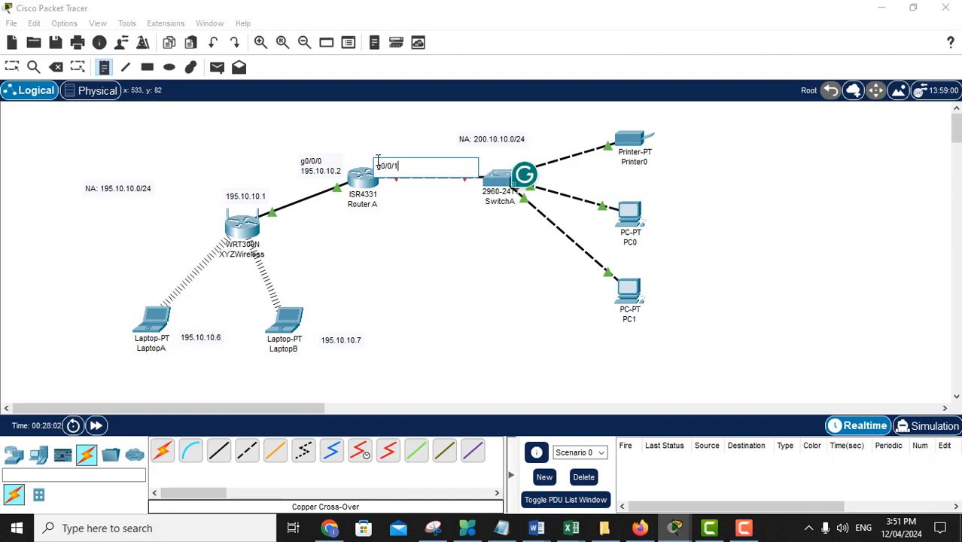
pyautogui.press('Return')
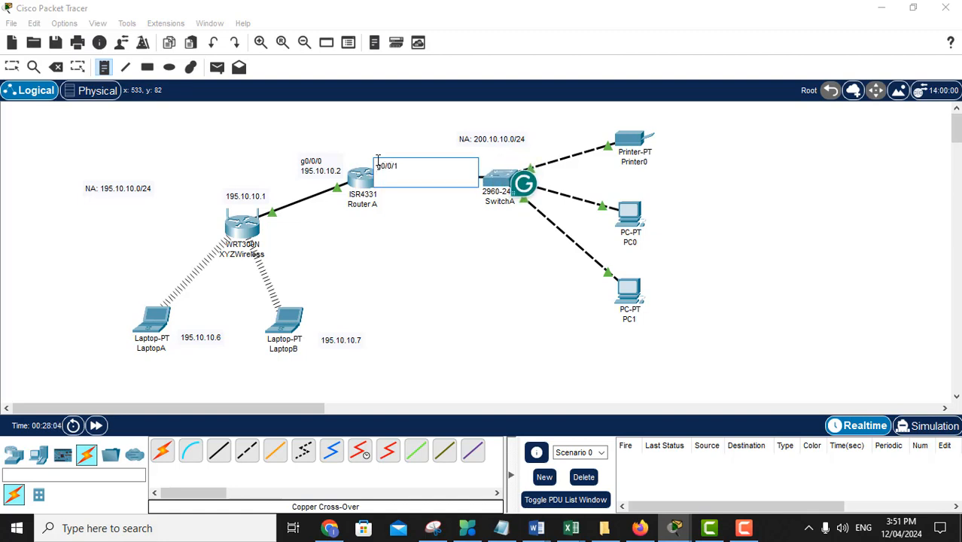
pyautogui.write('200.10.10.1')
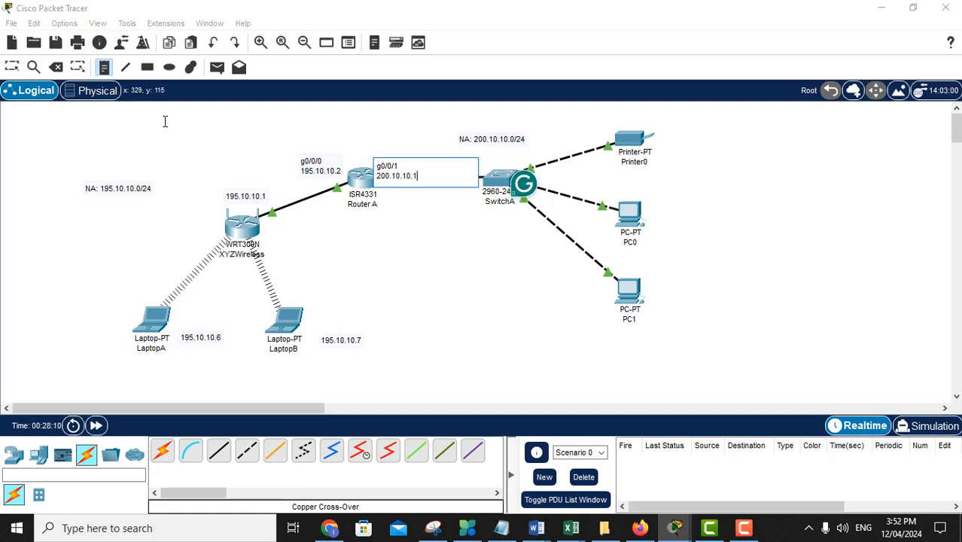
pyautogui.click(11, 67)
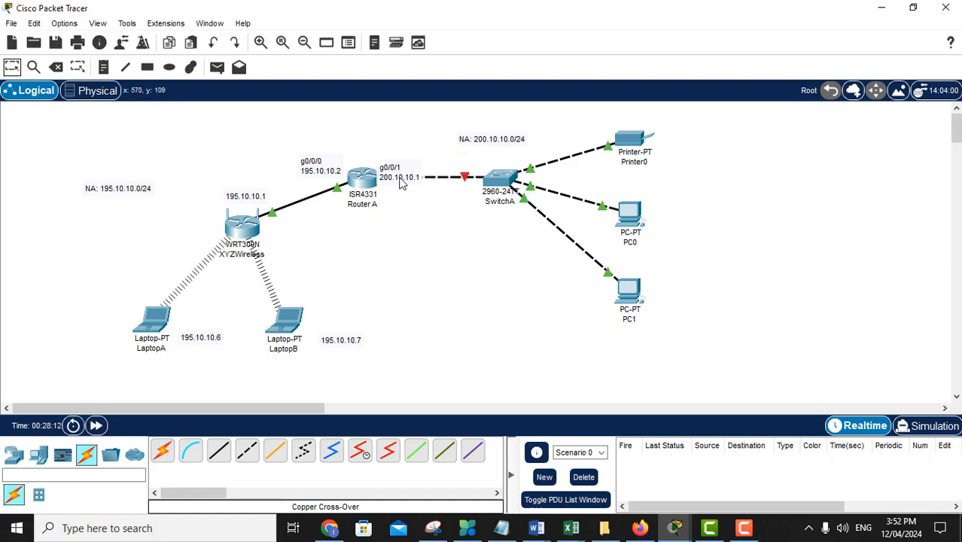
pyautogui.moveTo(397, 172); pyautogui.dragTo(400, 155)
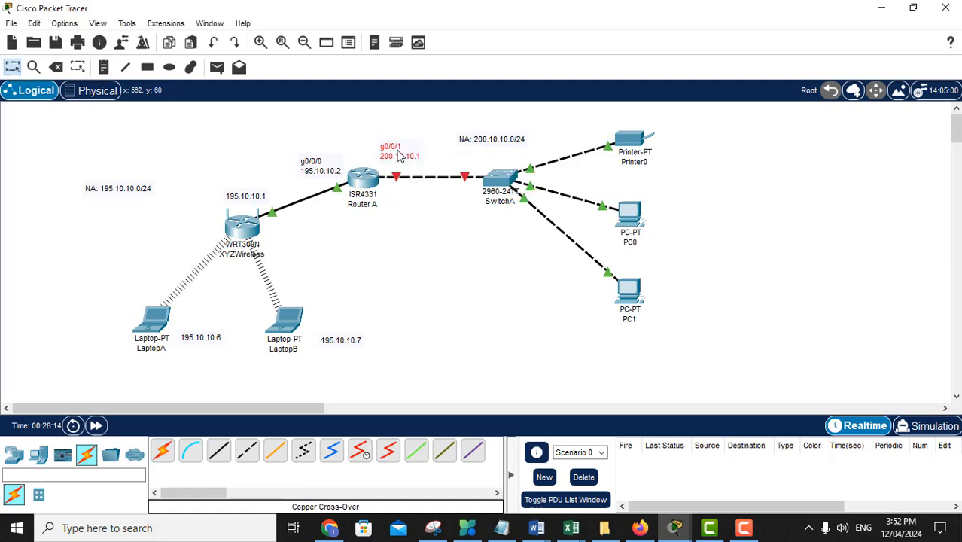
# Place an IP address note starting with 200.10.10. beside Printer0.
pyautogui.click(103, 67)
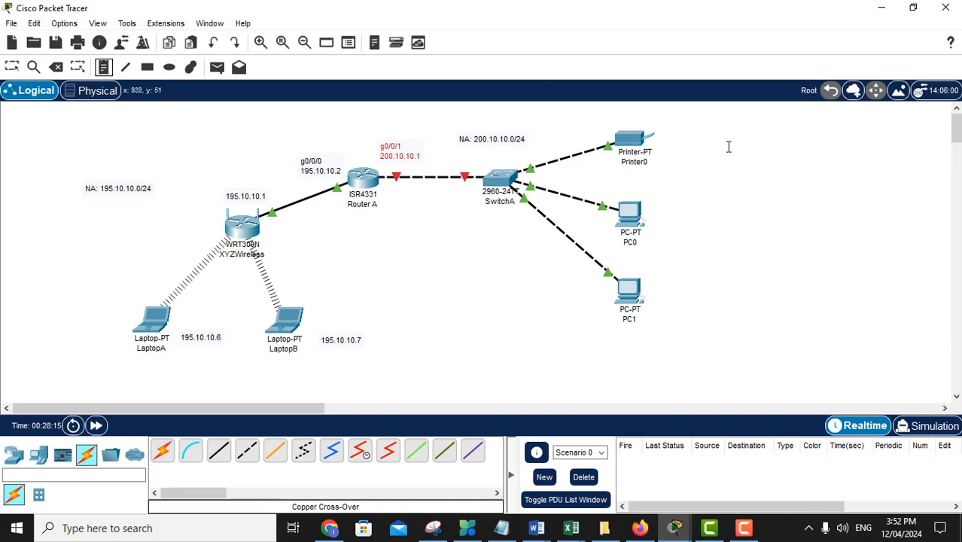
pyautogui.click(684, 146)
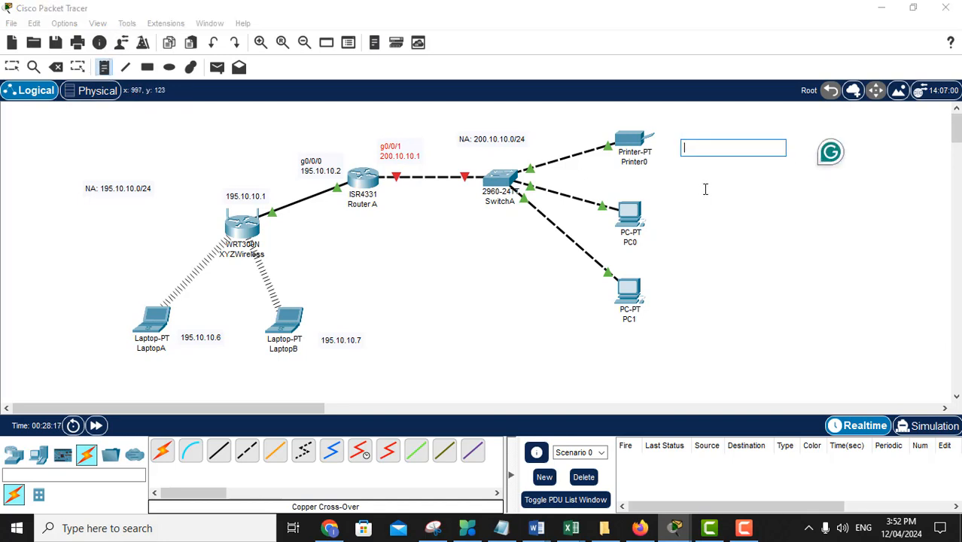
pyautogui.write('200')
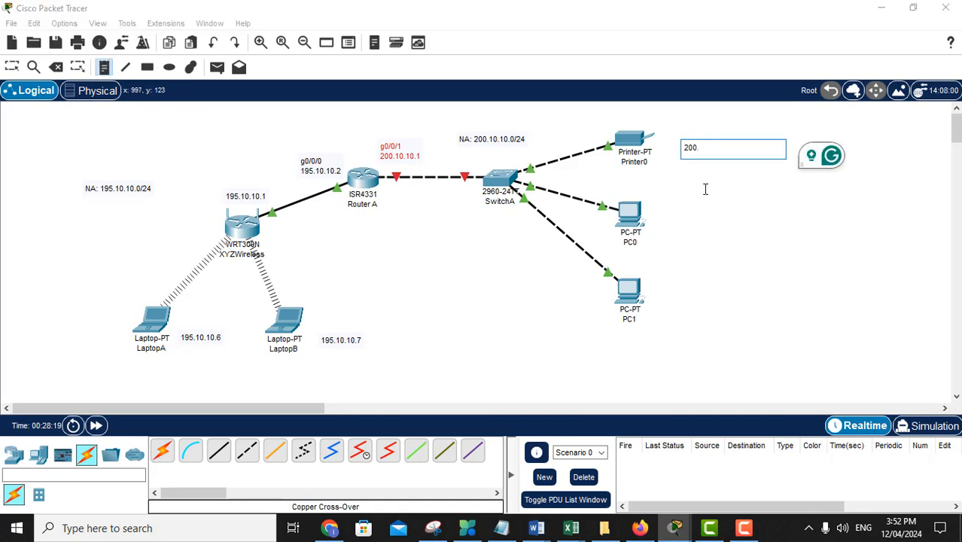
pyautogui.write('.10.10.')
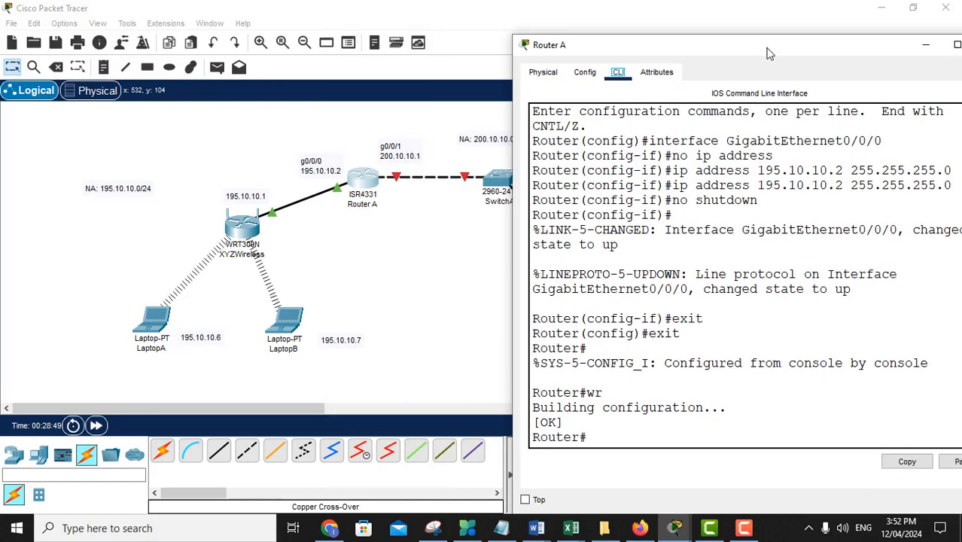
# Configure Router A's GigabitEthernet0/0/1 interface with IPv4 address 200.10.10.1 and subnet mask 255.255.255.0, and turn its port on.
pyautogui.moveTo(767, 49); pyautogui.dragTo(747, 49)
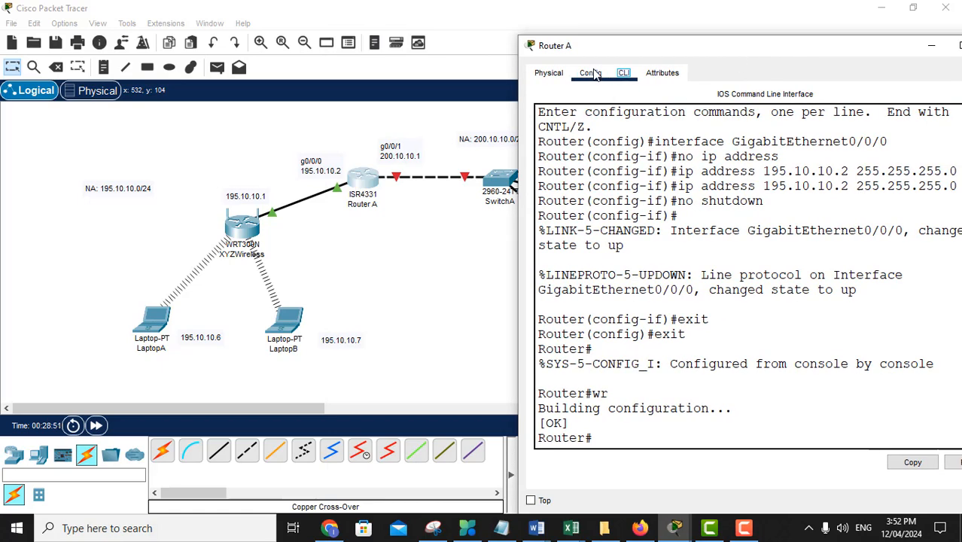
pyautogui.click(593, 73)
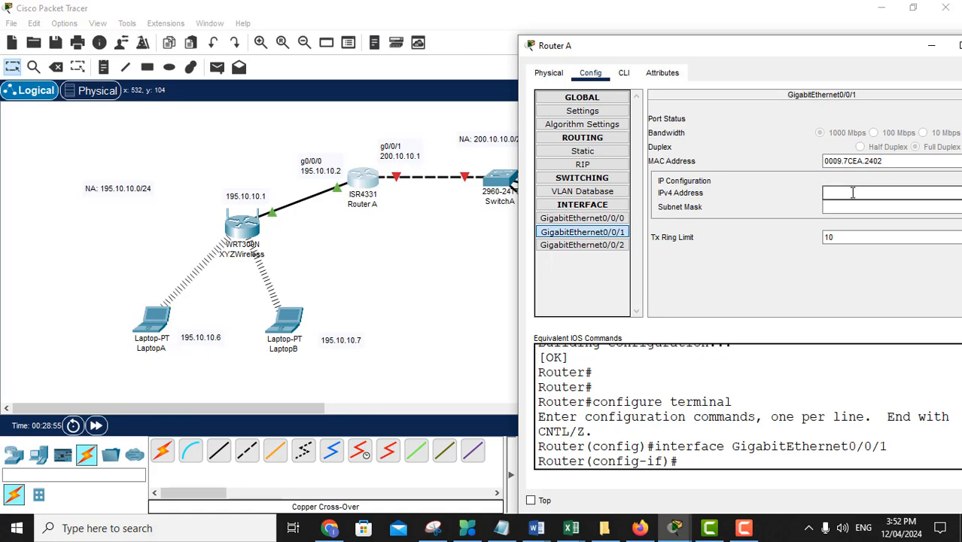
pyautogui.moveTo(792, 55); pyautogui.dragTo(751, 61)
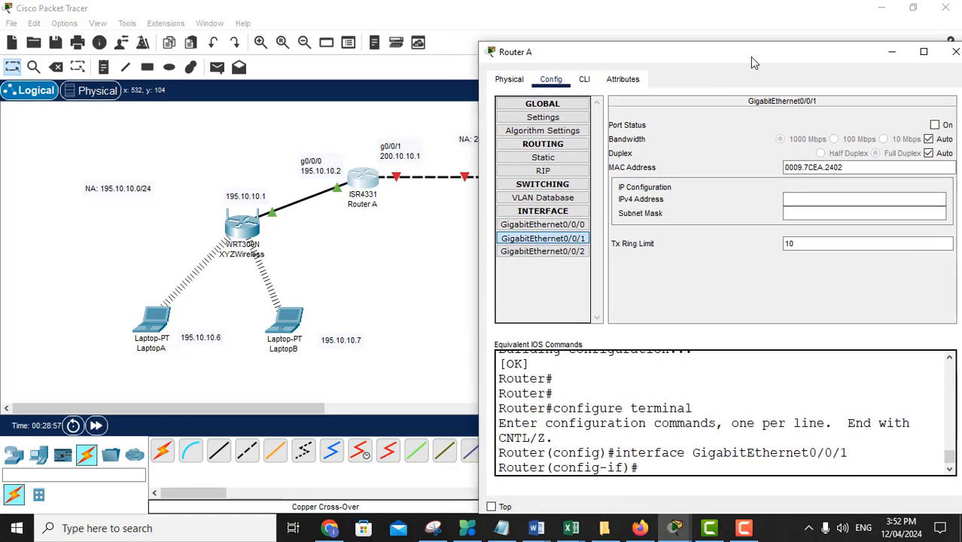
pyautogui.click(858, 200)
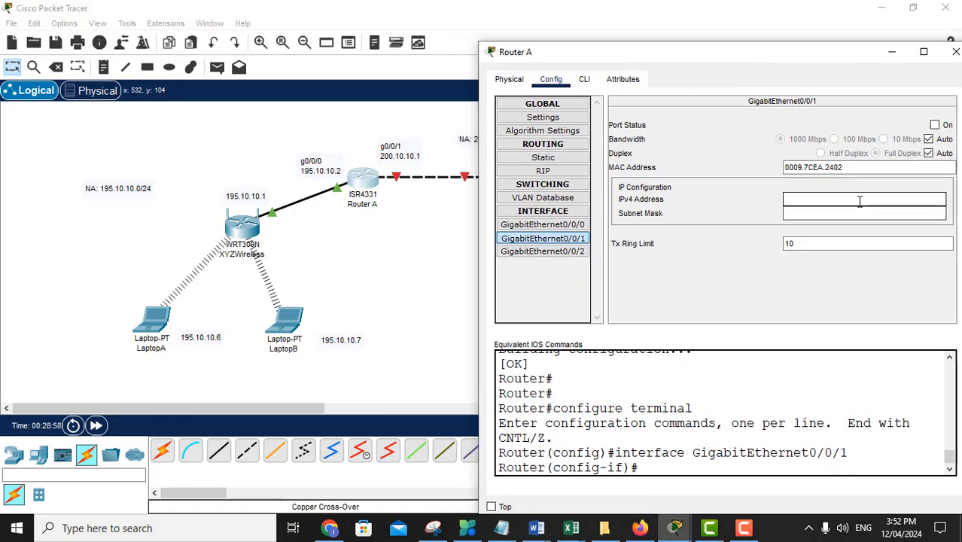
pyautogui.write('200')
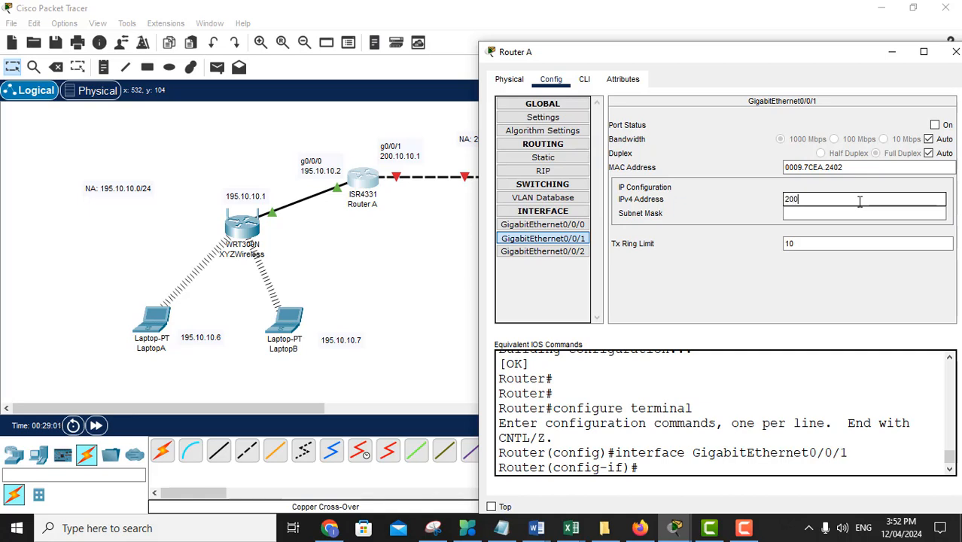
pyautogui.write('.10.10.1')
pyautogui.click(801, 216)
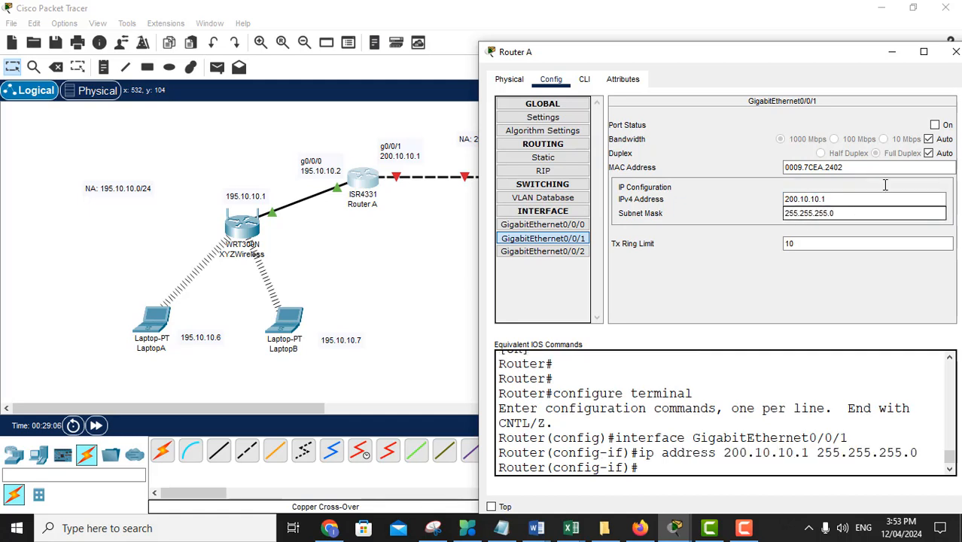
pyautogui.click(935, 125)
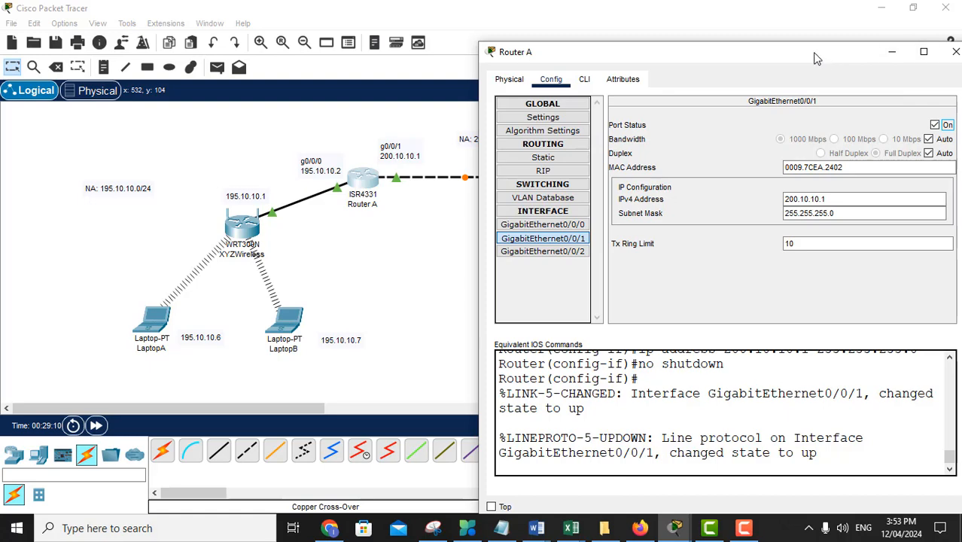
# Open Router A's command line and arrange it side by side with the Notepad window containing the DHCP commands.
pyautogui.moveTo(830, 60); pyautogui.dragTo(681, 65)
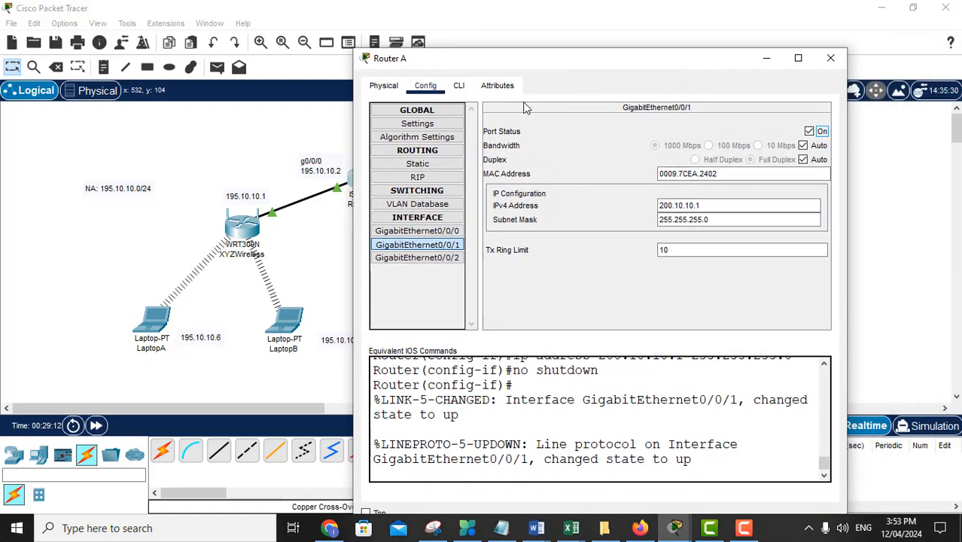
pyautogui.click(459, 88)
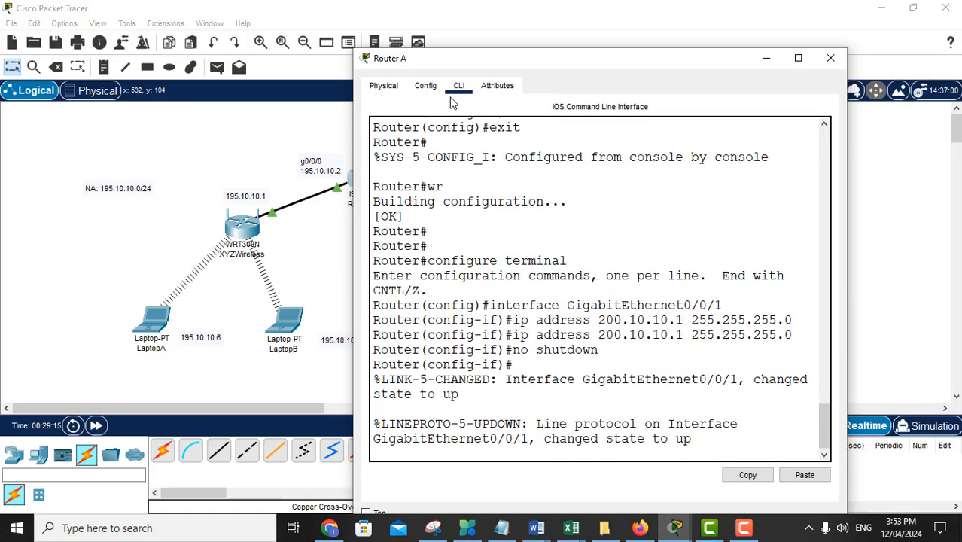
pyautogui.press('Return')
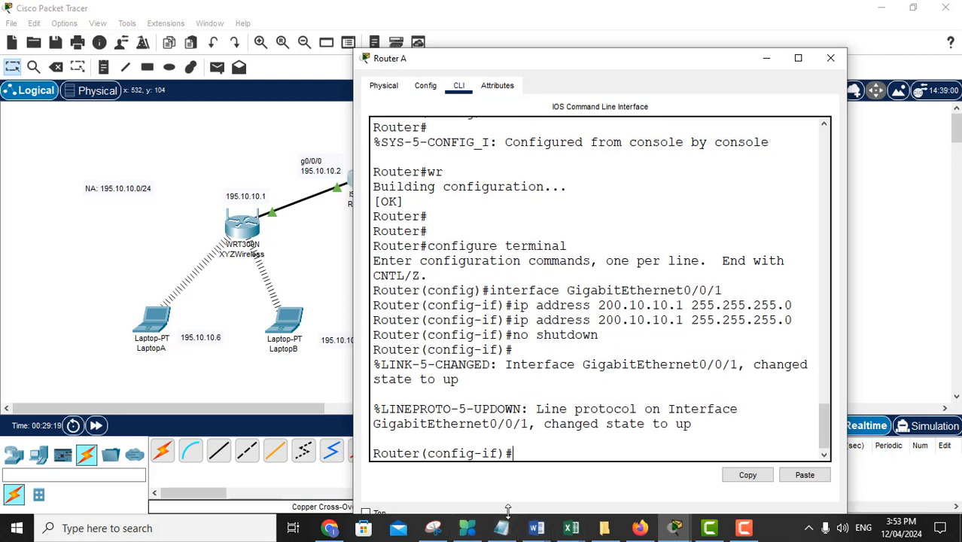
pyautogui.moveTo(555, 59); pyautogui.dragTo(663, 11)
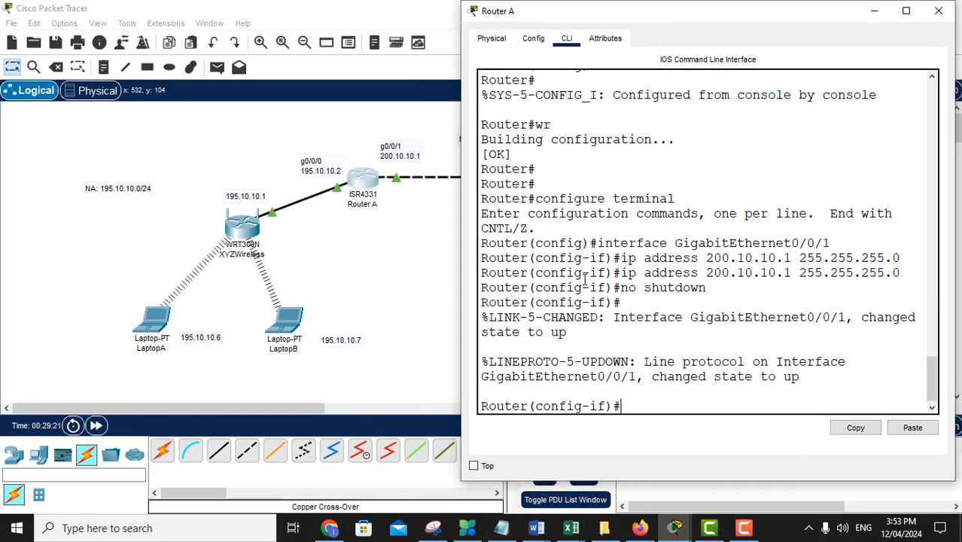
pyautogui.click(501, 528)
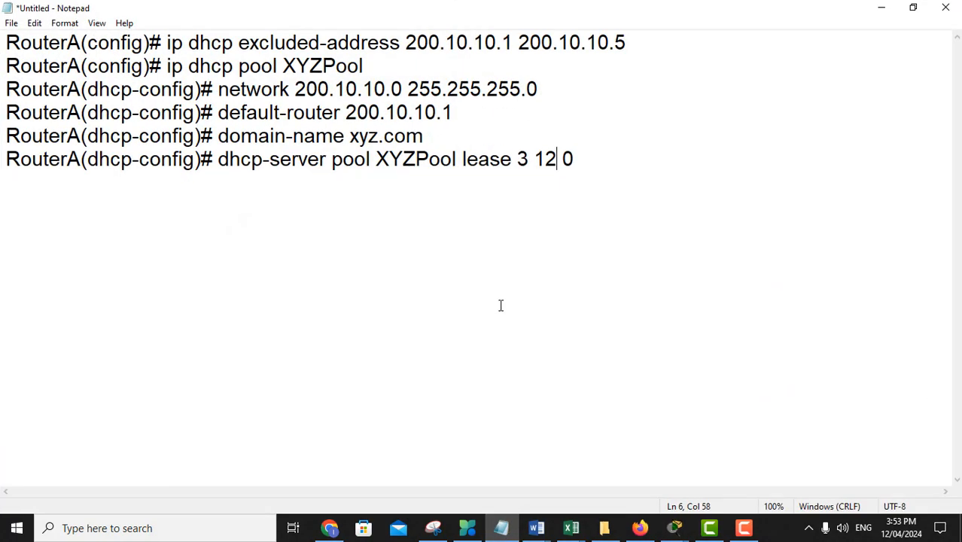
pyautogui.click(912, 7)
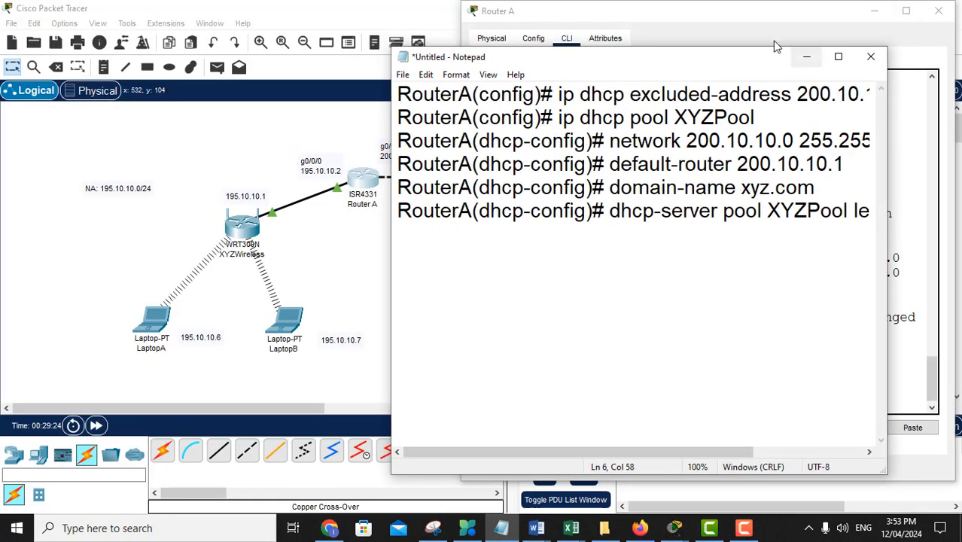
pyautogui.moveTo(647, 59); pyautogui.dragTo(256, 42)
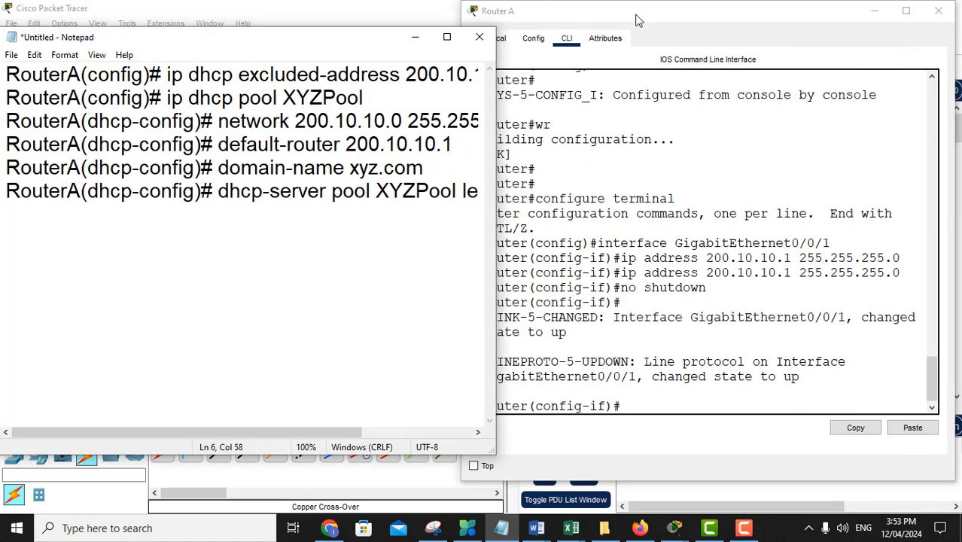
pyautogui.moveTo(637, 19); pyautogui.dragTo(662, 25)
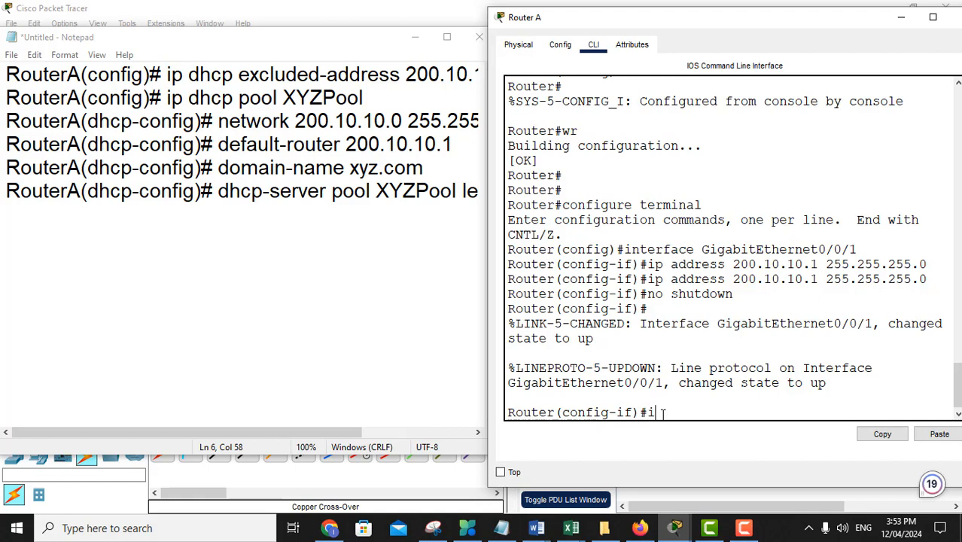
# Exclude addresses 200.10.10.1 through 200.10.10.5 from DHCP on Router A using the ip dhcp excluded command.
pyautogui.write('p dhc')
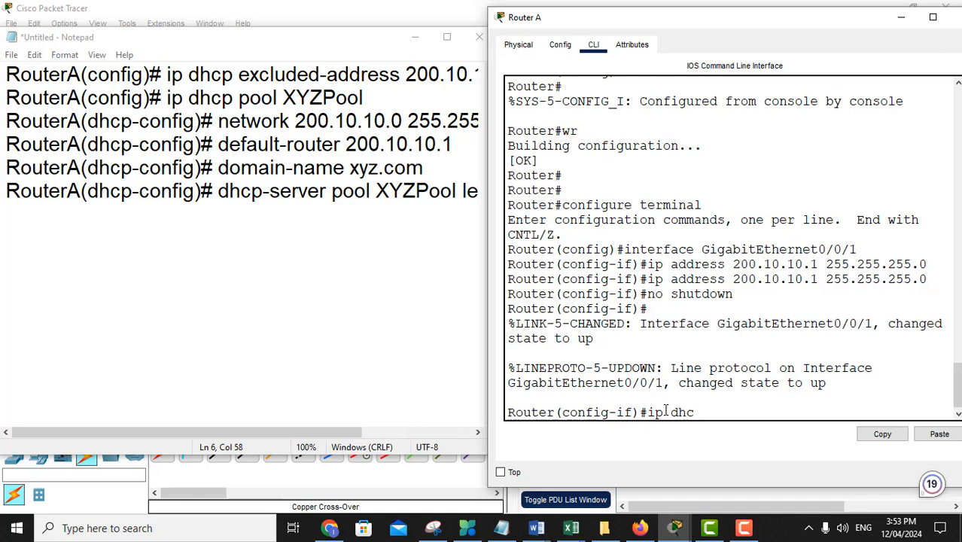
pyautogui.write('p ex')
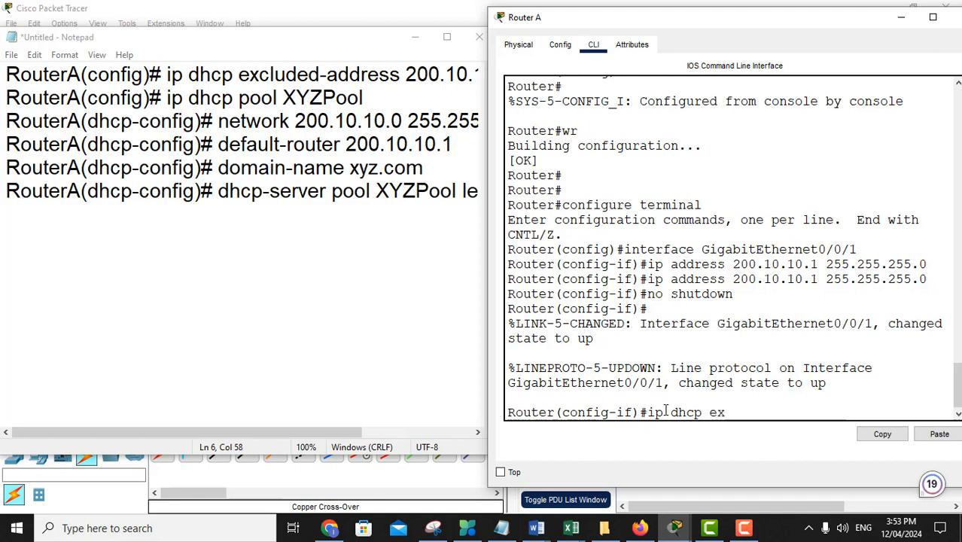
pyautogui.write('cluded 200')
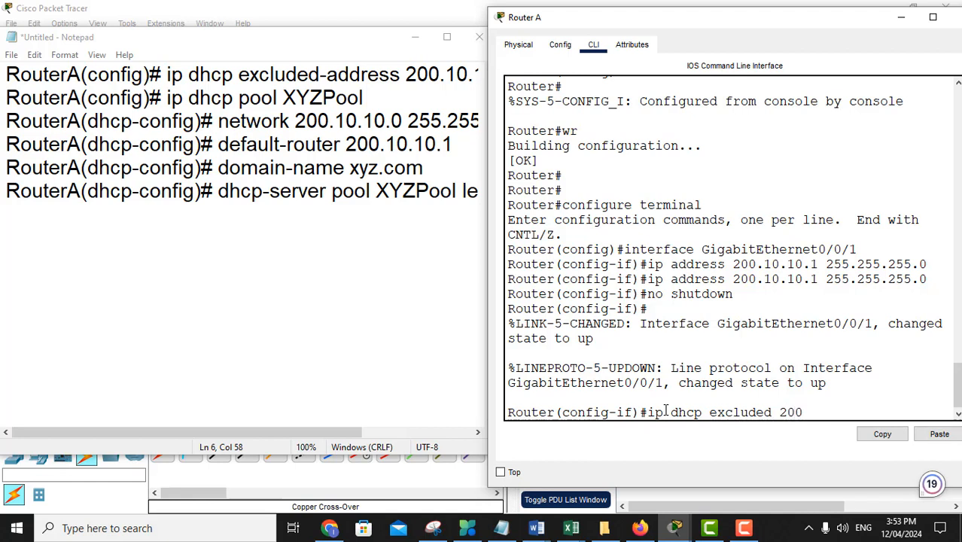
pyautogui.write('.10.10.1')
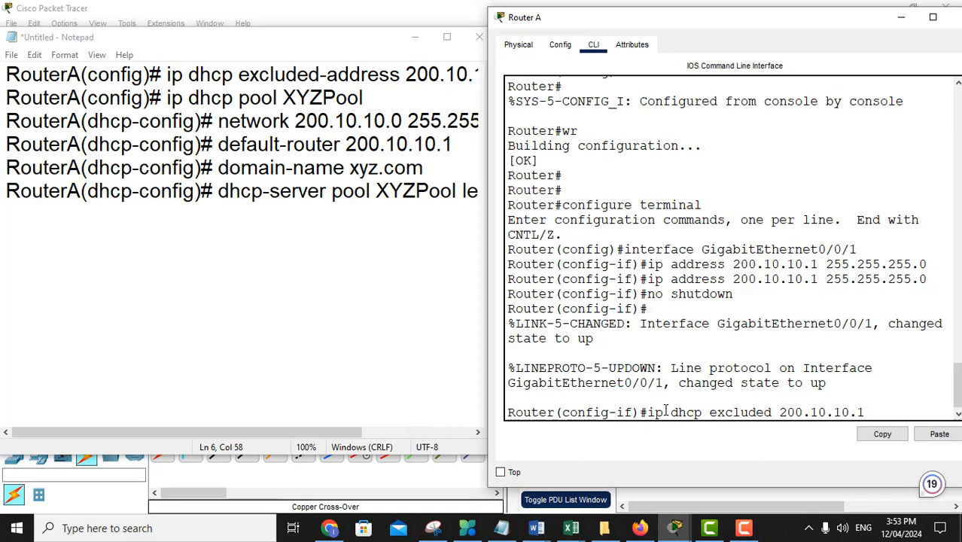
pyautogui.write('200.10.10')
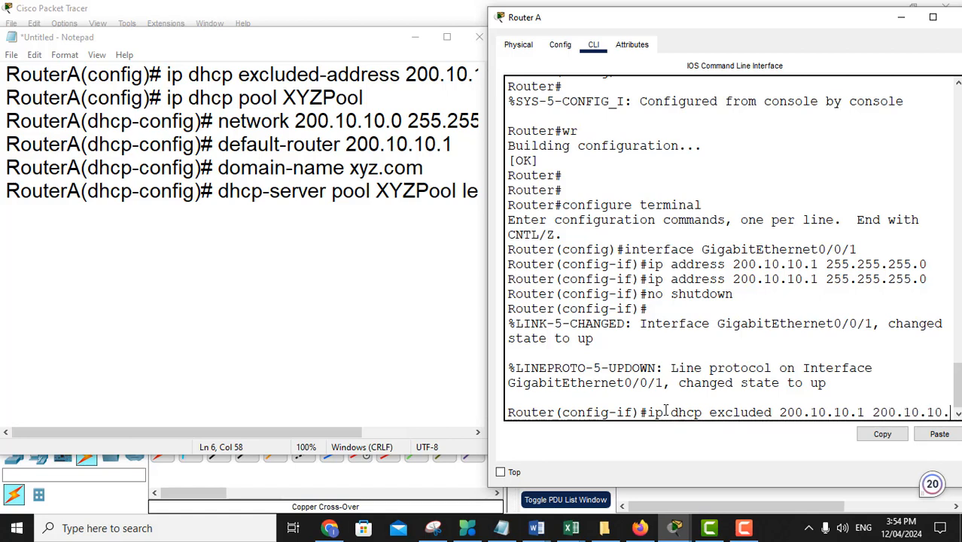
pyautogui.write('.5')
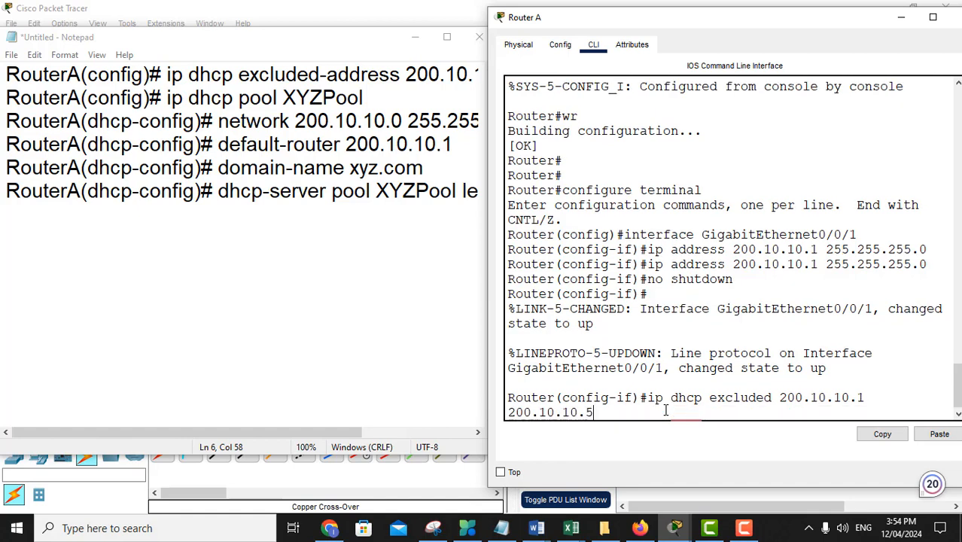
pyautogui.press('Return')
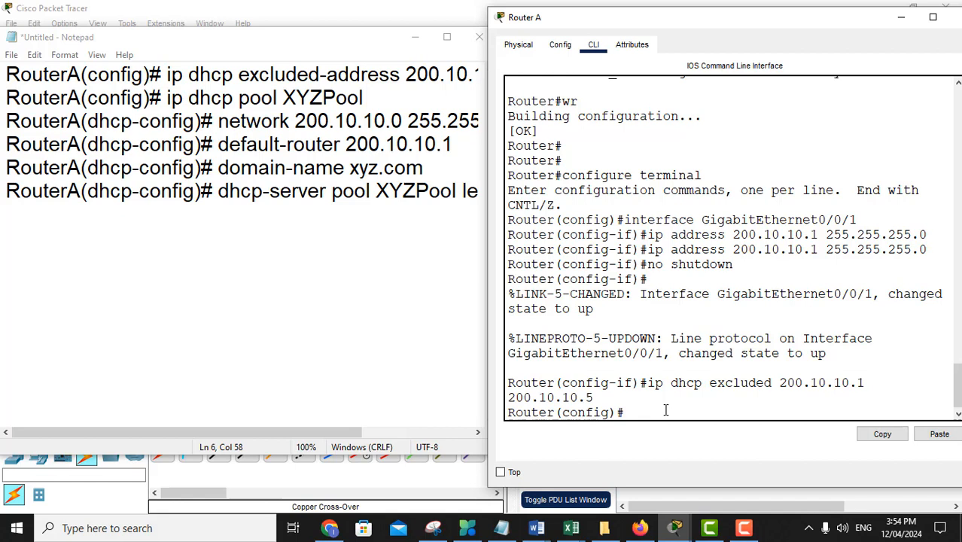
# Create the DHCP pool XYZPool on Router A with network 200.10.10.0 and mask 255.255.255.0.
pyautogui.write('ip dhcp pool XYZPool')
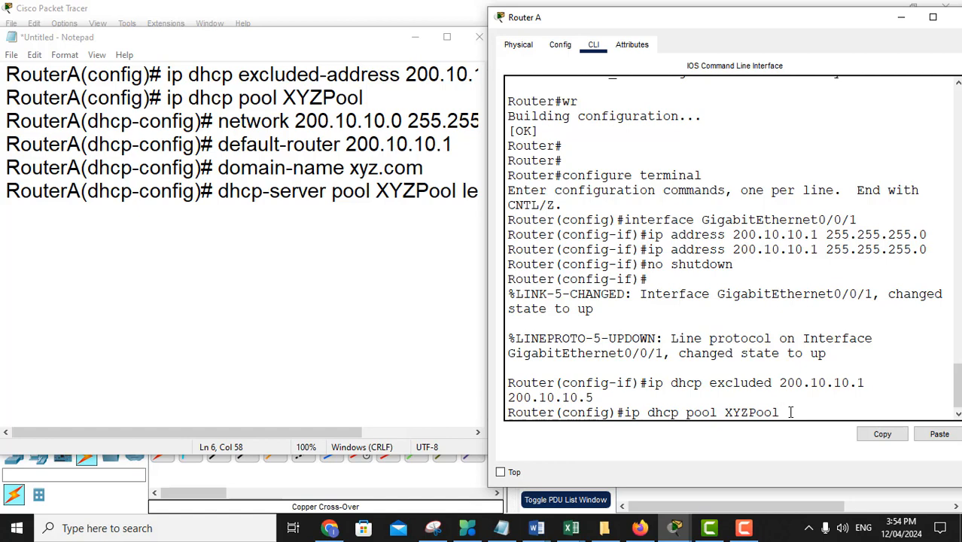
pyautogui.press('Return')
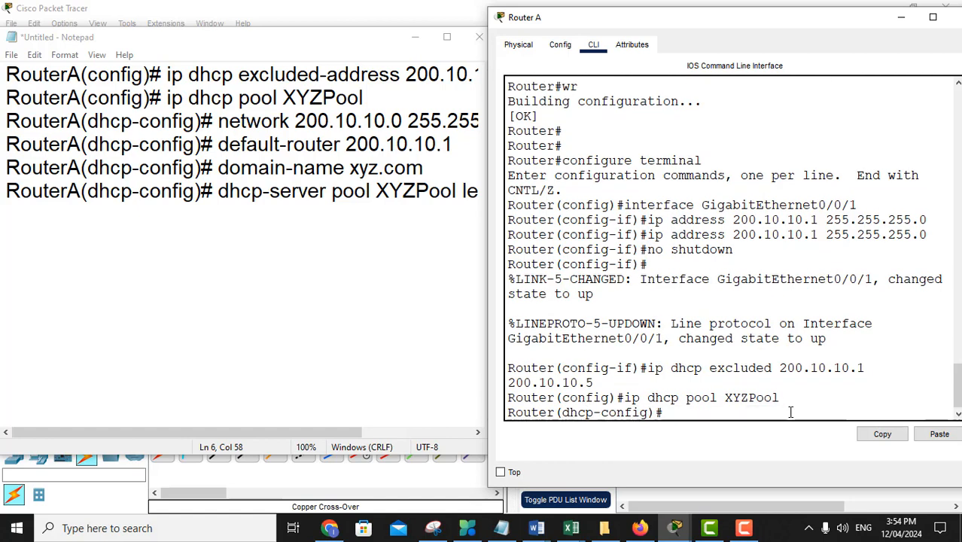
pyautogui.write('network ')
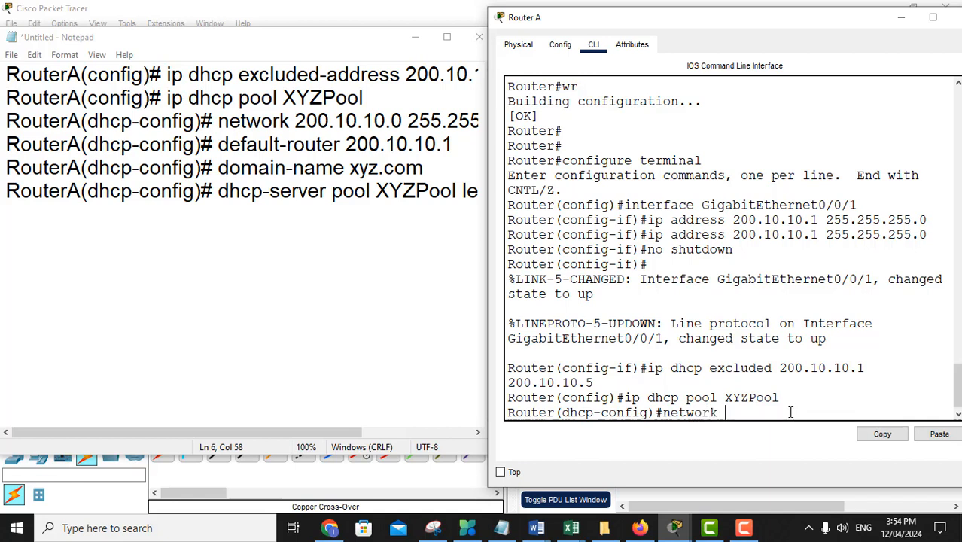
pyautogui.write('200.10.')
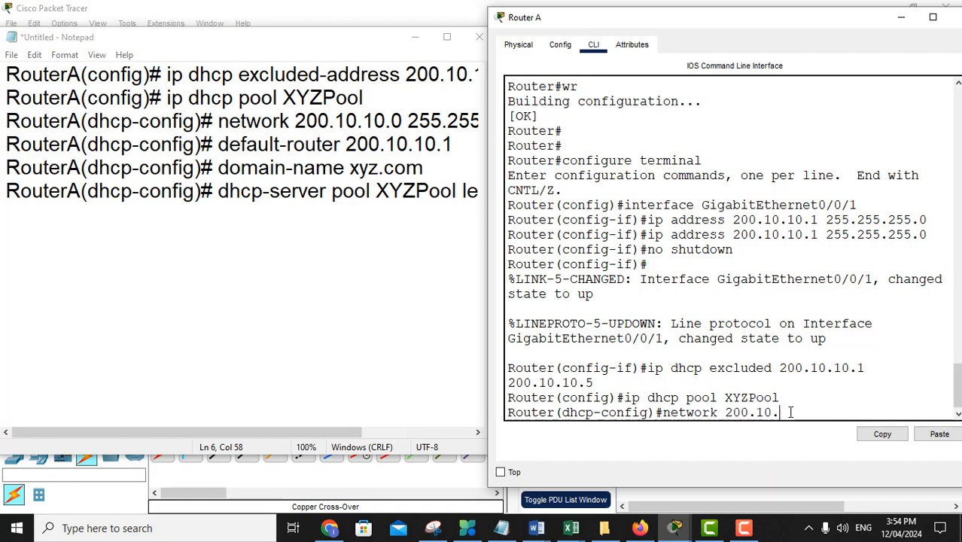
pyautogui.write('10.0 255.255.255.0')
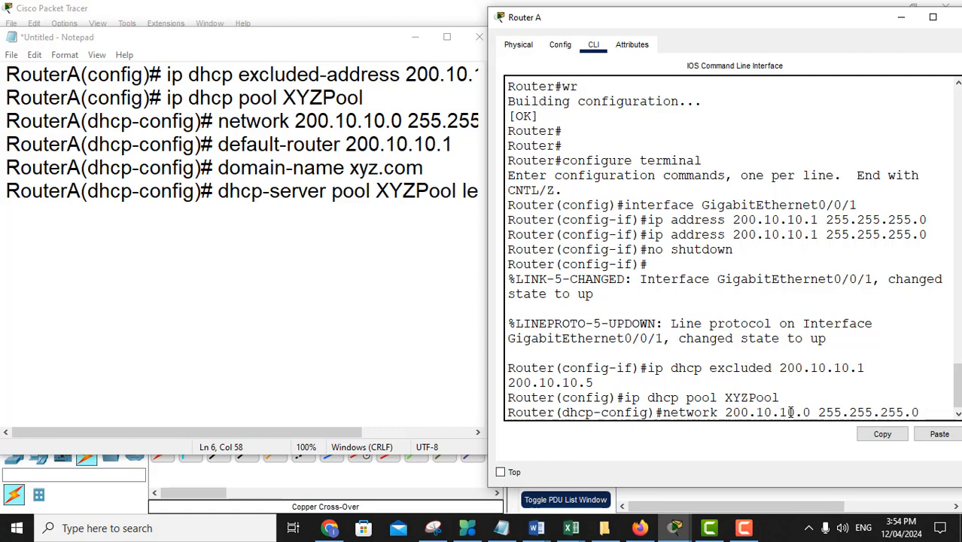
pyautogui.press('Return')
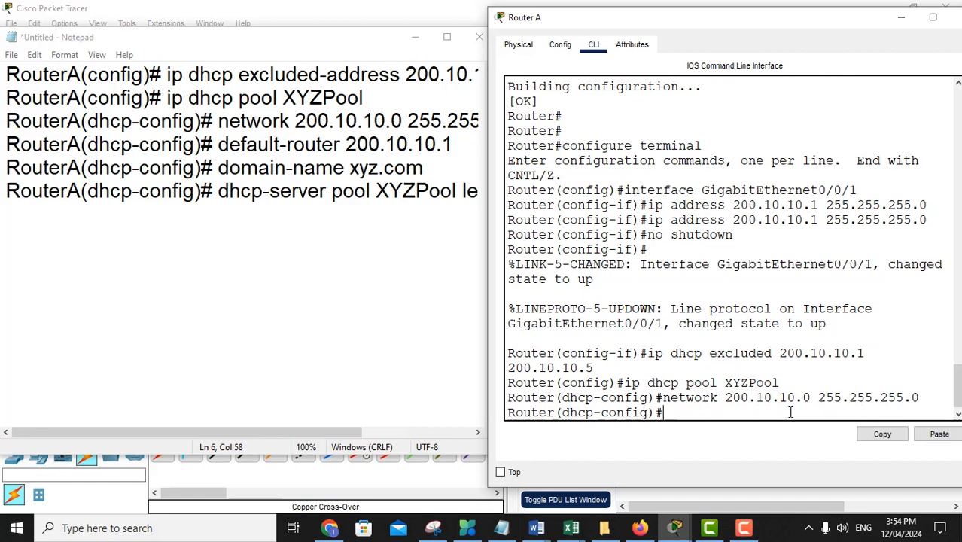
# Set the default router of the XYZPool DHCP pool to 200.10.10.1.
pyautogui.write('default-router ')
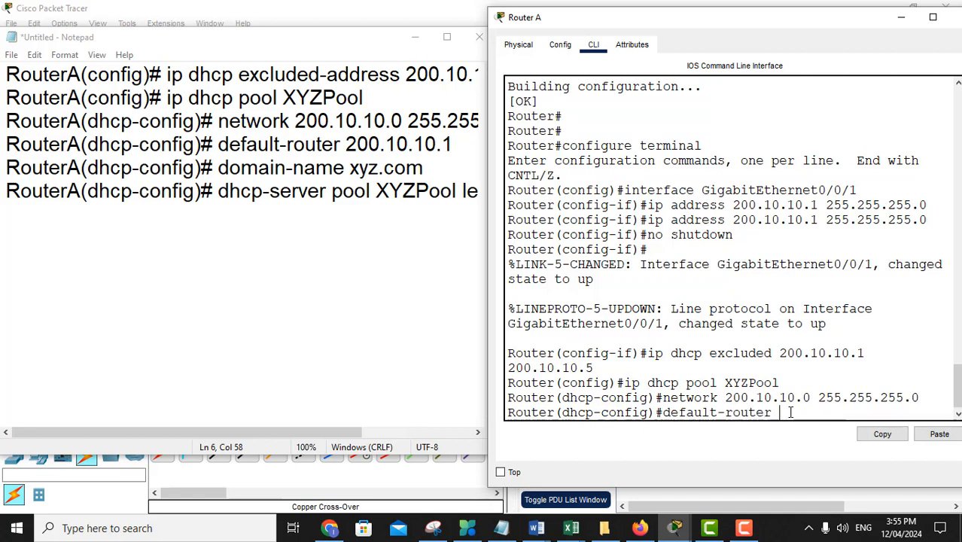
pyautogui.write('200.10.10.1')
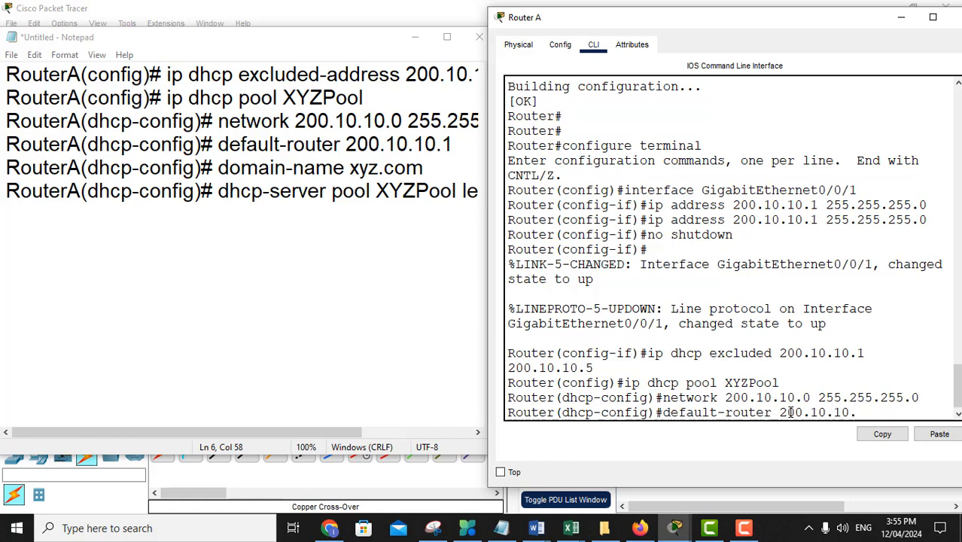
pyautogui.press('Return')
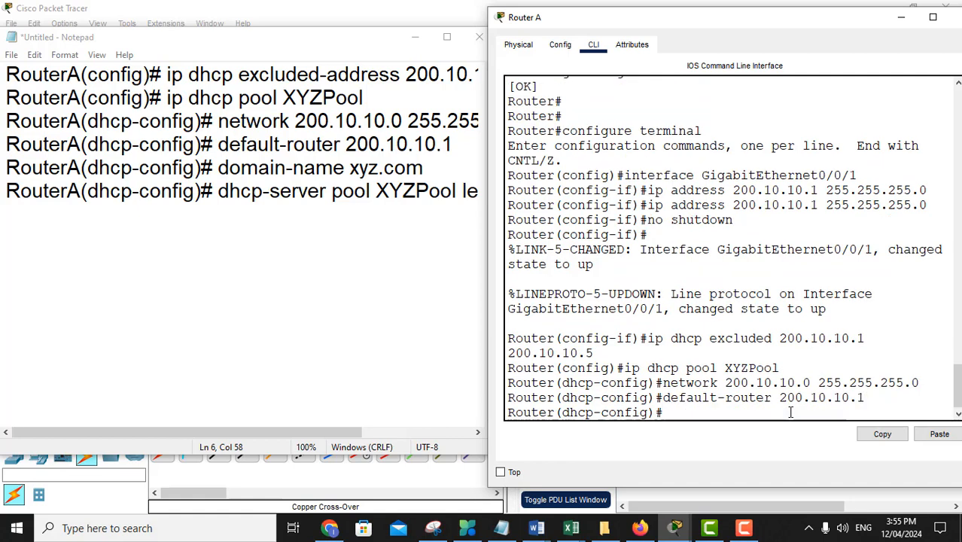
# Enter xyz.com as the domain name for the XYZPool DHCP pool.
pyautogui.write('domain')
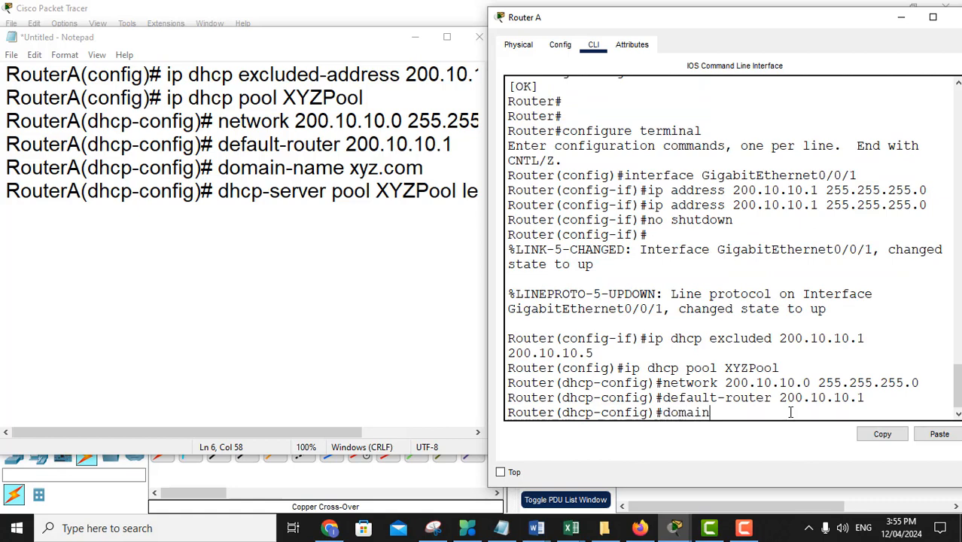
pyautogui.write('-name z')
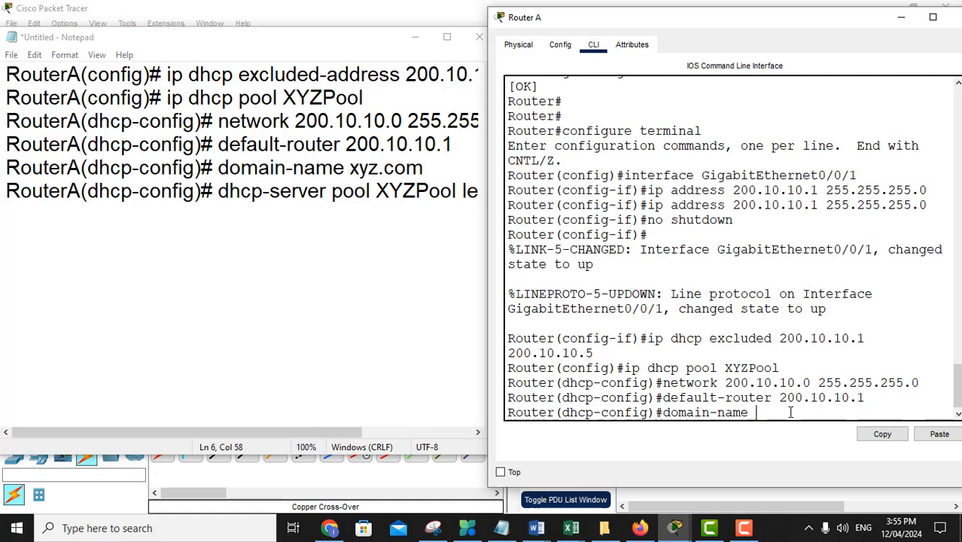
pyautogui.write('x')
pyautogui.press('BackSpace')
pyautogui.press('BackSpace')
pyautogui.write('xyz.com')
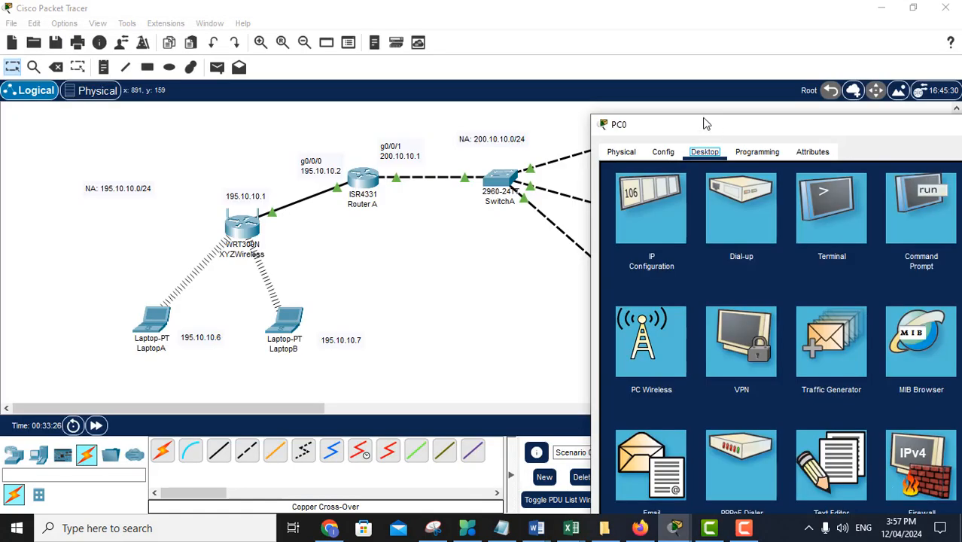
# Switch PC0's IPv4 configuration on FastEthernet0 from static to DHCP and close the PC0 window.
pyautogui.moveTo(715, 116); pyautogui.dragTo(574, 131)
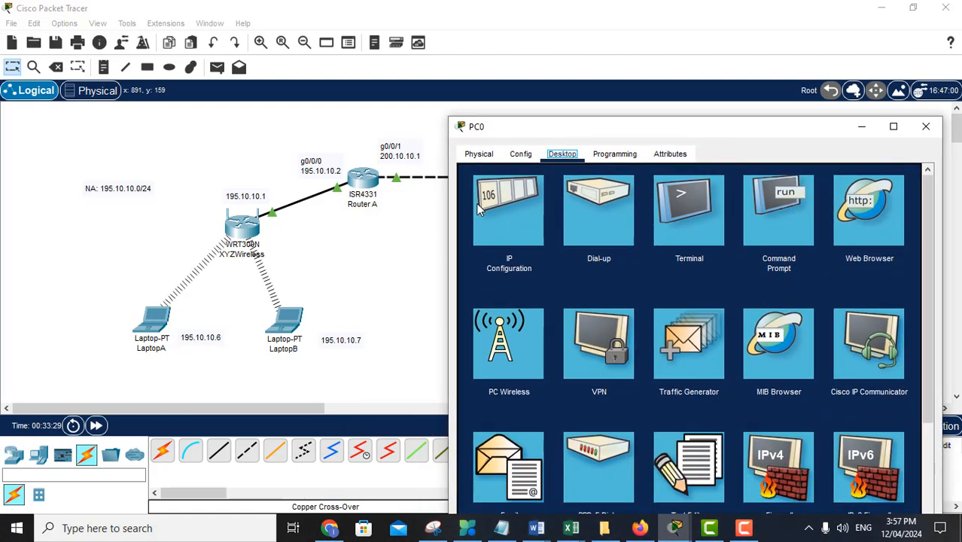
pyautogui.click(496, 223)
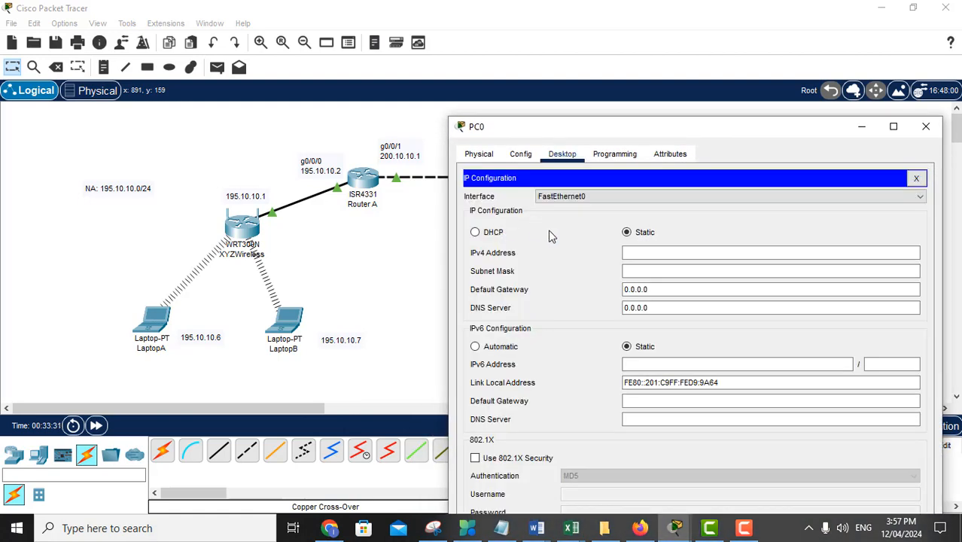
pyautogui.click(475, 232)
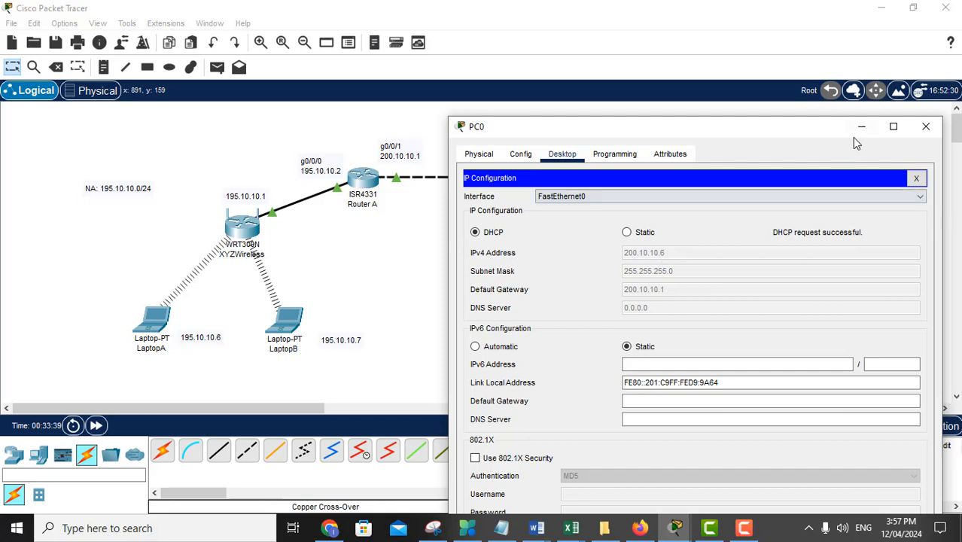
pyautogui.click(924, 126)
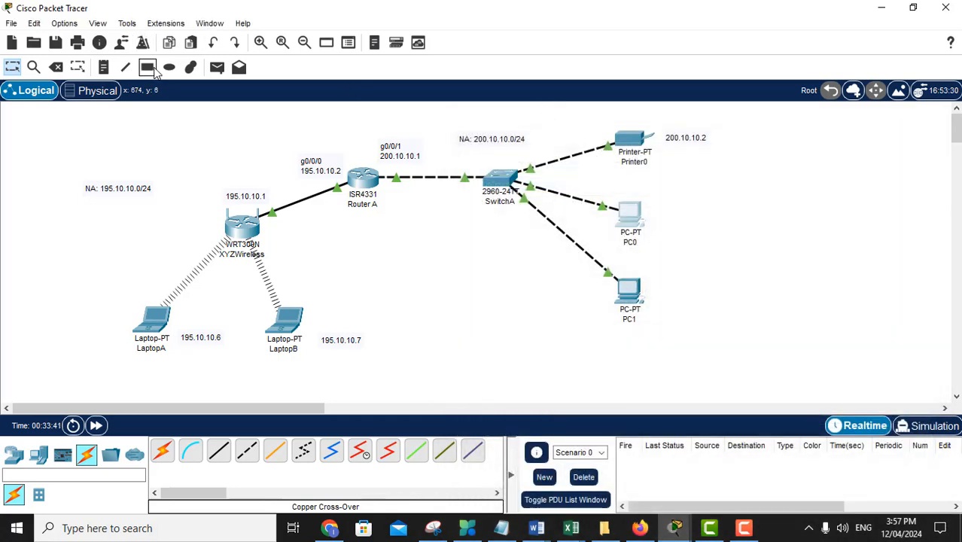
# Place a text note reading 200.10.10.6 beside PC0 in the topology and return to the Select tool.
pyautogui.click(103, 67)
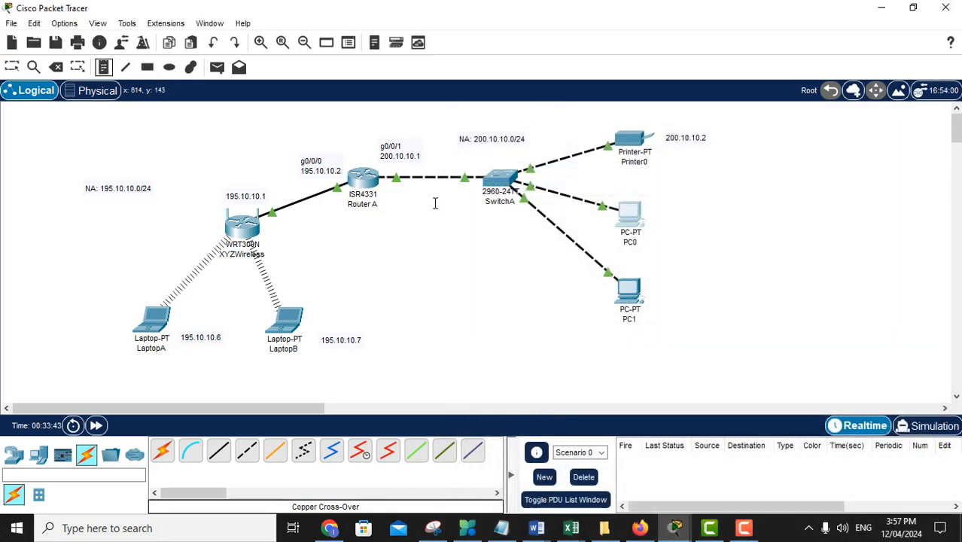
pyautogui.click(665, 216)
pyautogui.write('200.10')
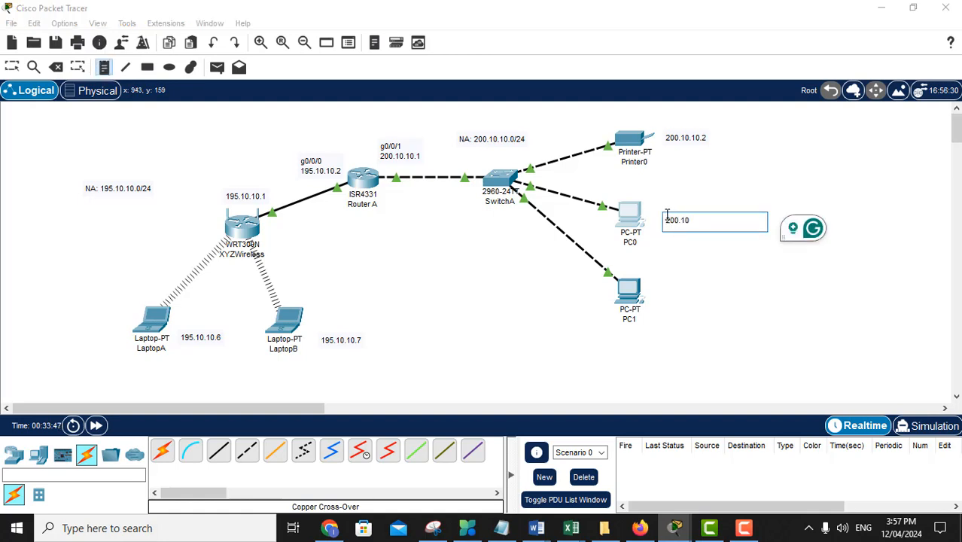
pyautogui.write('.10.')
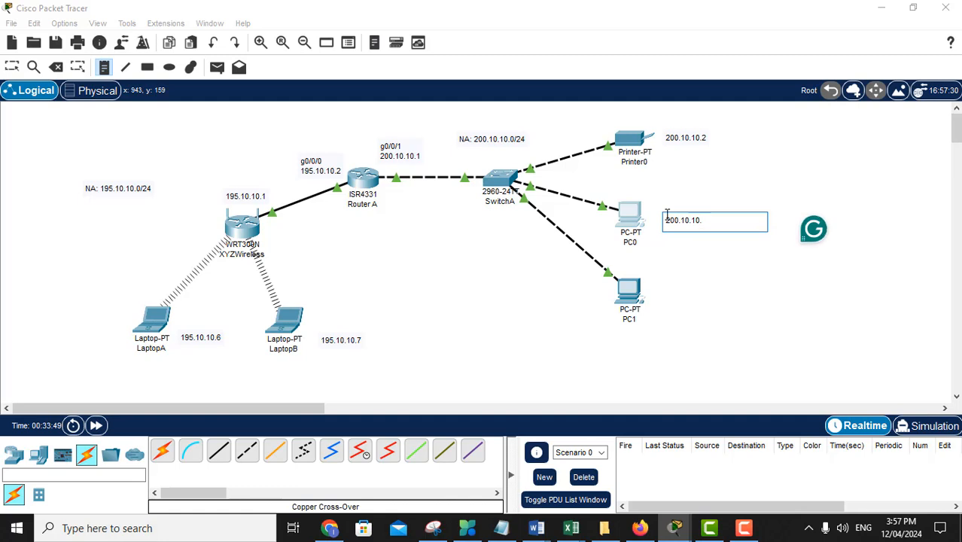
pyautogui.write('6')
pyautogui.click(724, 287)
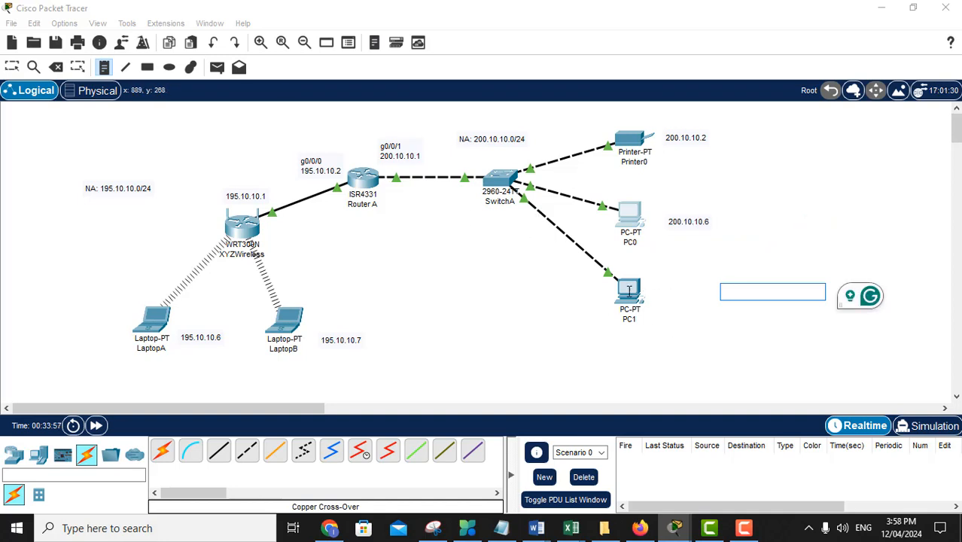
pyautogui.click(12, 65)
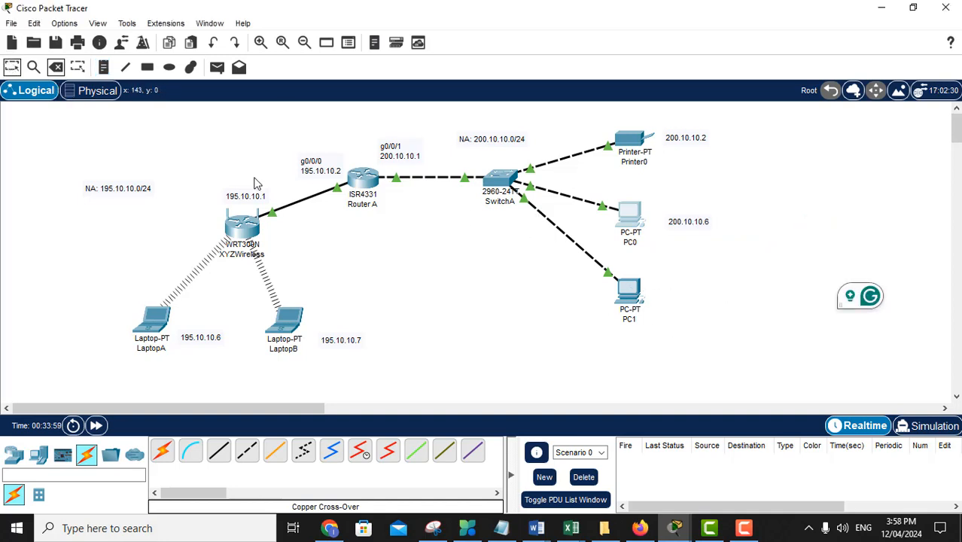
# Switch PC1's IPv4 configuration on FastEthernet0 from static to DHCP.
pyautogui.click(624, 295)
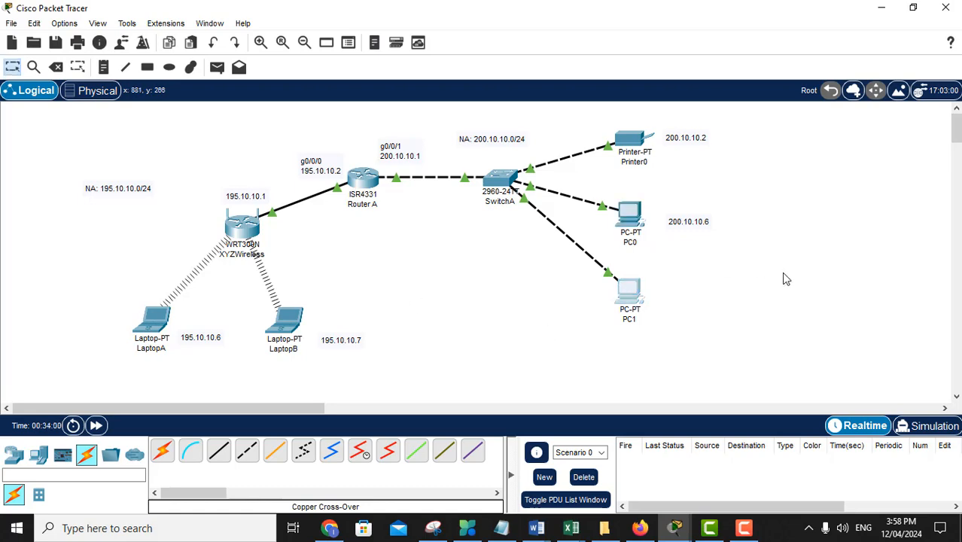
pyautogui.click(353, 46)
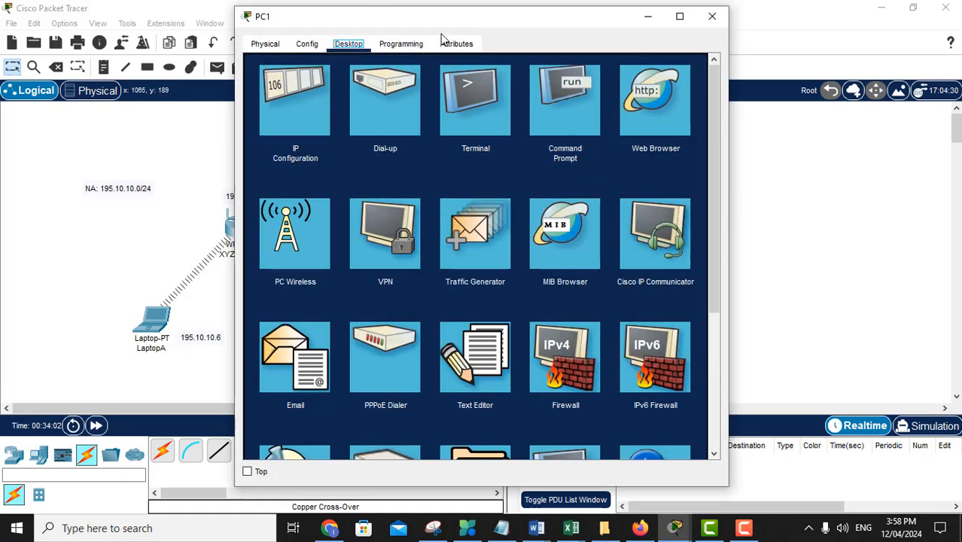
pyautogui.moveTo(442, 30); pyautogui.dragTo(781, 76)
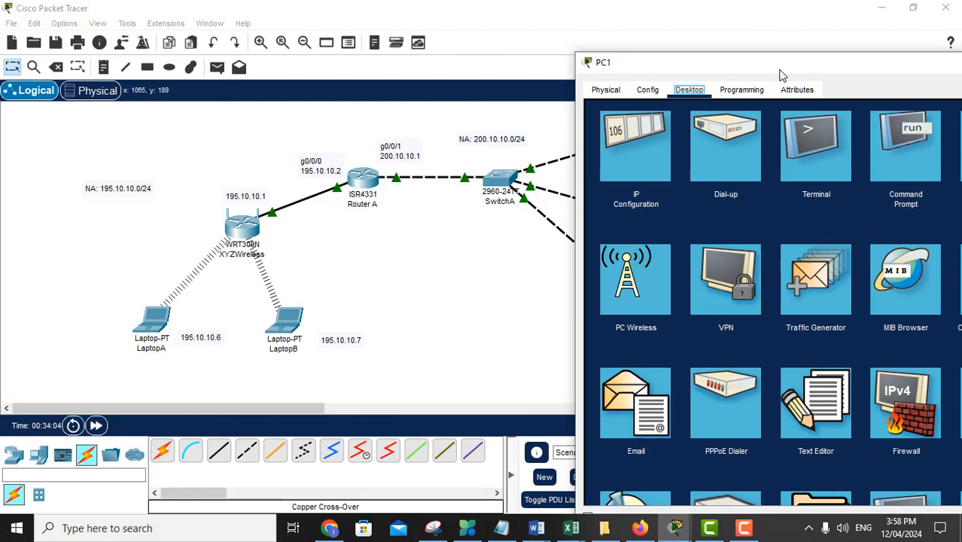
pyautogui.click(640, 145)
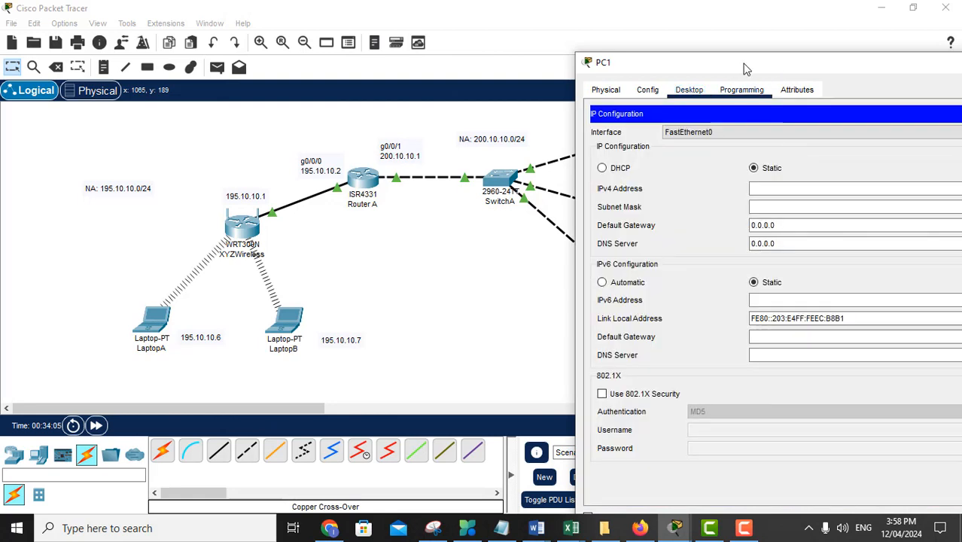
pyautogui.click(603, 169)
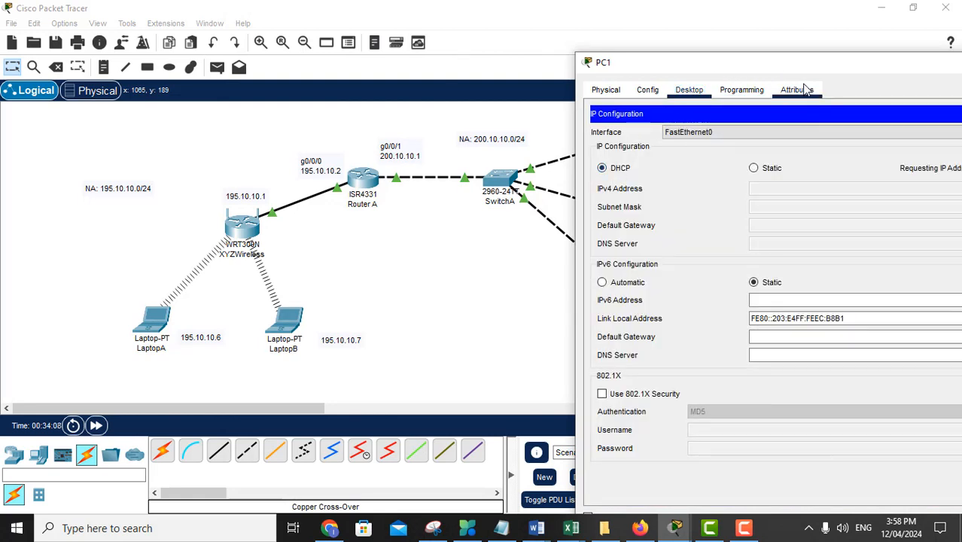
pyautogui.moveTo(784, 72); pyautogui.dragTo(739, 68)
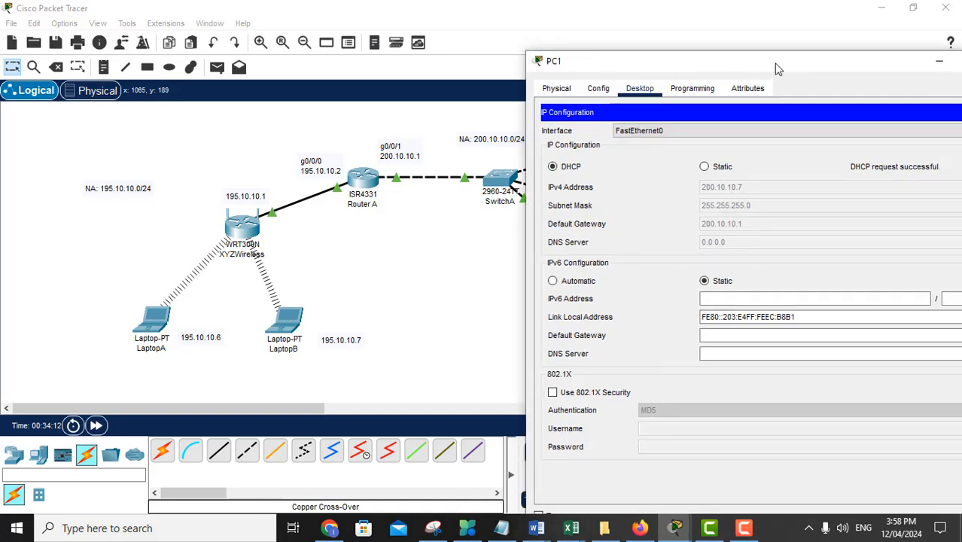
pyautogui.moveTo(777, 63); pyautogui.dragTo(651, 60)
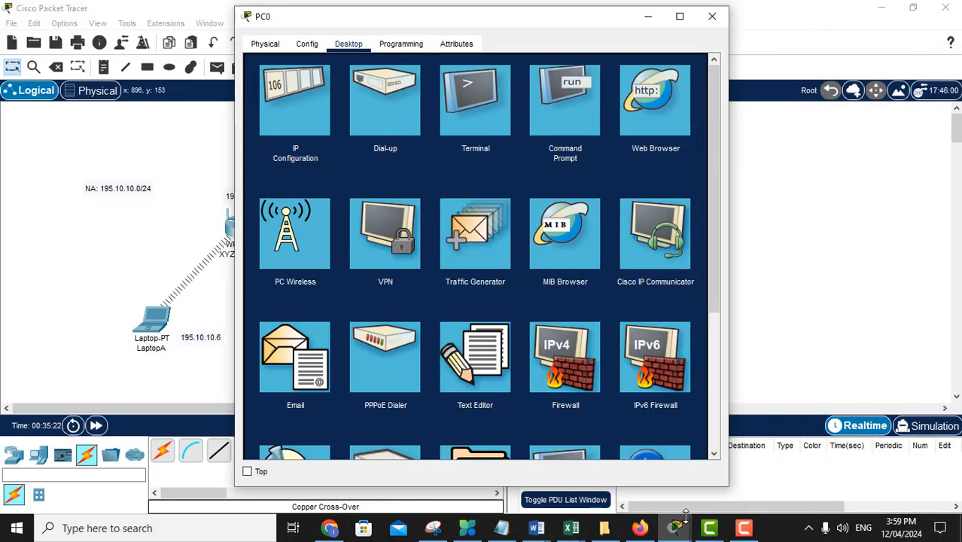
# Ping 200.10.10.6 from PC0's command prompt.
pyautogui.click(560, 128)
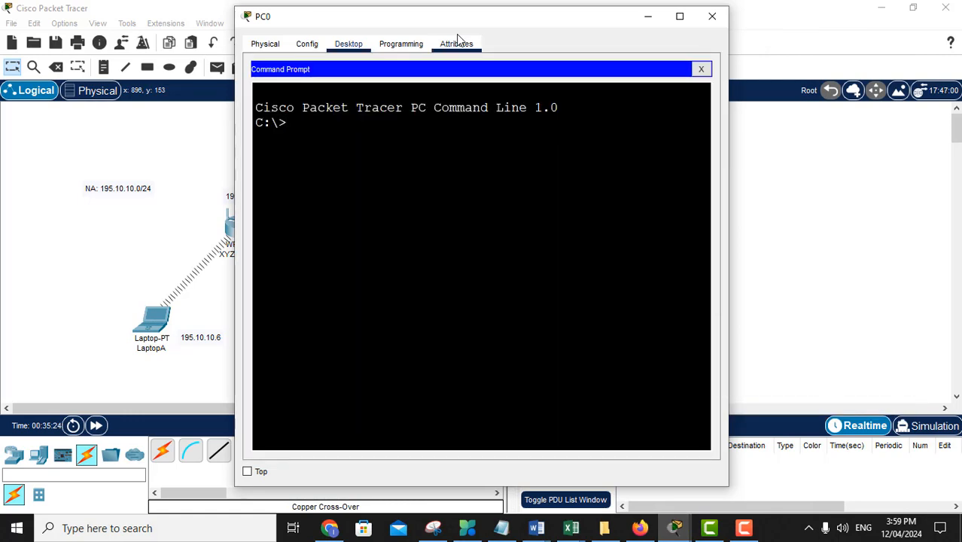
pyautogui.moveTo(457, 24); pyautogui.dragTo(309, 243)
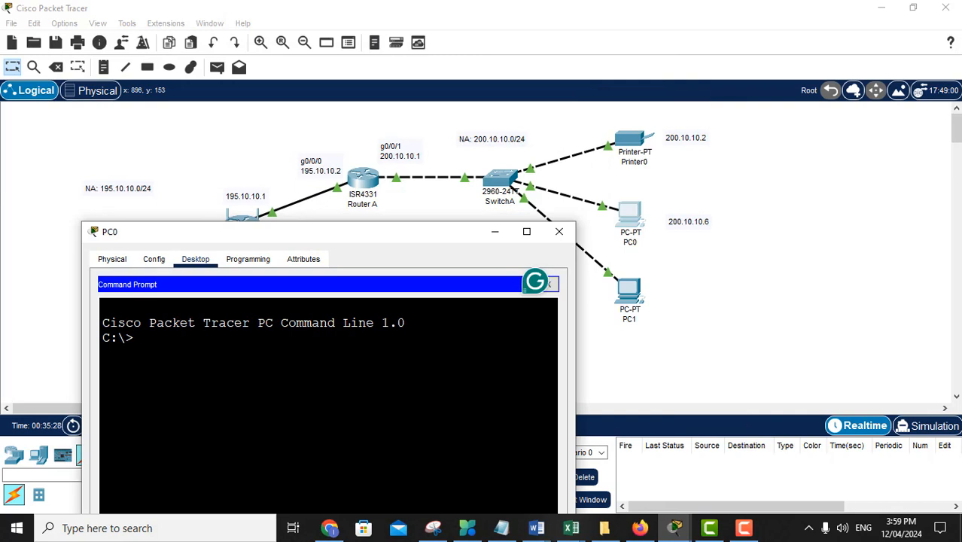
pyautogui.write('ping ')
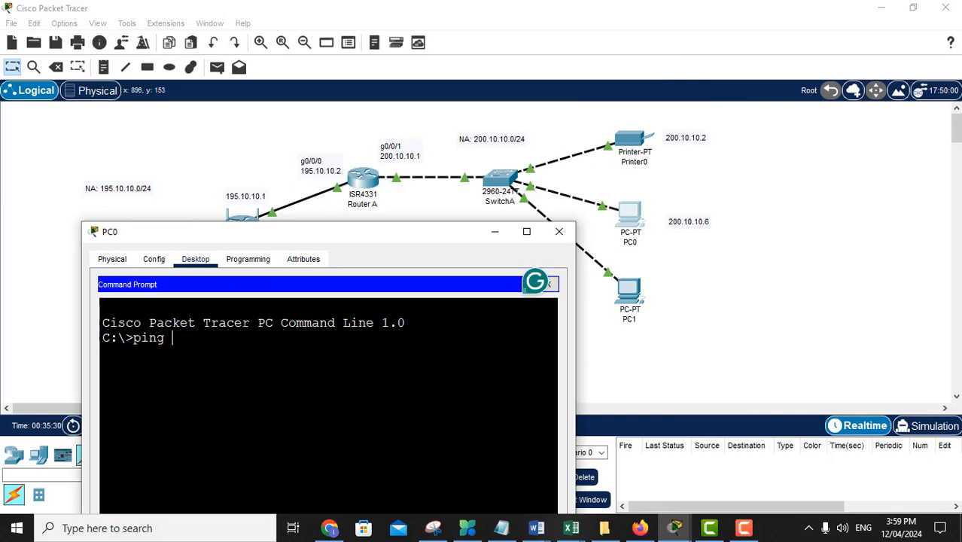
pyautogui.write('200.10.10.6')
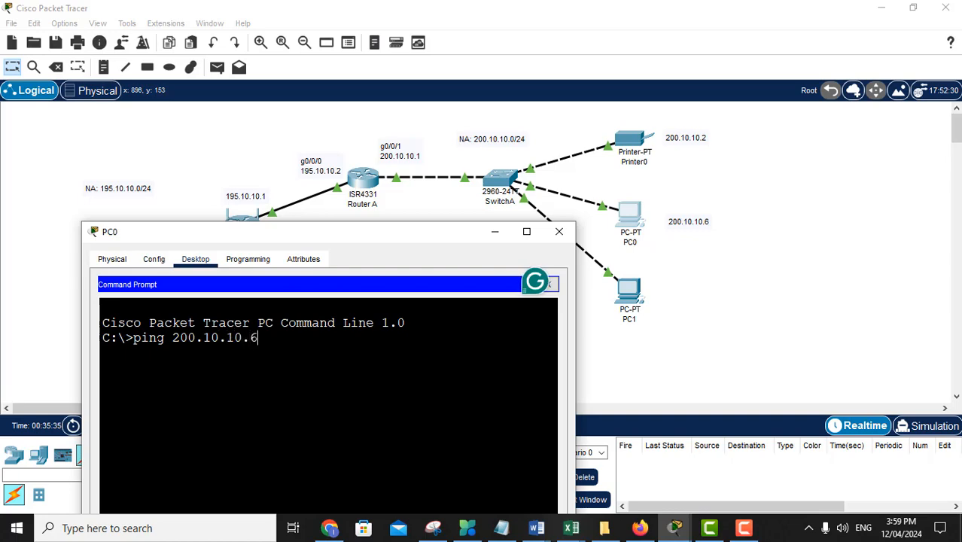
pyautogui.press('Return')
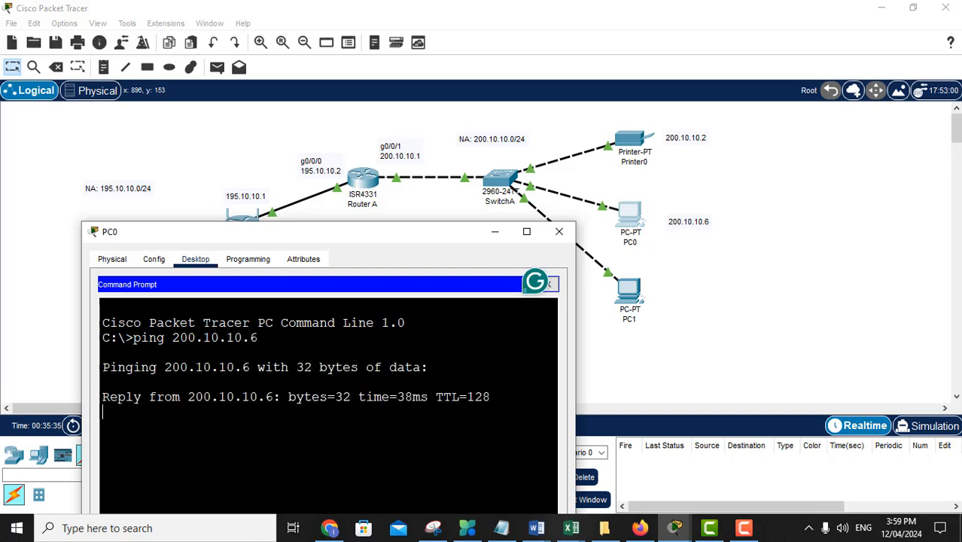
# Ping Router A's g0/0/1 address 200.10.10.1 from PC0's command prompt.
pyautogui.moveTo(327, 230); pyautogui.dragTo(708, 132)
pyautogui.moveTo(750, 74); pyautogui.dragTo(754, 69)
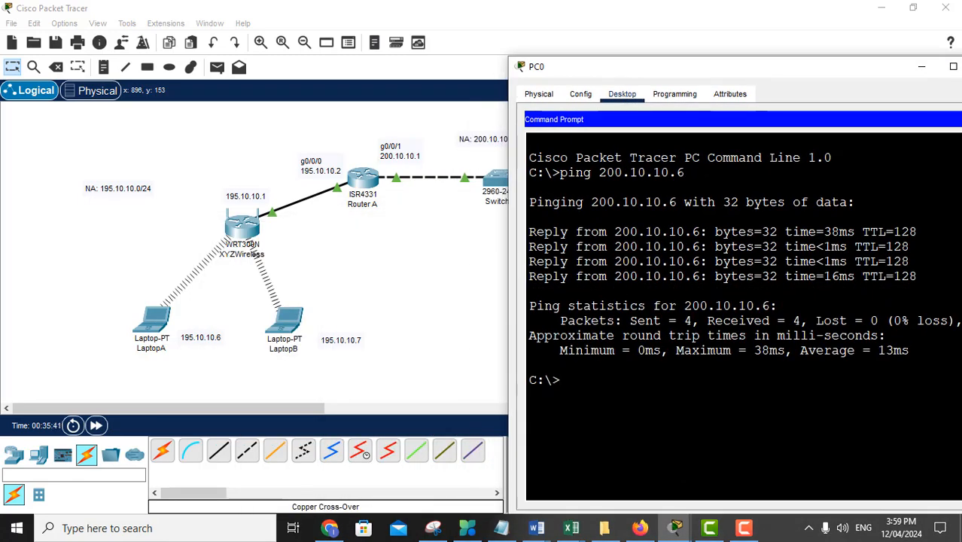
pyautogui.write('ping')
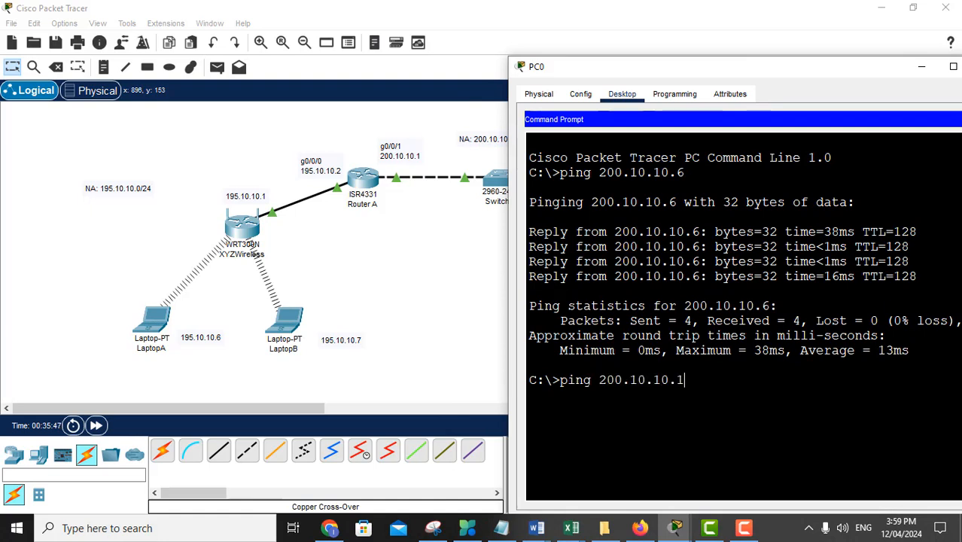
pyautogui.write('200.10.10.1')
pyautogui.press('Return')
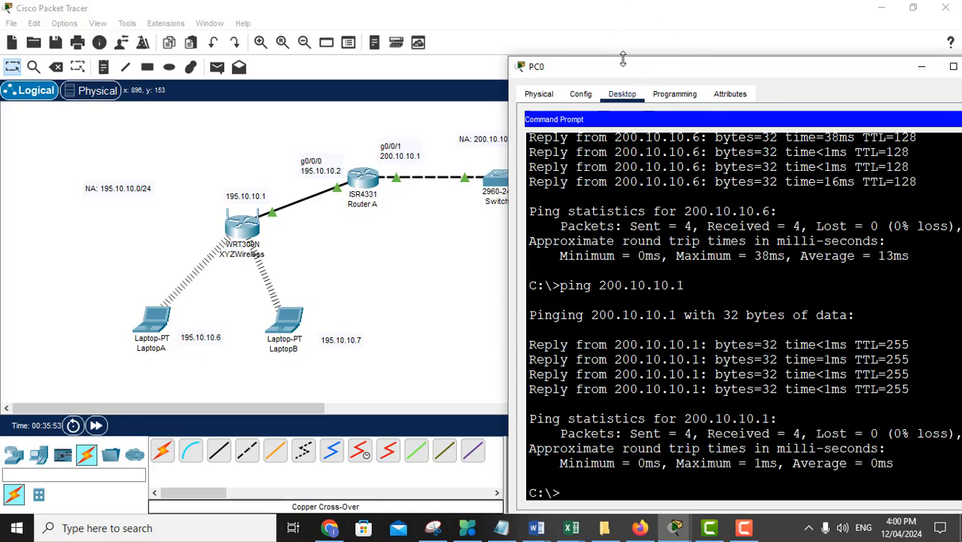
# Ping Router A's g0/0/0 address 195.10.10.2 from PC0's command prompt.
pyautogui.moveTo(622, 59); pyautogui.dragTo(621, 9)
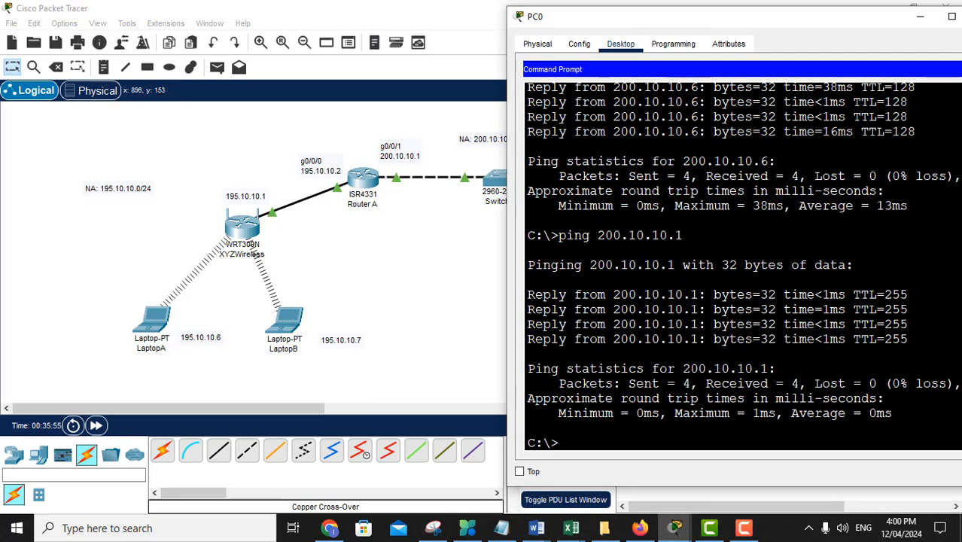
pyautogui.write('ping 195.10.10.2')
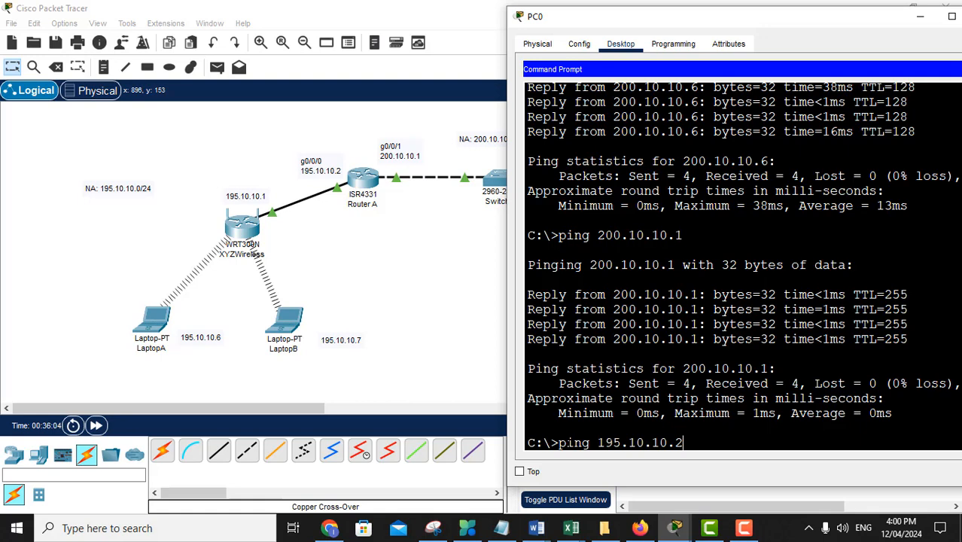
pyautogui.press('Return')
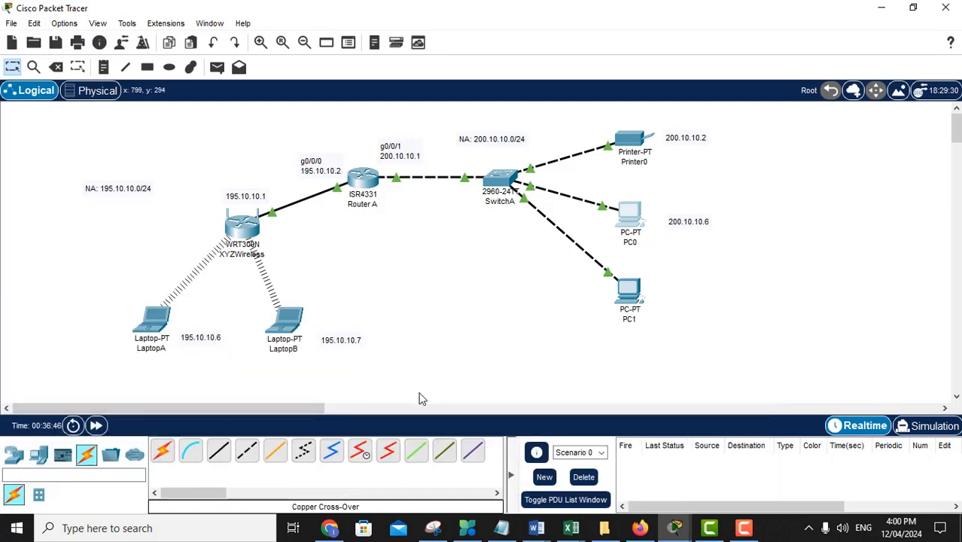
# Open PC1's IP configuration to check the address assigned by DHCP.
pyautogui.click(630, 294)
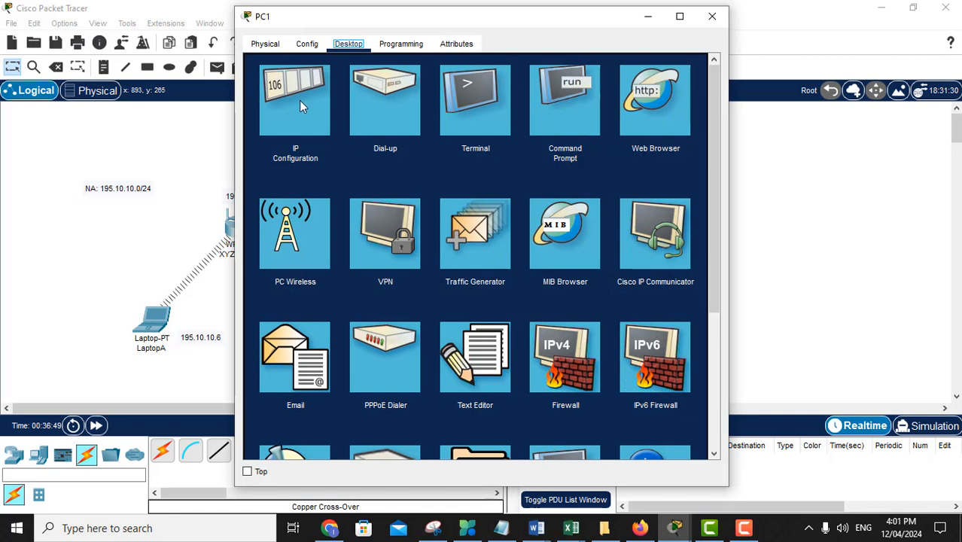
pyautogui.click(299, 101)
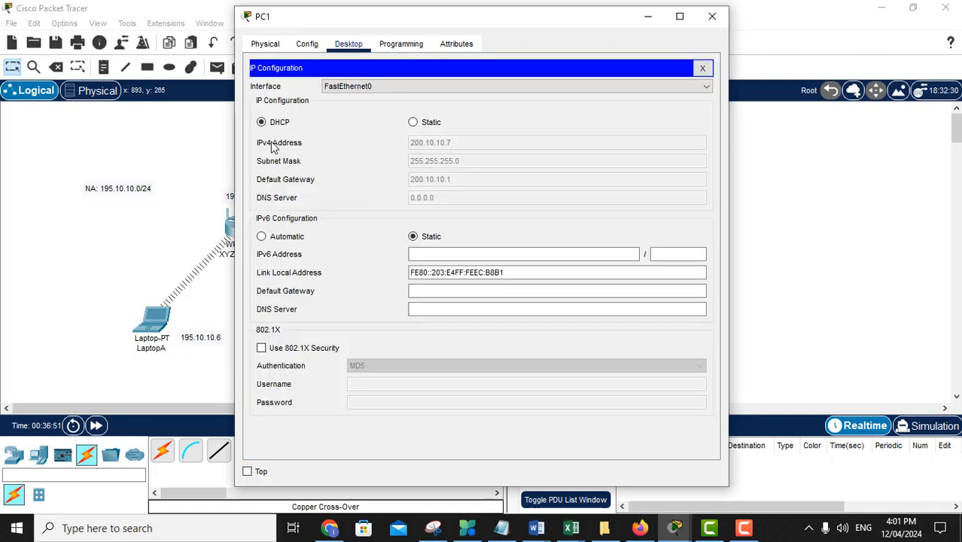